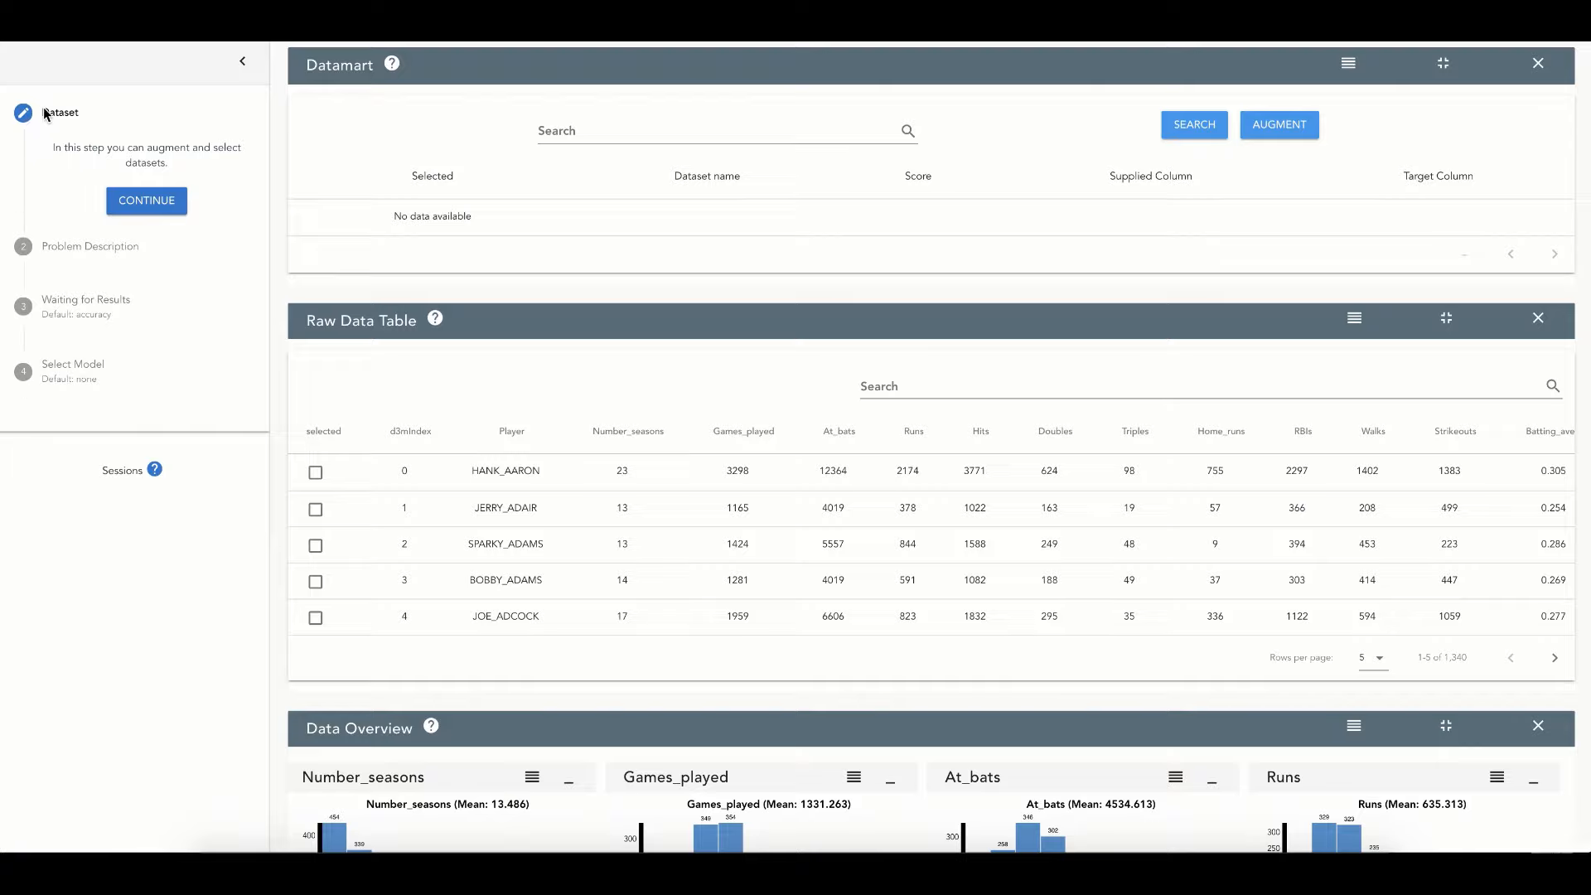
# Look over the Datamart, Raw Data Table and Data Overview sections of the Dataset step
pyautogui.scroll(-2, 708, 243)
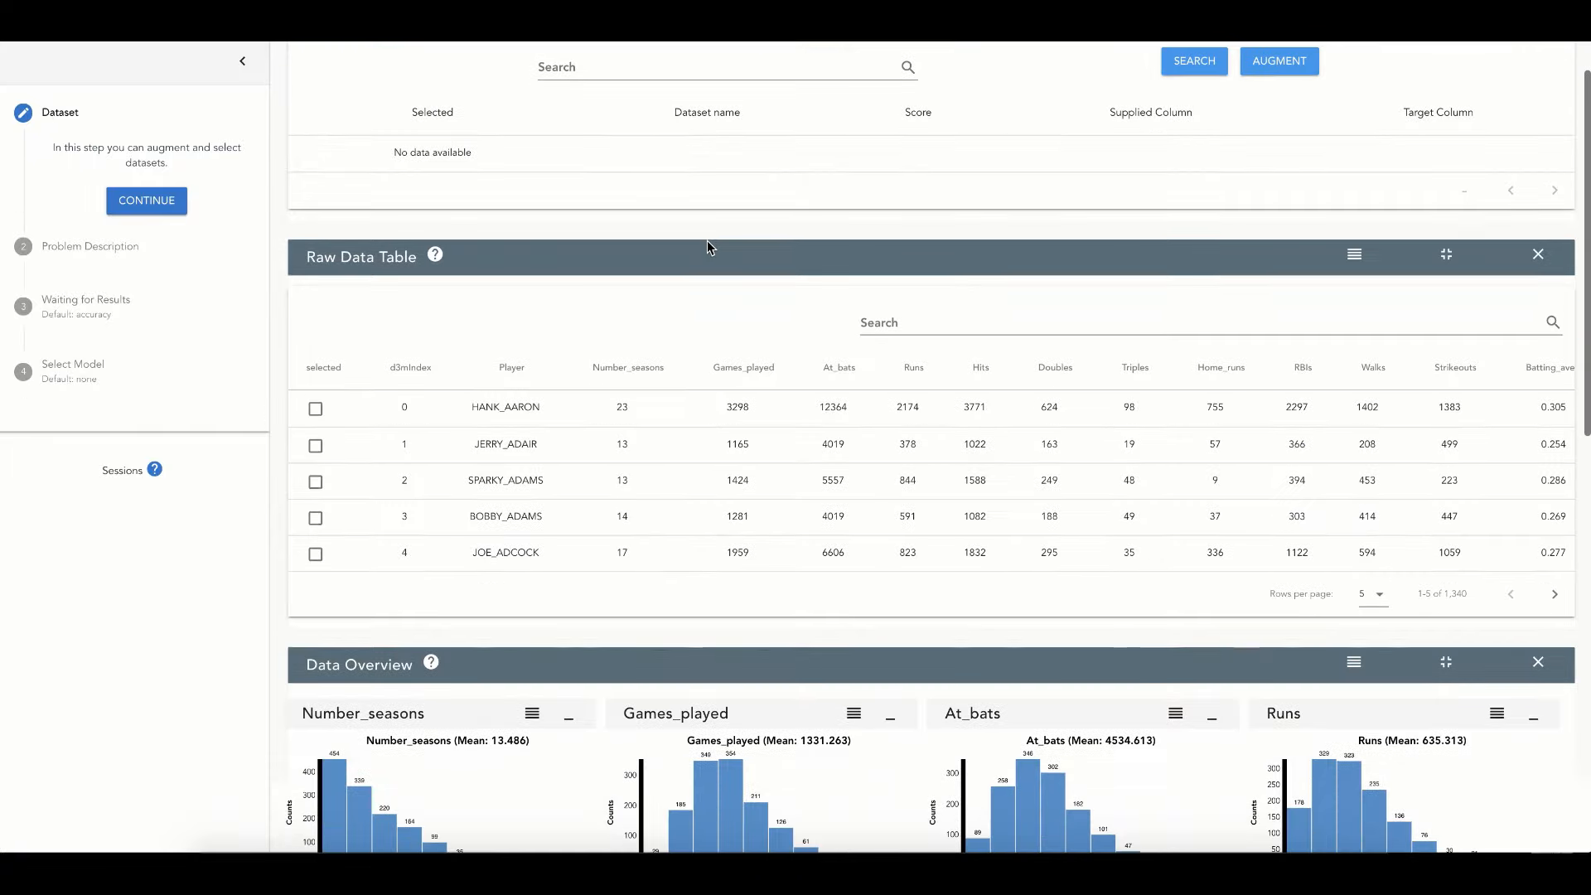
pyautogui.scroll(2, 707, 240)
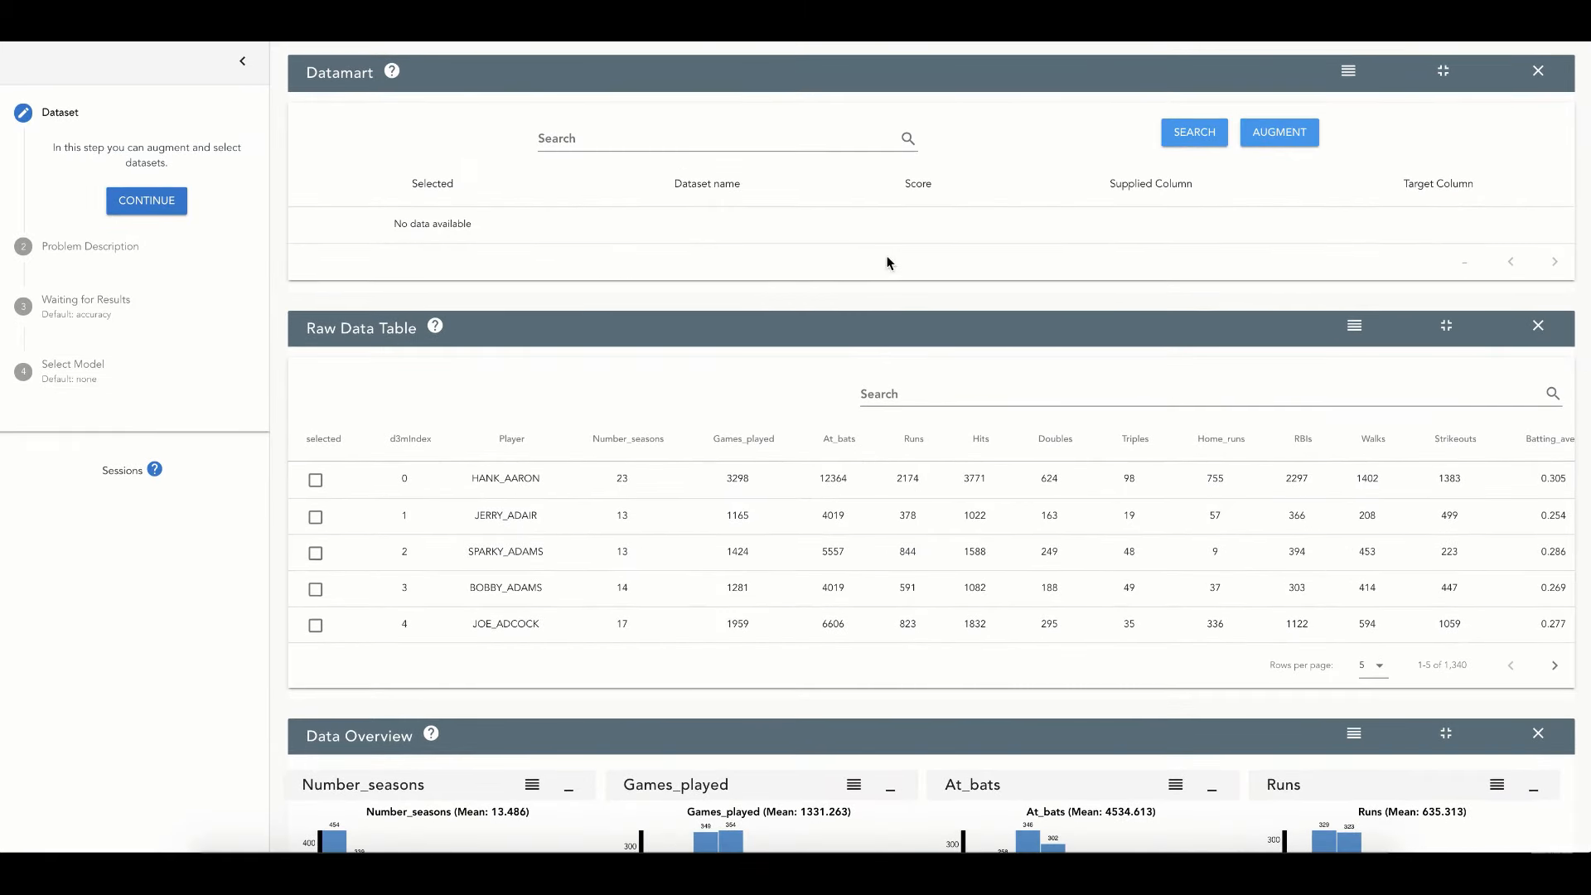
pyautogui.scroll(-6, 656, 514)
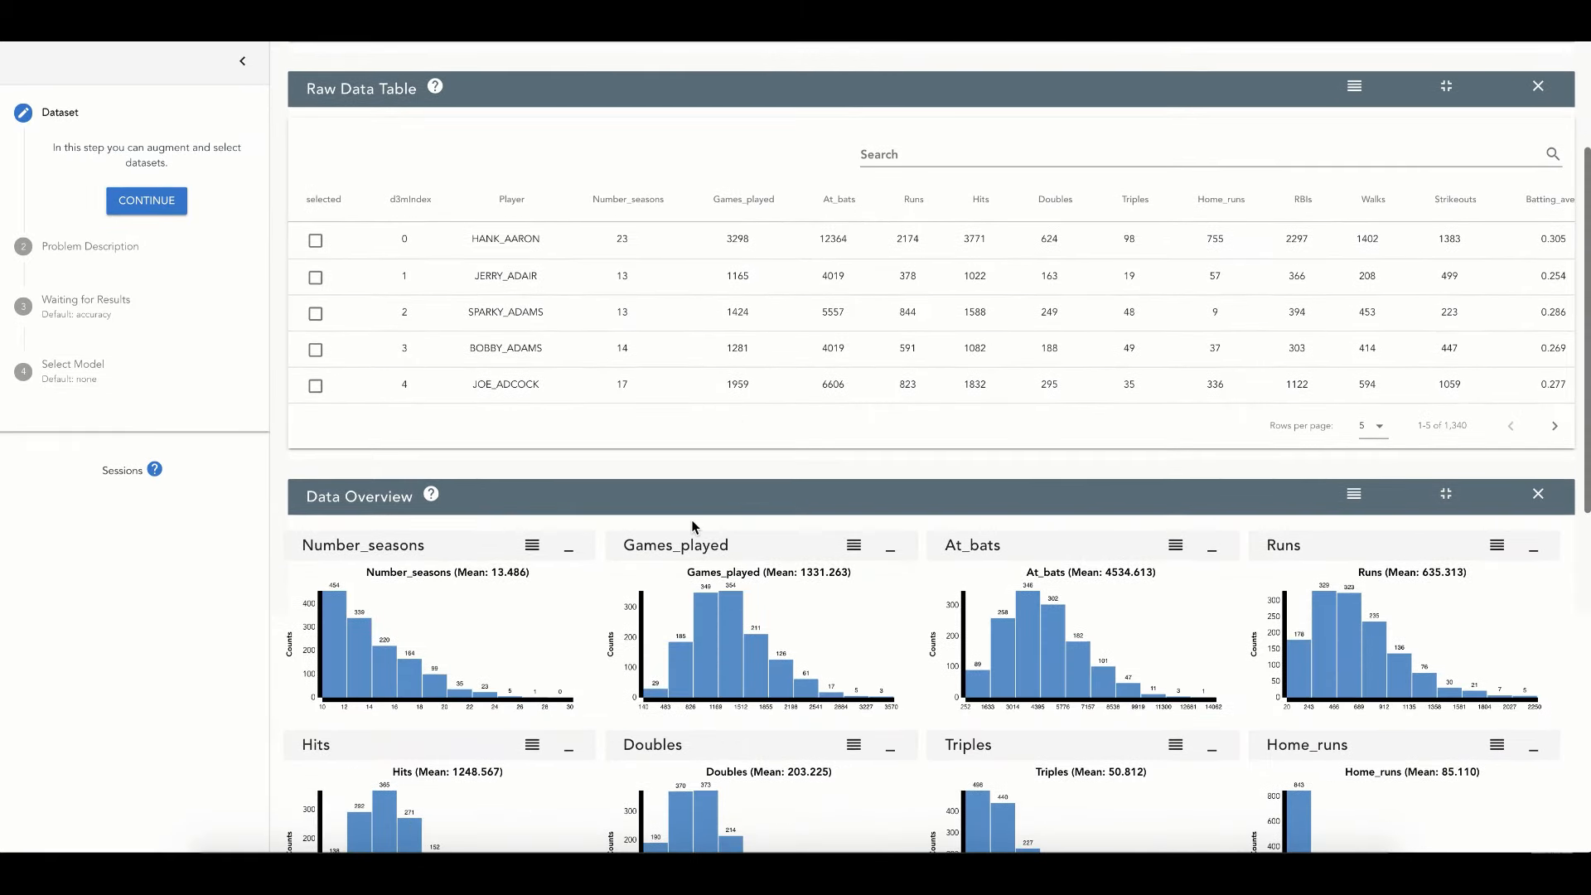
pyautogui.scroll(-4, 695, 527)
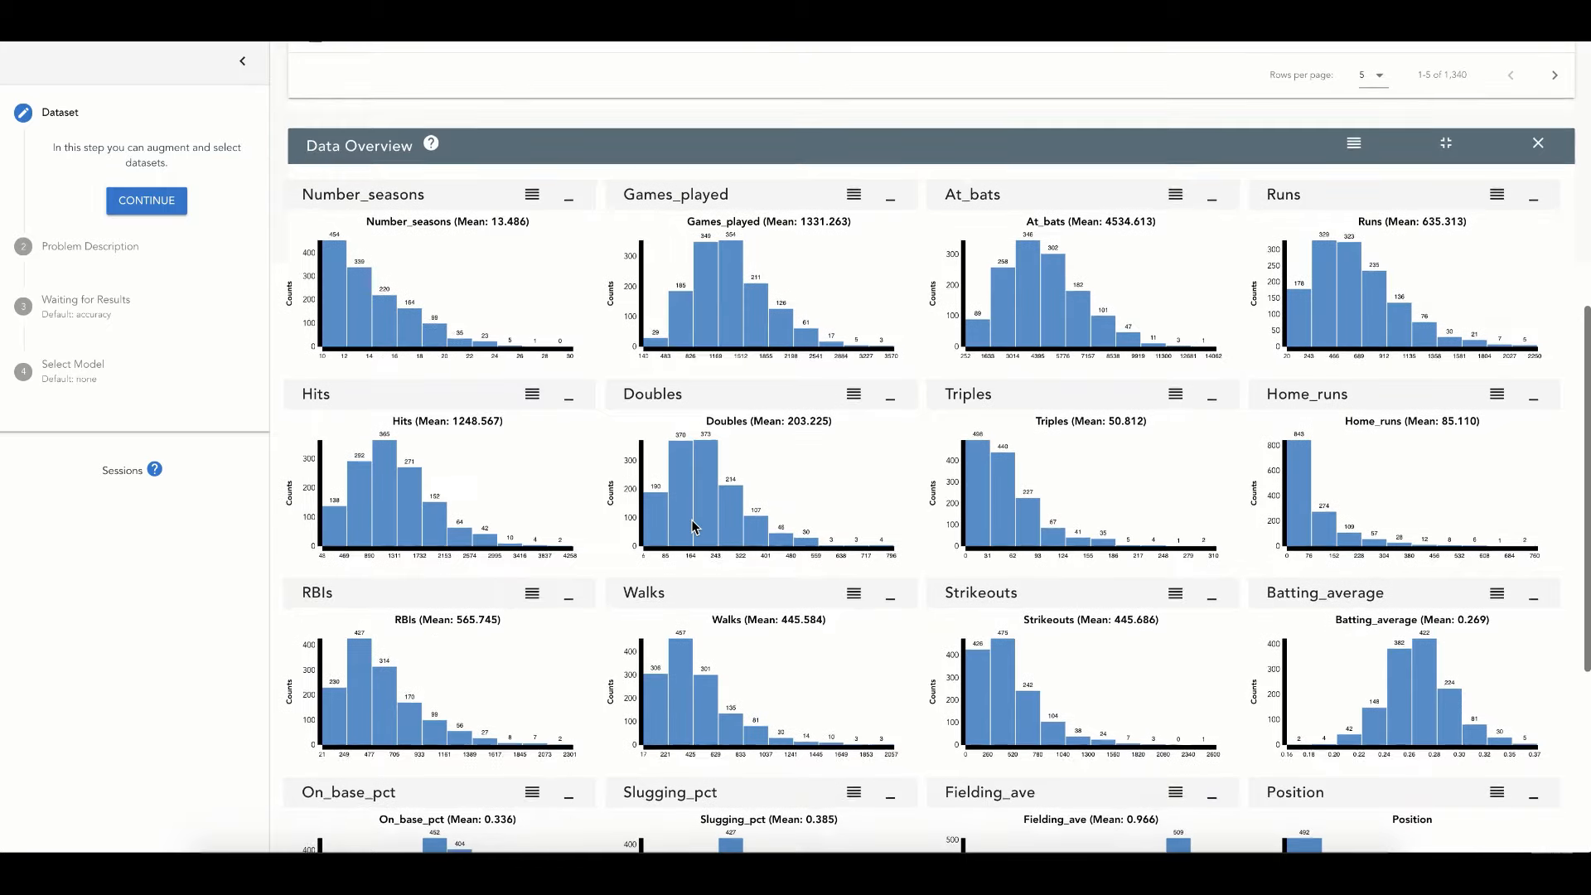
pyautogui.scroll(-2, 695, 527)
pyautogui.scroll(10, 694, 527)
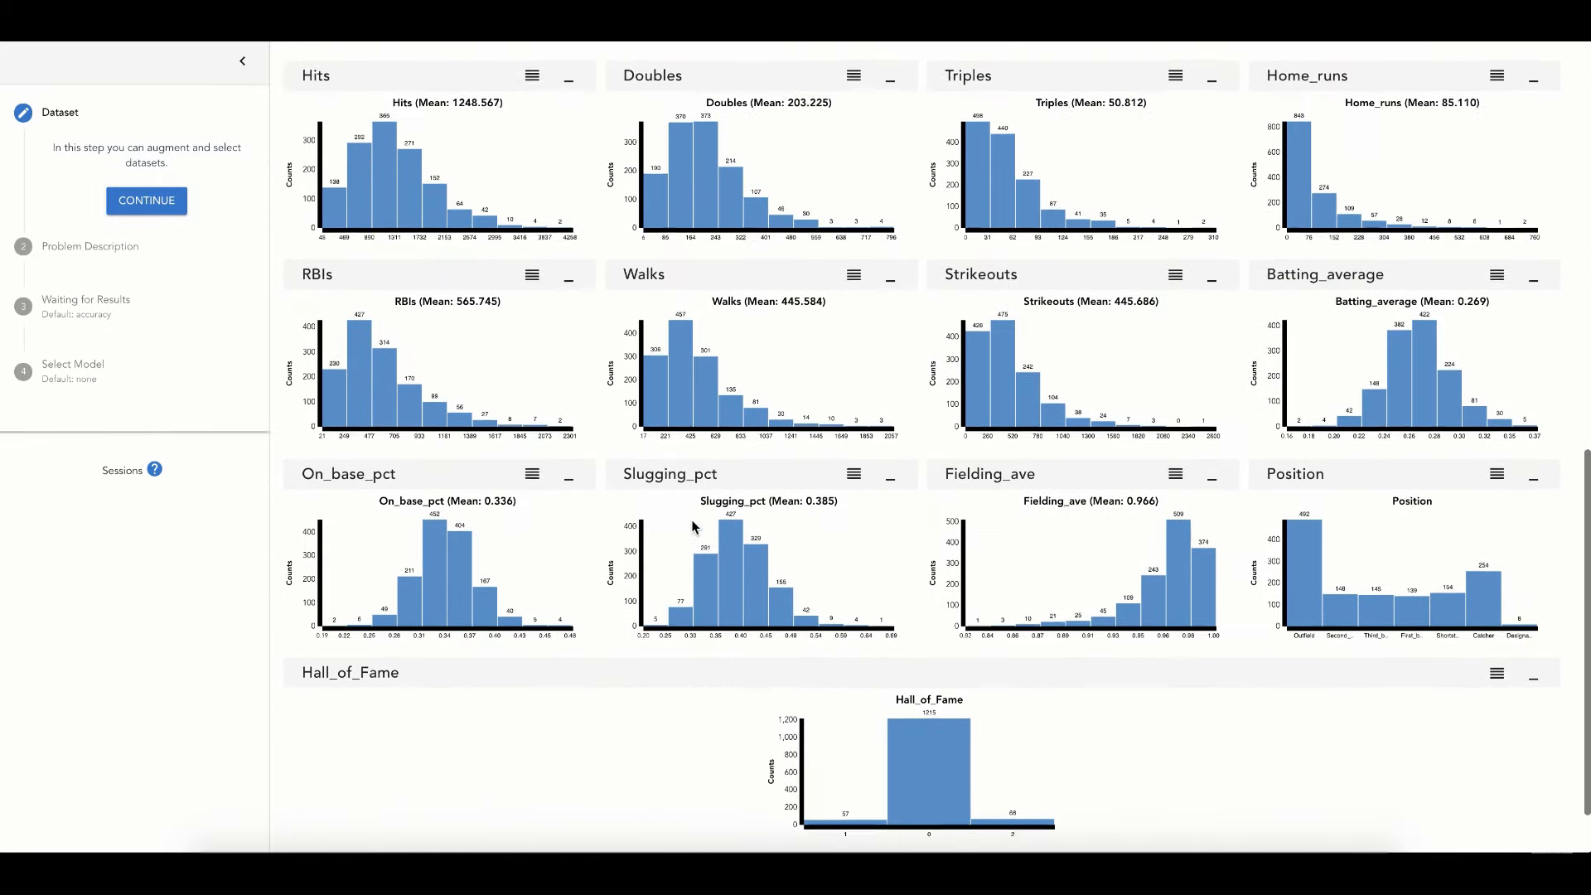
pyautogui.scroll(1, 695, 527)
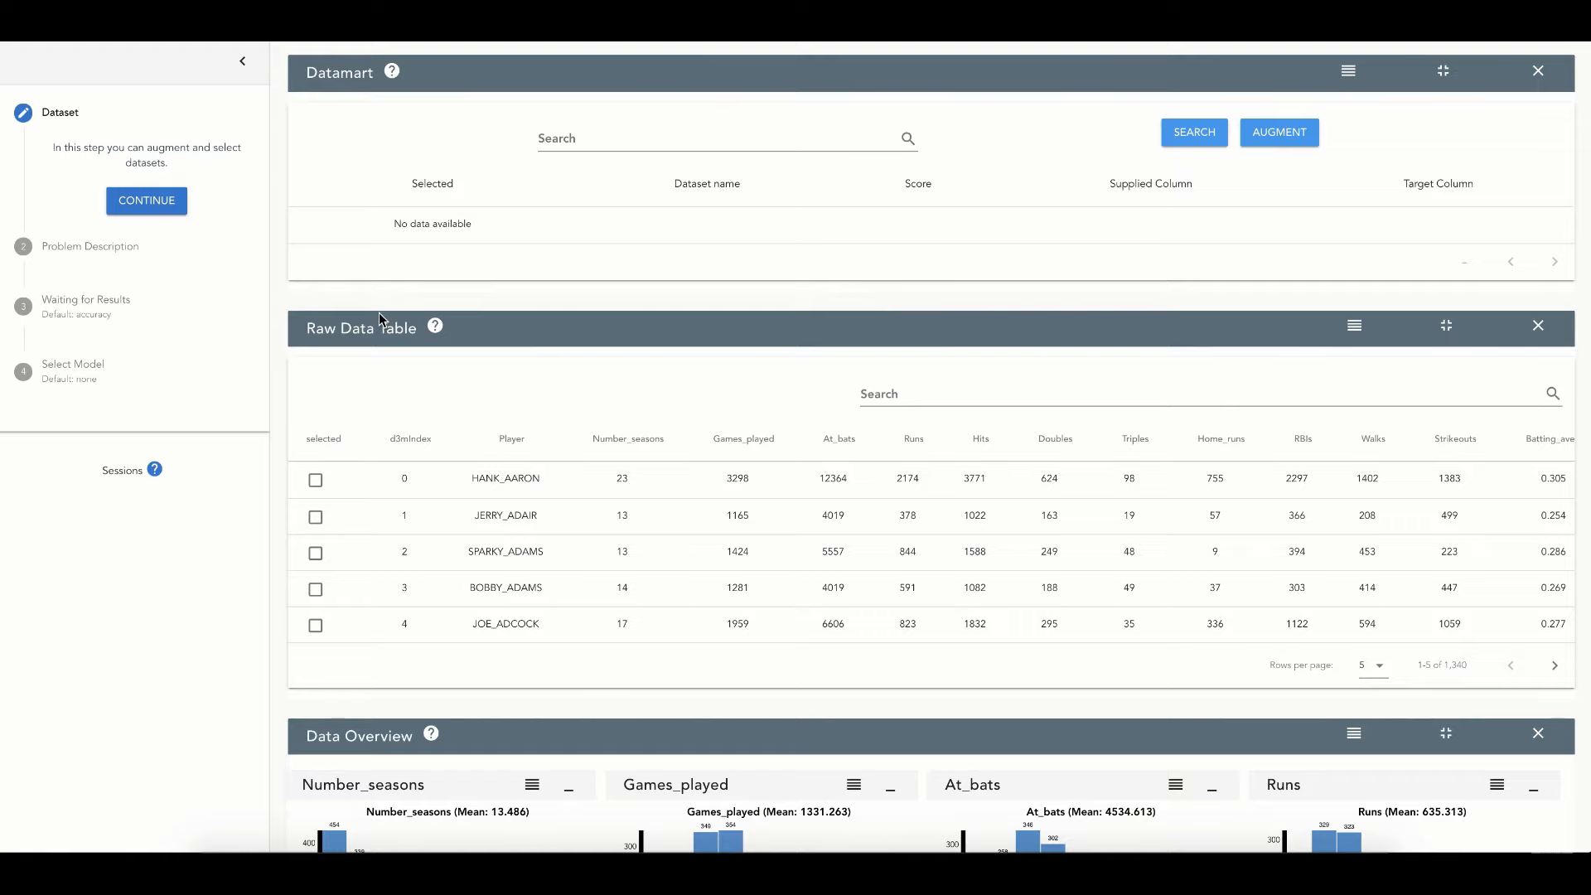
# Read the help description of the Raw Data Table view, including its video link, and hide it again
pyautogui.click(436, 330)
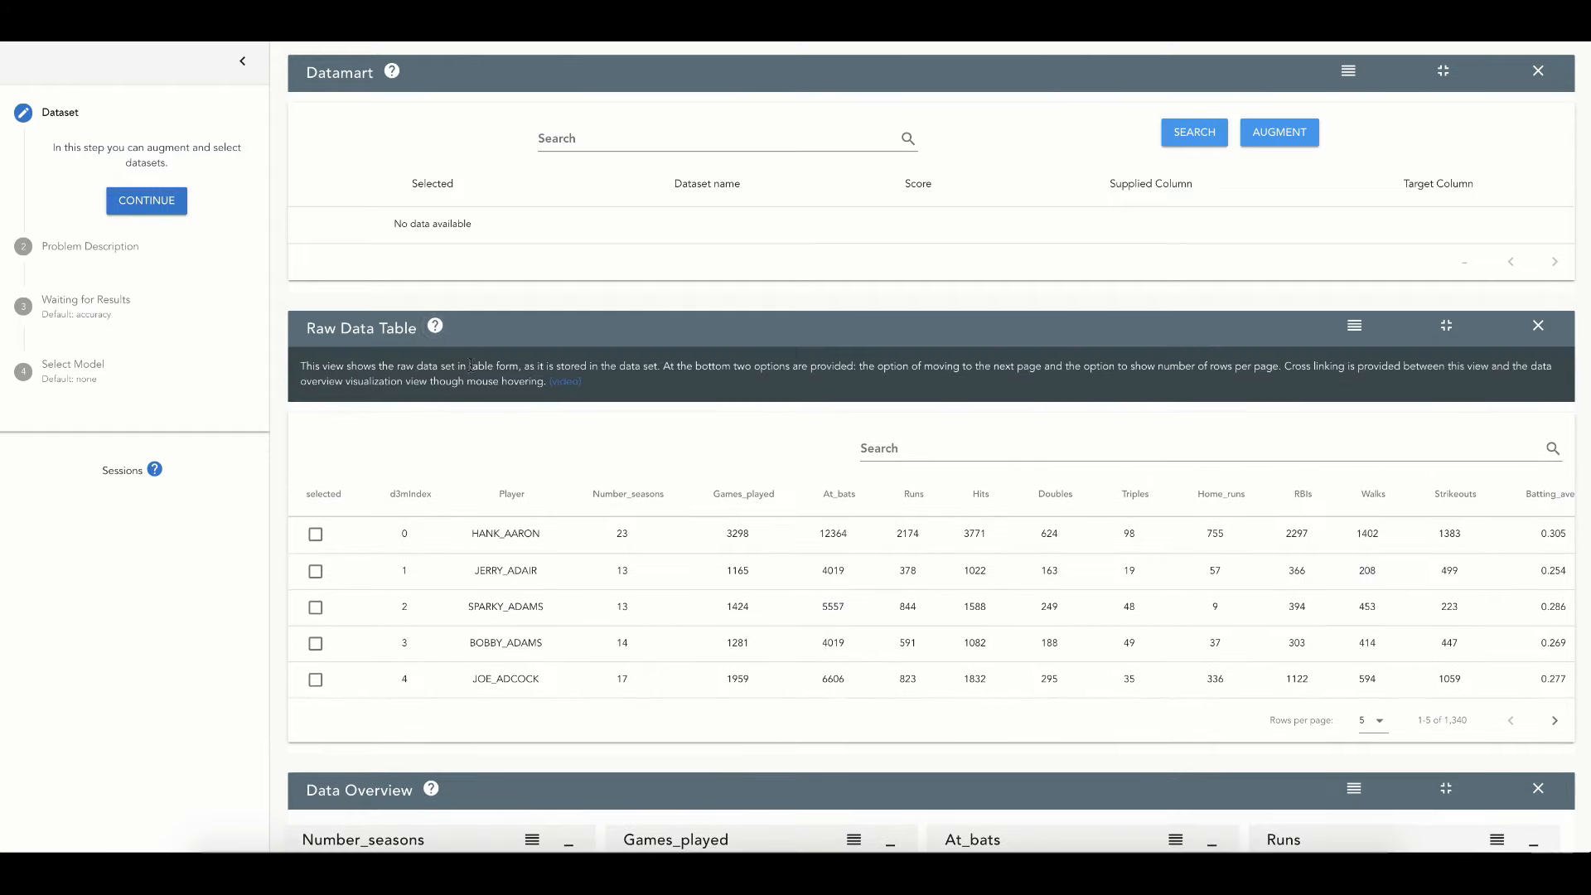
pyautogui.click(583, 383)
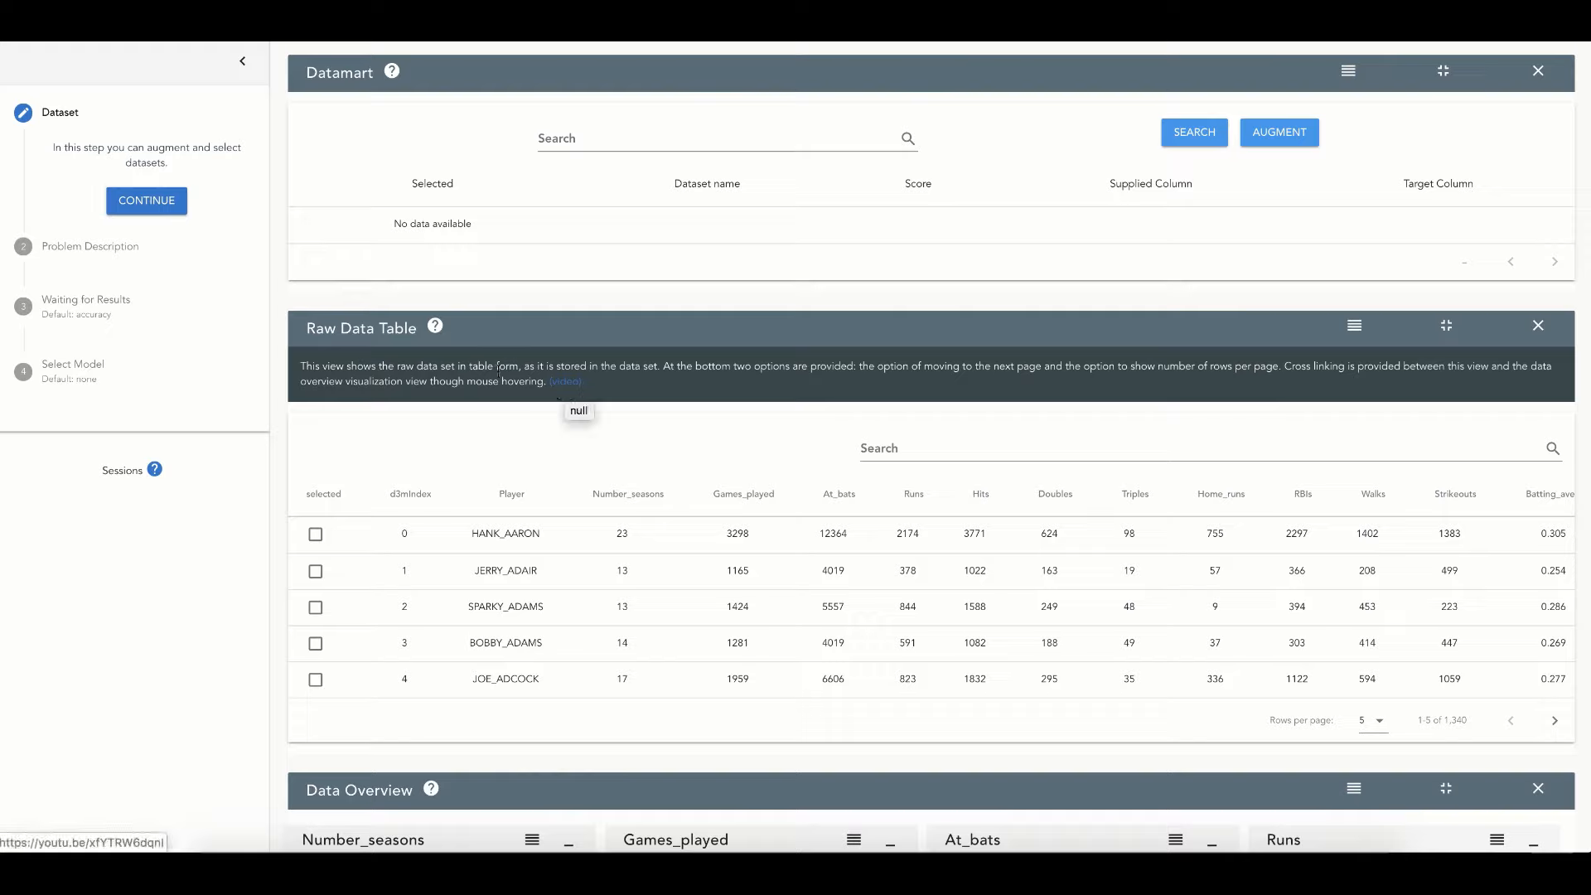
pyautogui.click(435, 329)
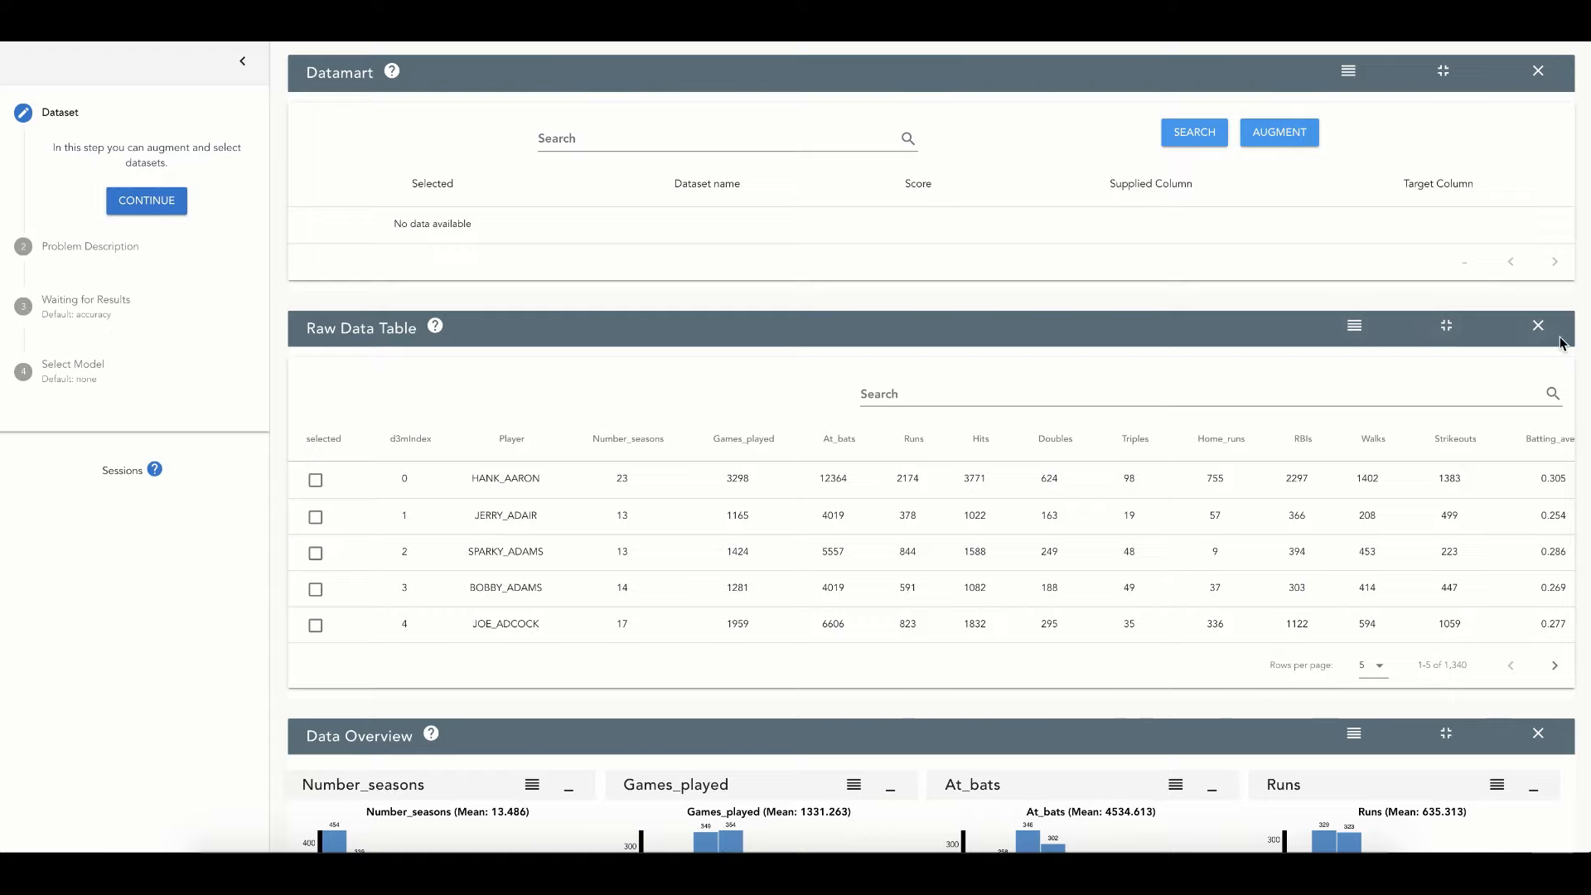
# Reduce the width of the Raw Data Table card and restore it to full width
pyautogui.click(1447, 327)
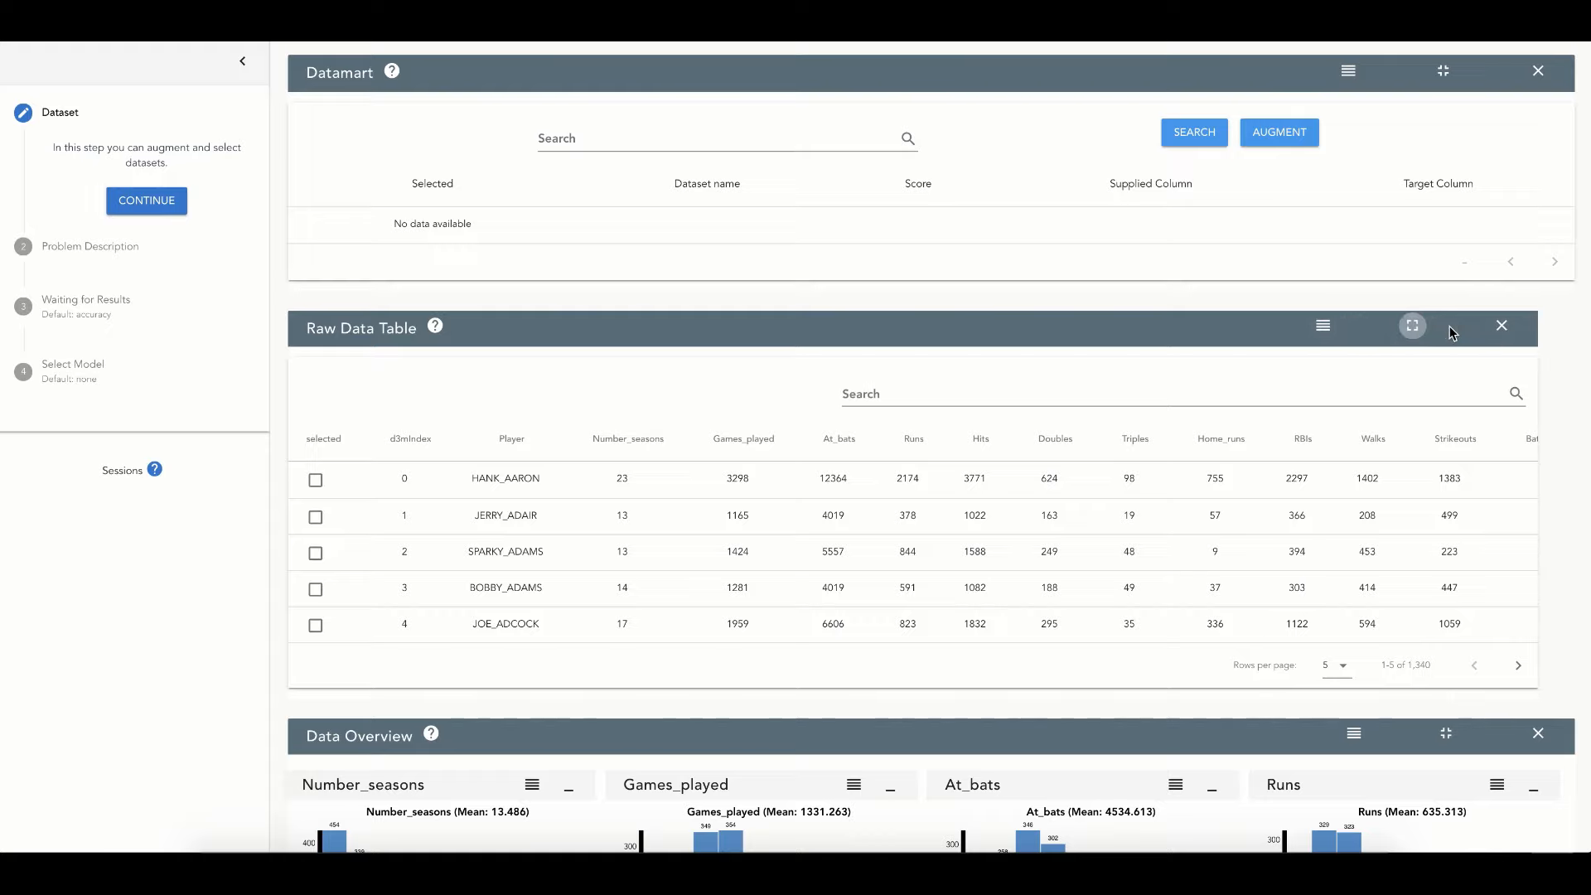
pyautogui.click(841, 327)
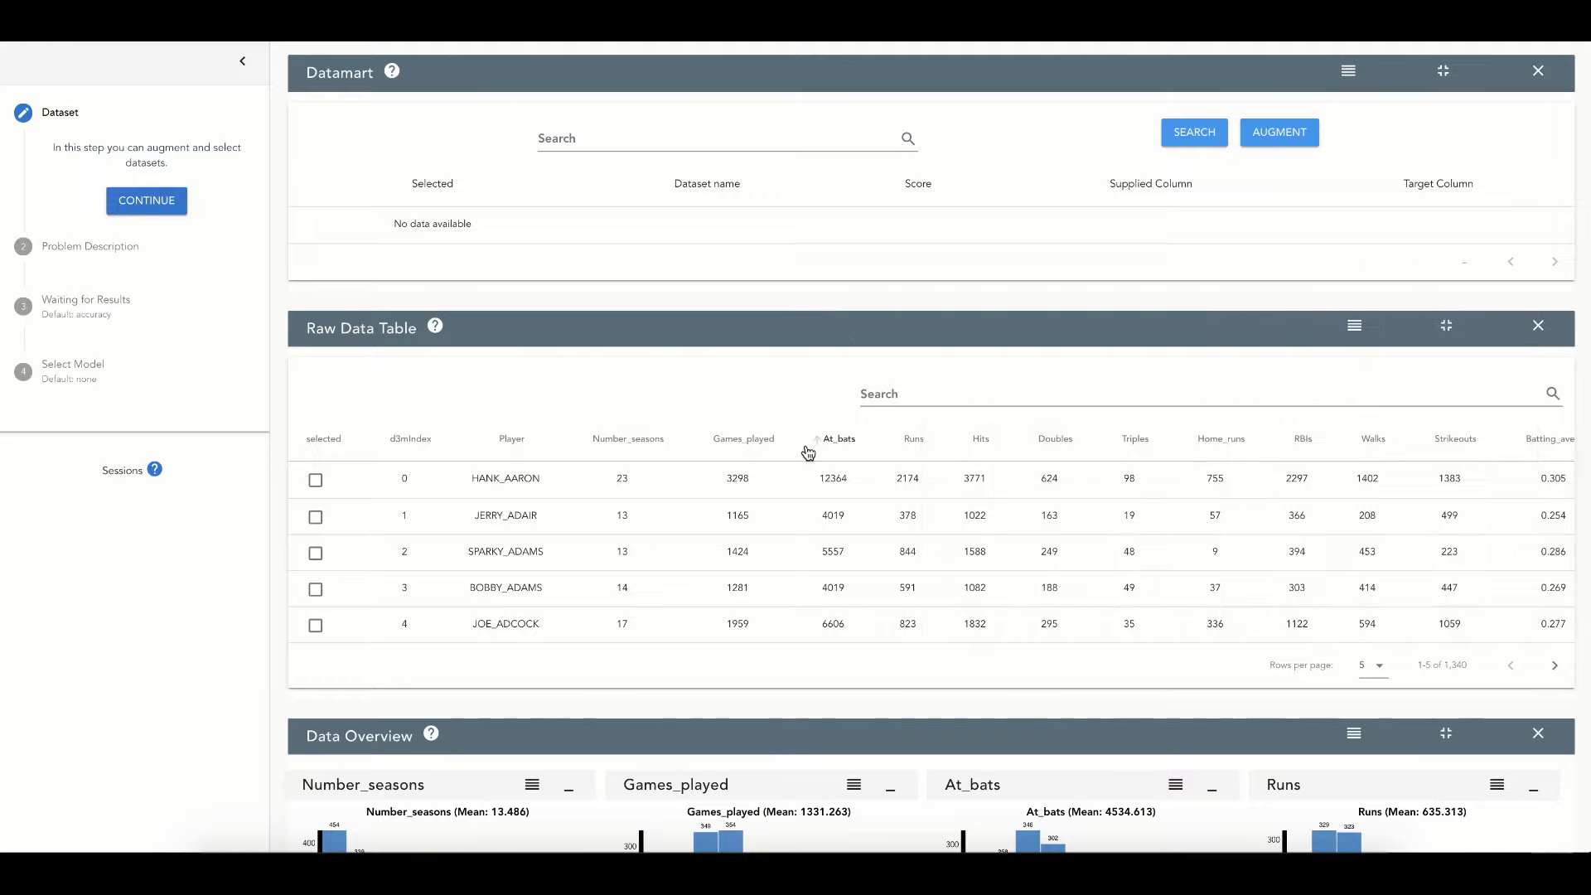
# Examine the feature histograms in the Data Overview, from Number_seasons through Position
pyautogui.scroll(-3, 808, 444)
pyautogui.scroll(-3, 807, 443)
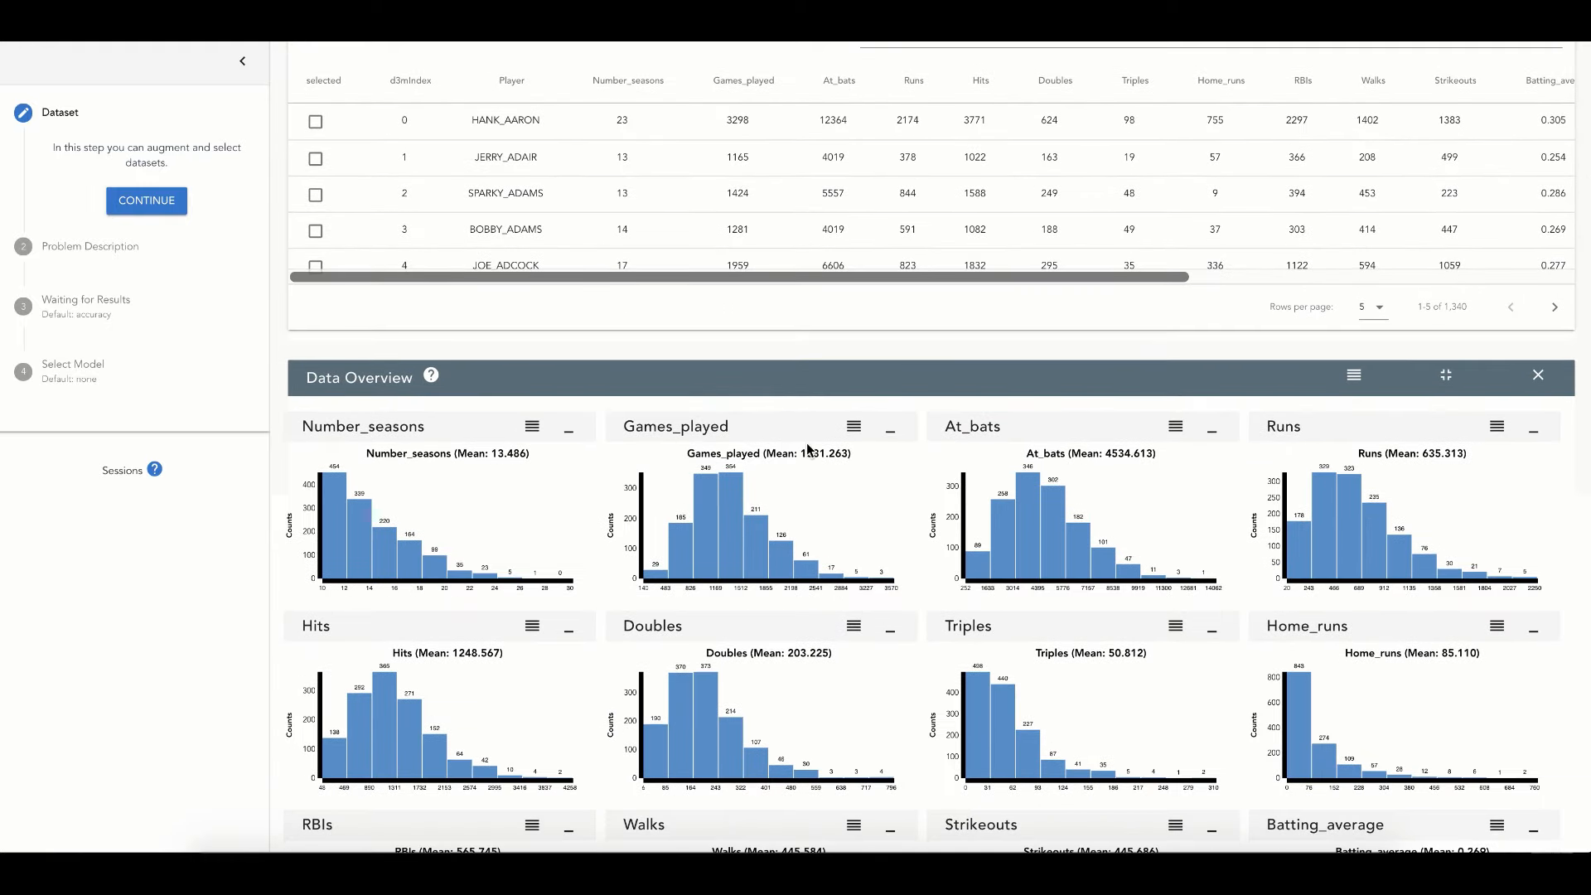
pyautogui.scroll(-2, 807, 443)
pyautogui.scroll(-3, 808, 448)
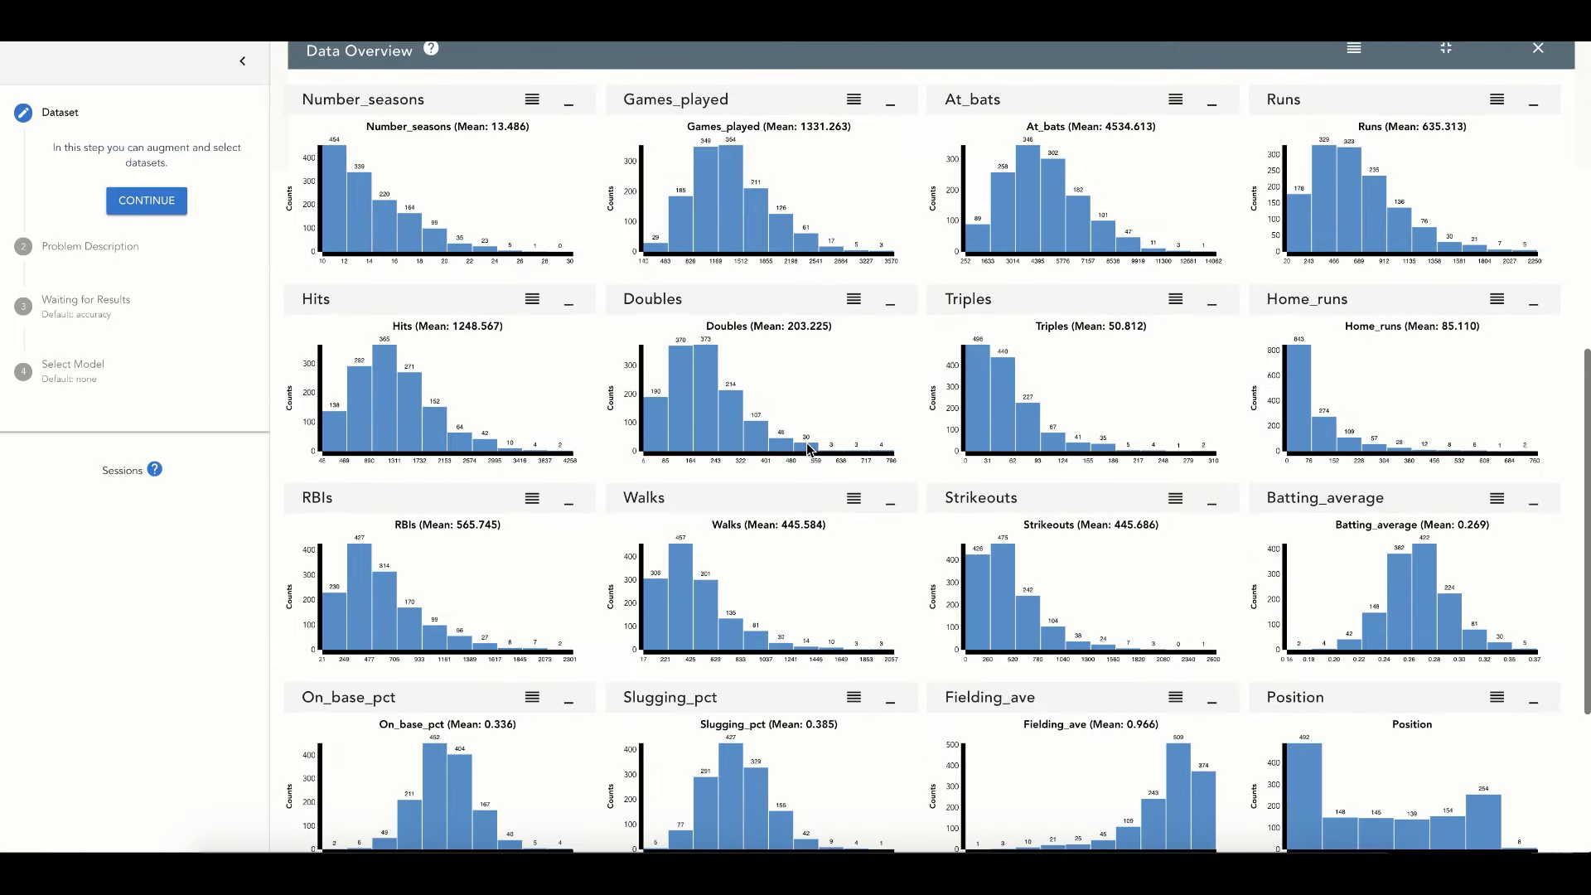
# Search the Datamart for "baseball" datasets and look through the results list
pyautogui.scroll(11, 808, 449)
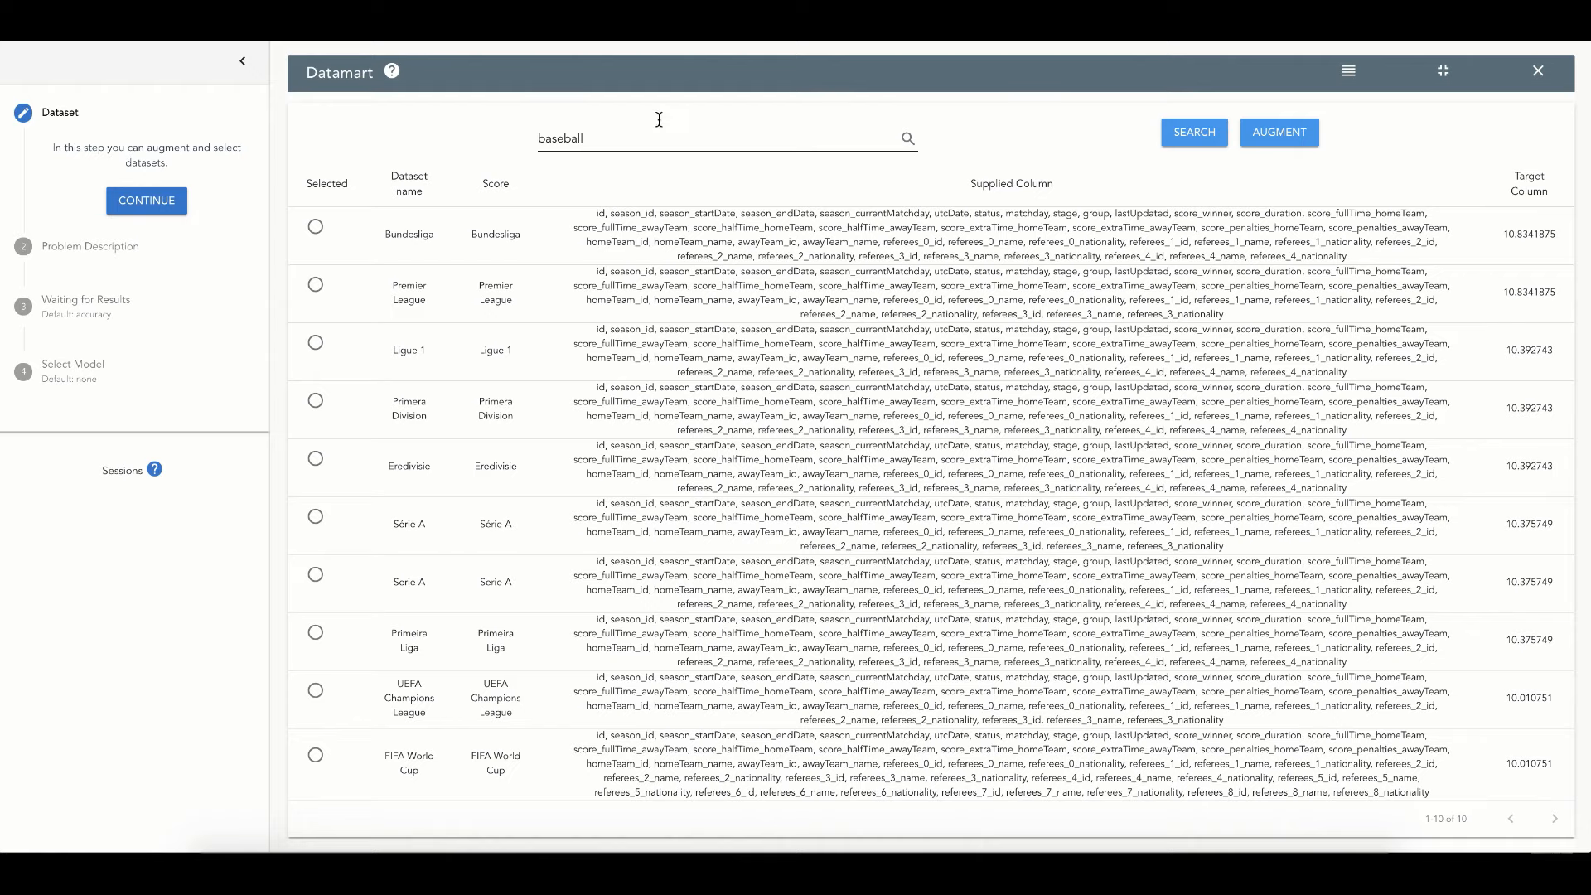
pyautogui.click(1194, 140)
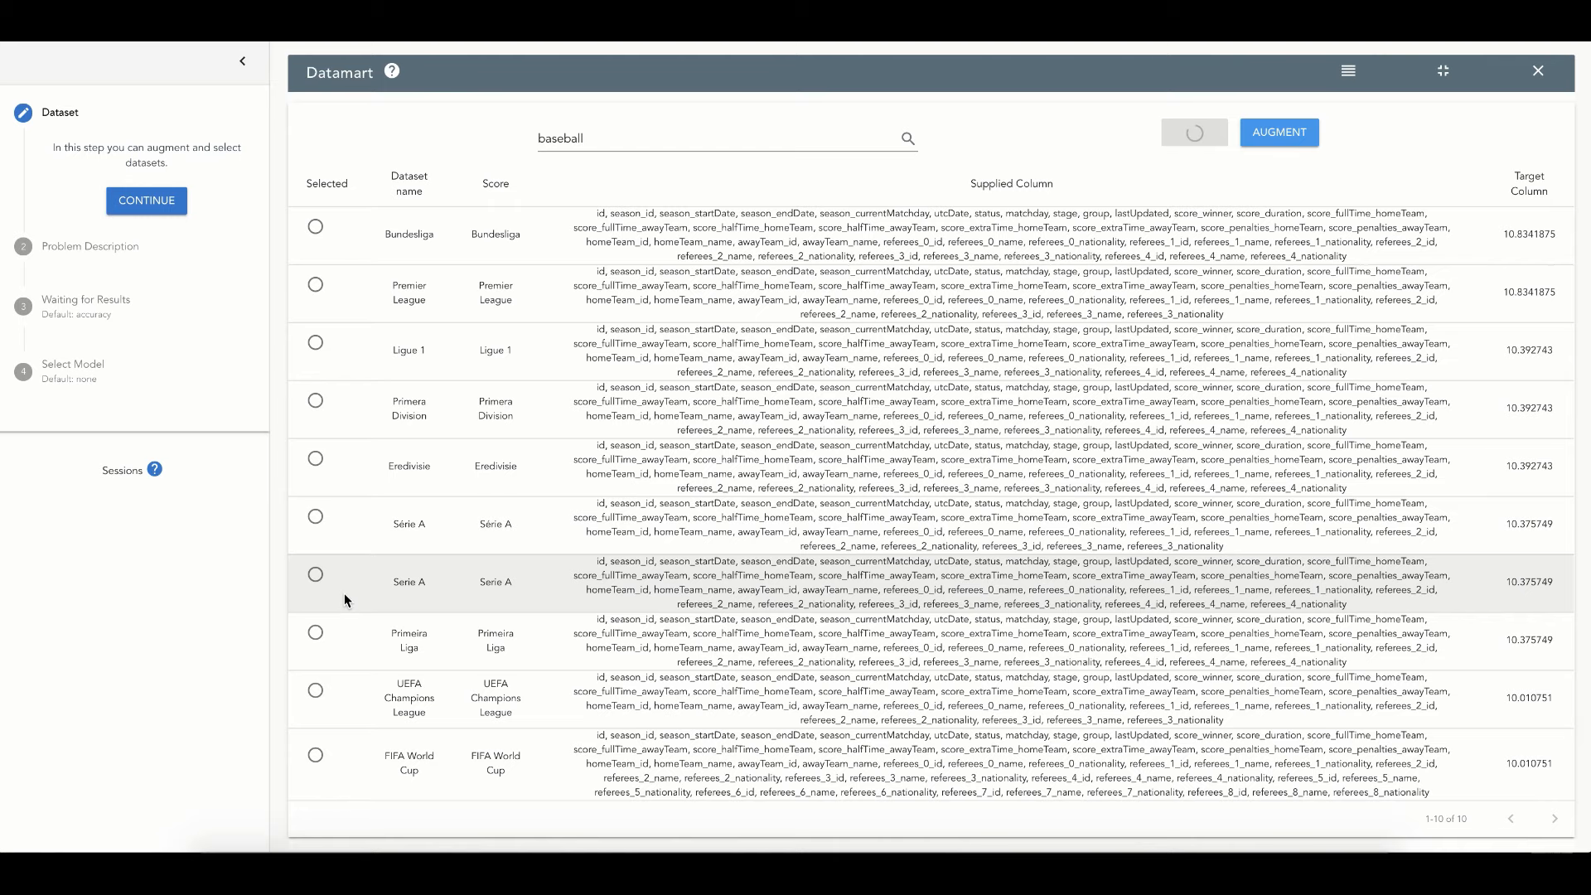
pyautogui.scroll(-1, 371, 613)
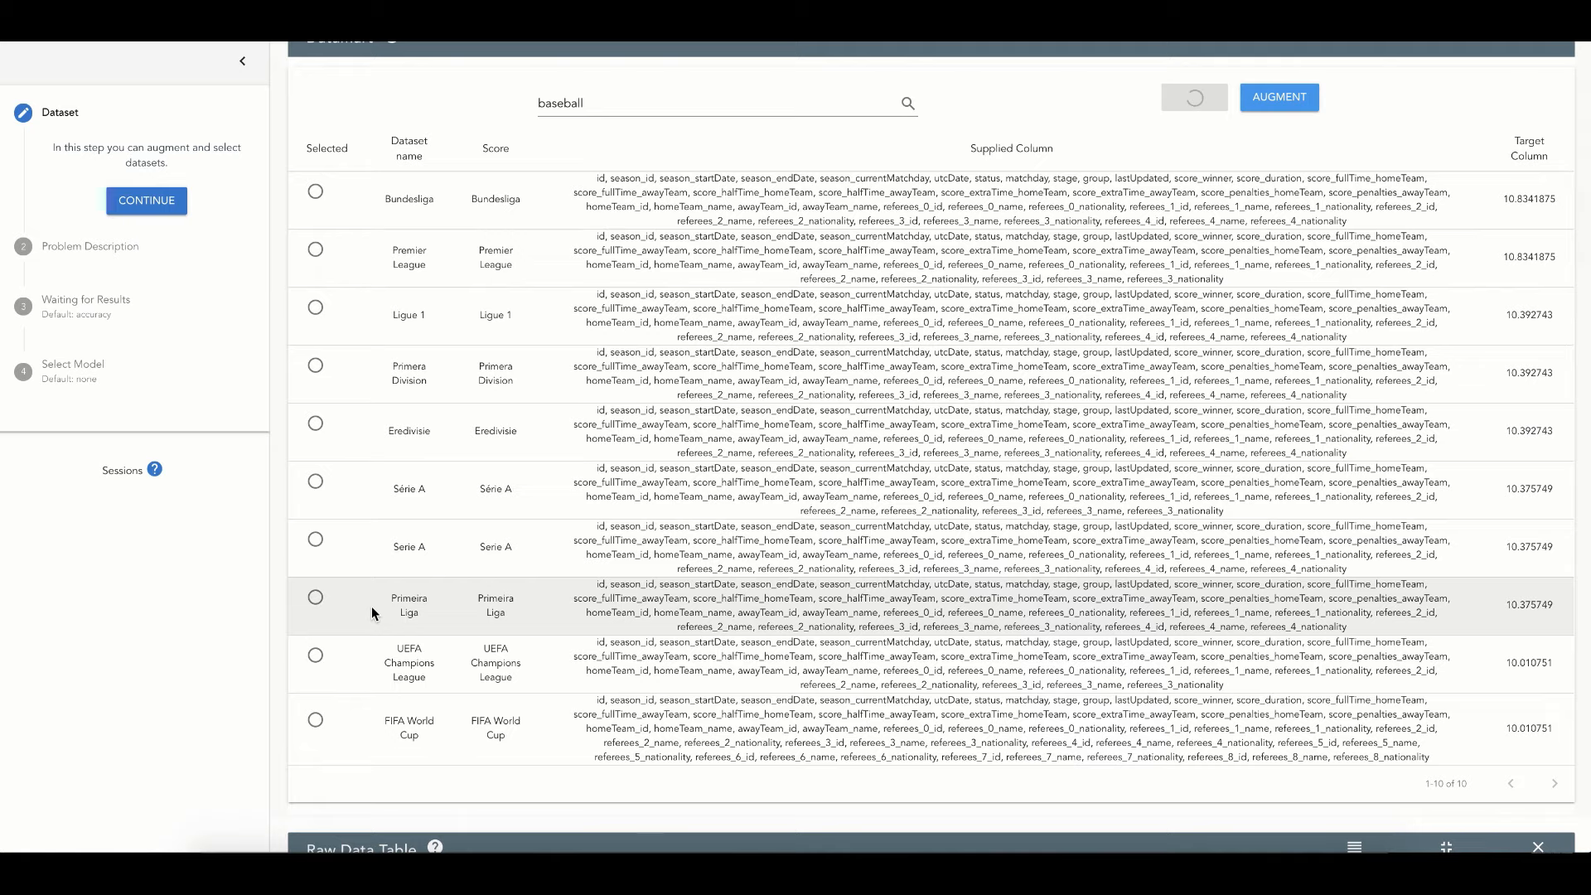
# Look across the remaining columns of the Raw Data Table and return to its first column
pyautogui.hscroll(1, 1121, 274)
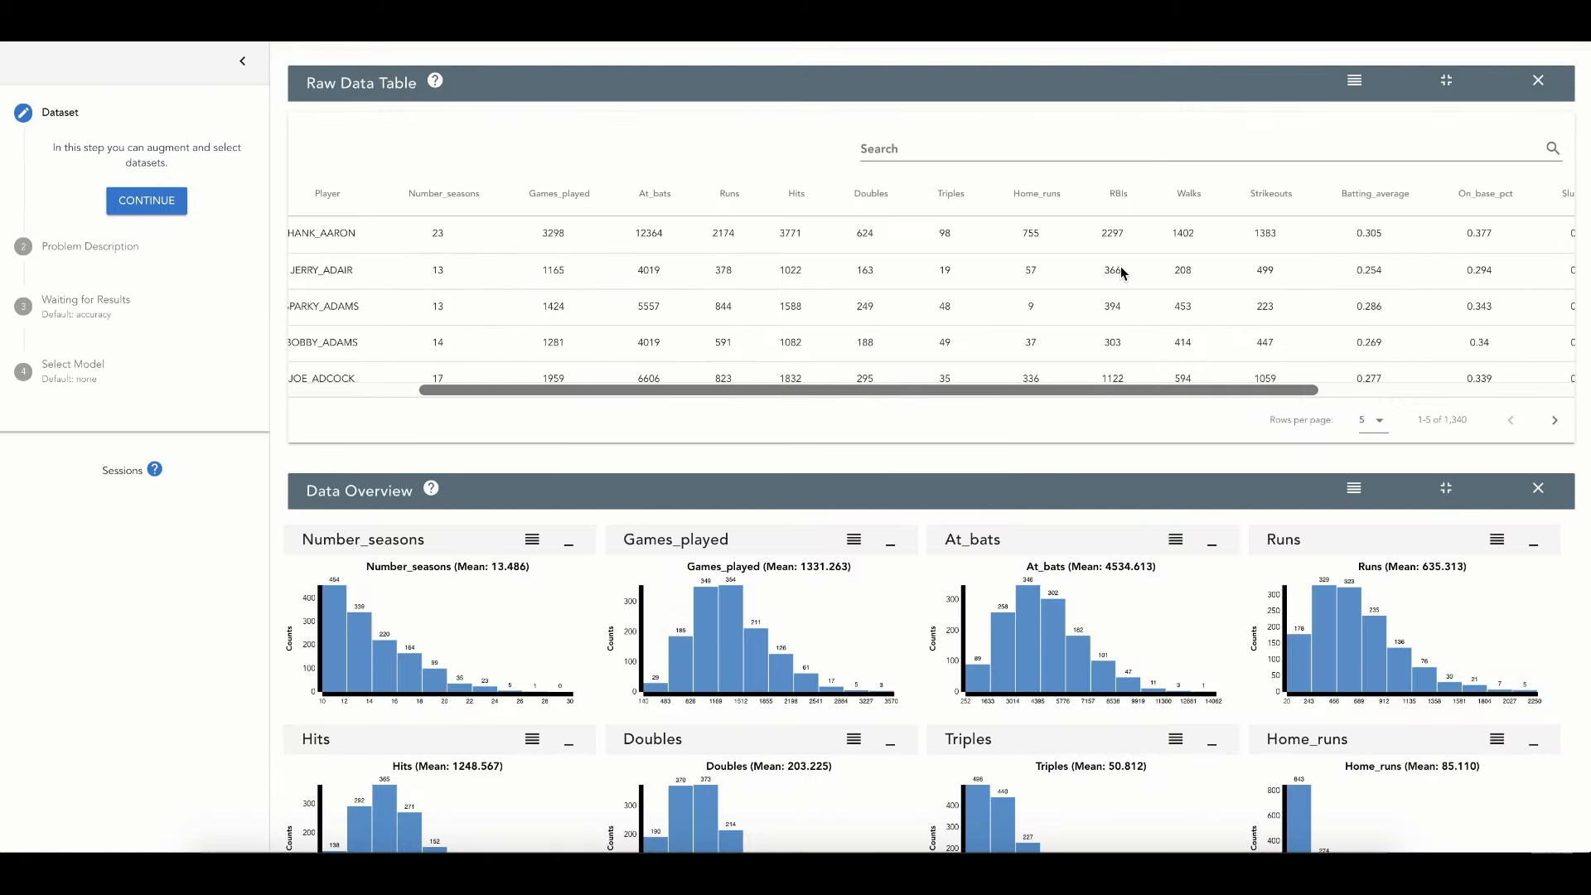
pyautogui.hscroll(3, 1121, 273)
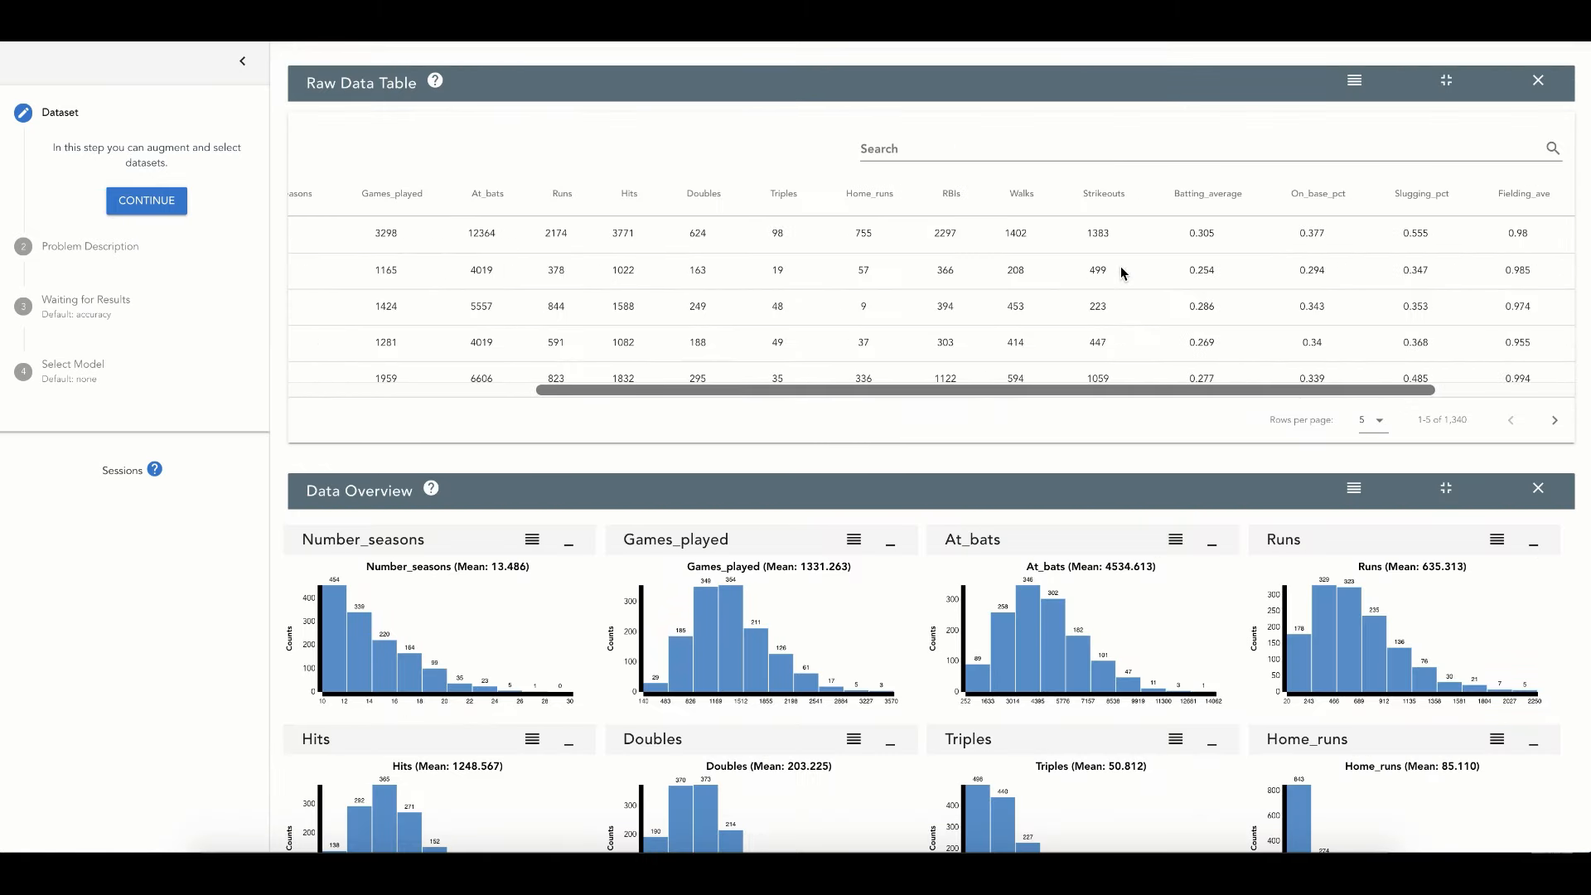
pyautogui.hscroll(-5, 1121, 274)
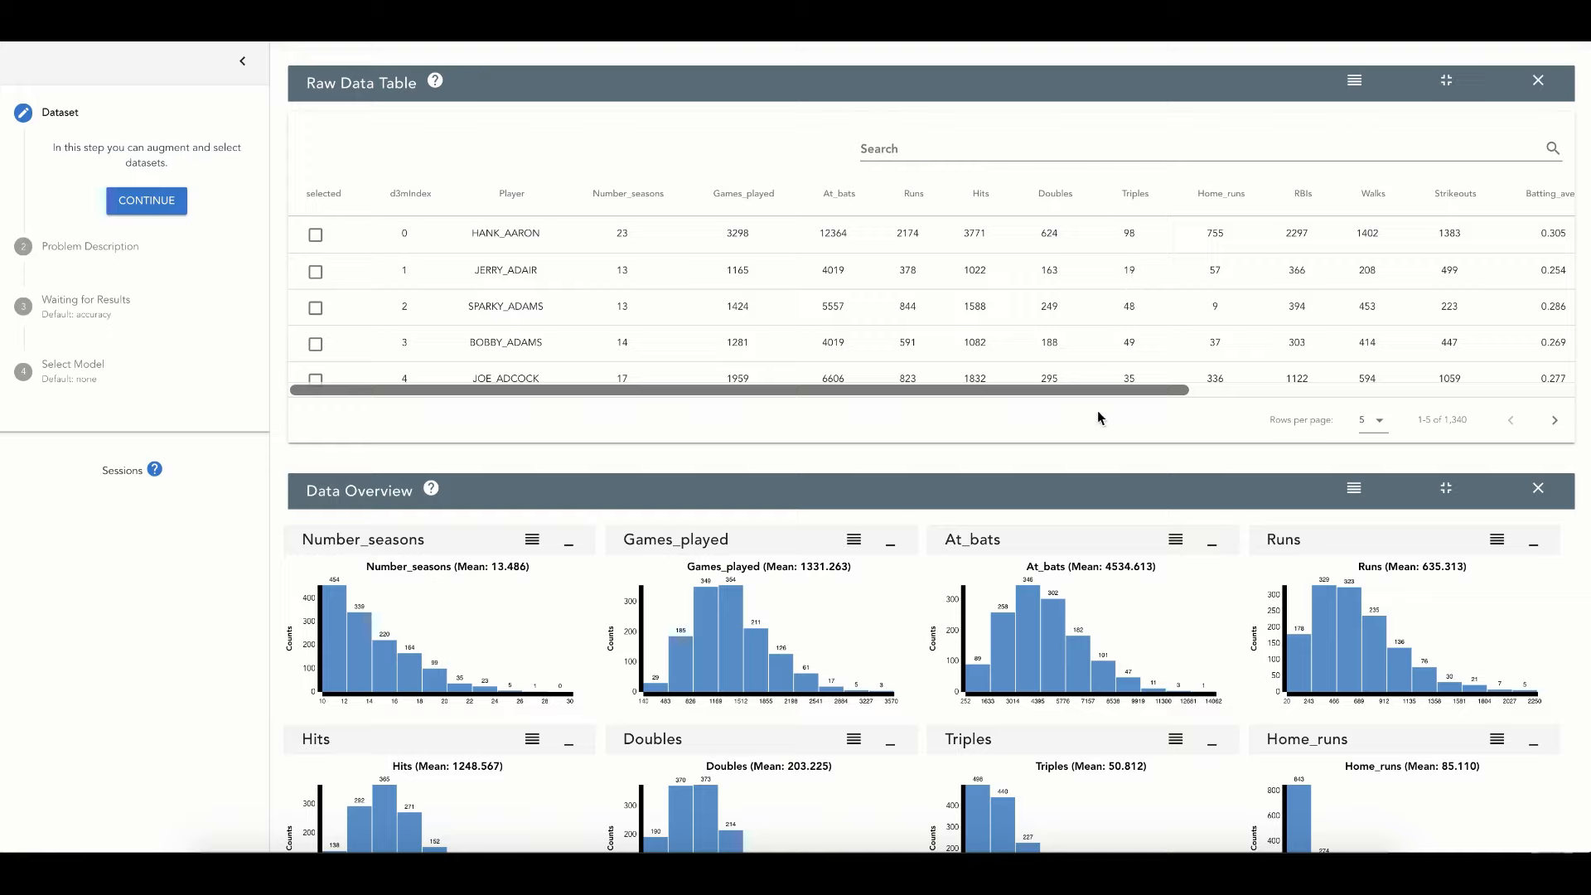
# Search the Raw Data Table for 2174 and clear the search again
pyautogui.click(1005, 147)
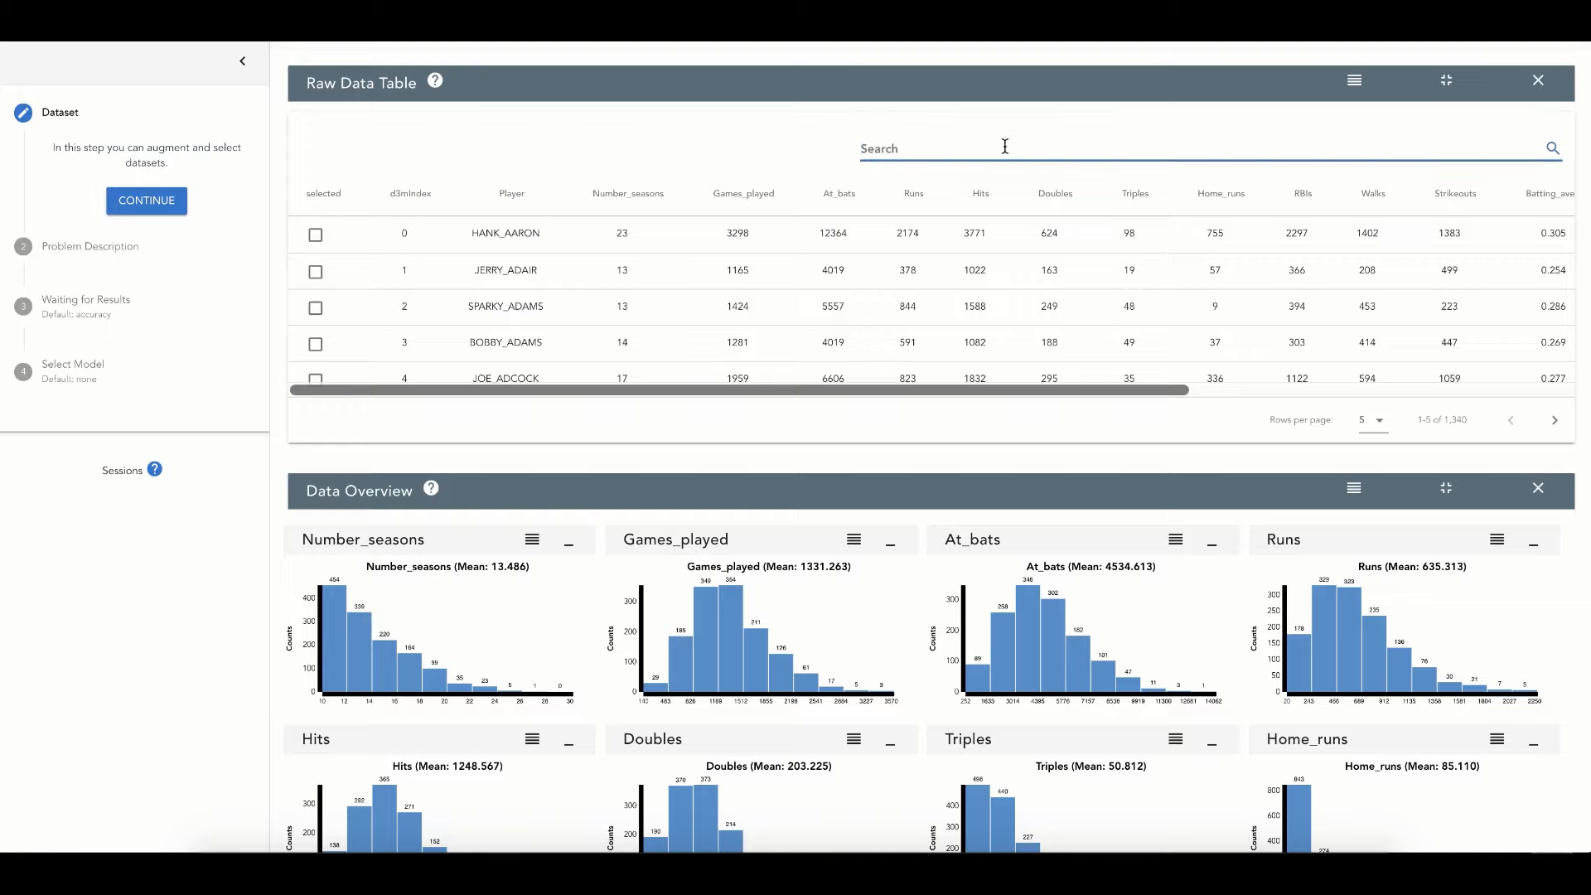
pyautogui.write('2174')
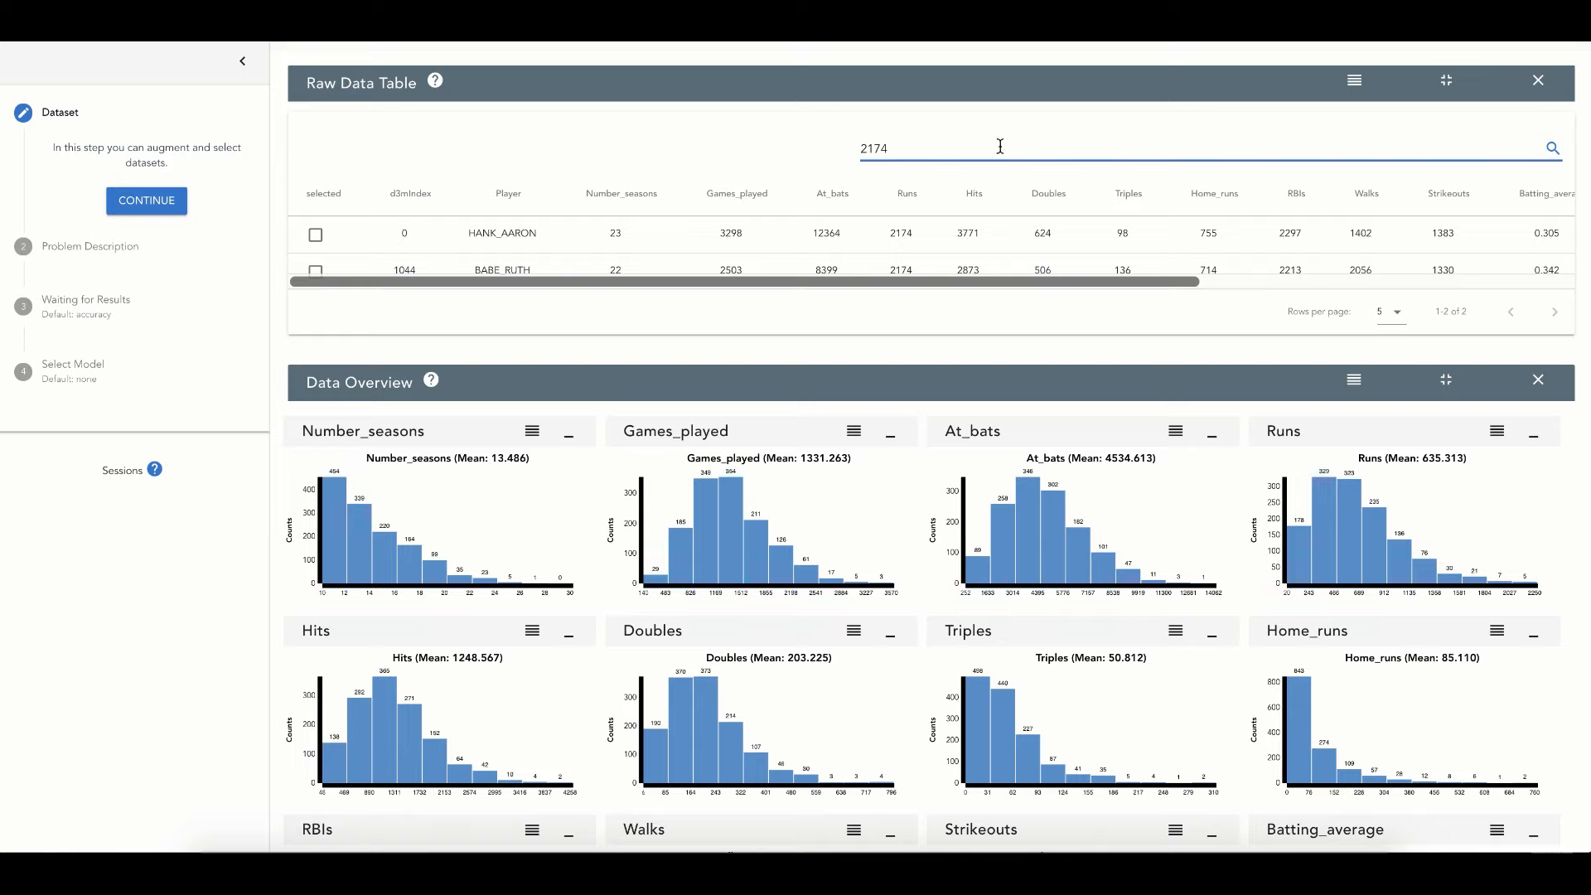
pyautogui.press('BackSpace')
pyautogui.press('BackSpace')
pyautogui.press('BackSpace')
pyautogui.press('BackSpace')
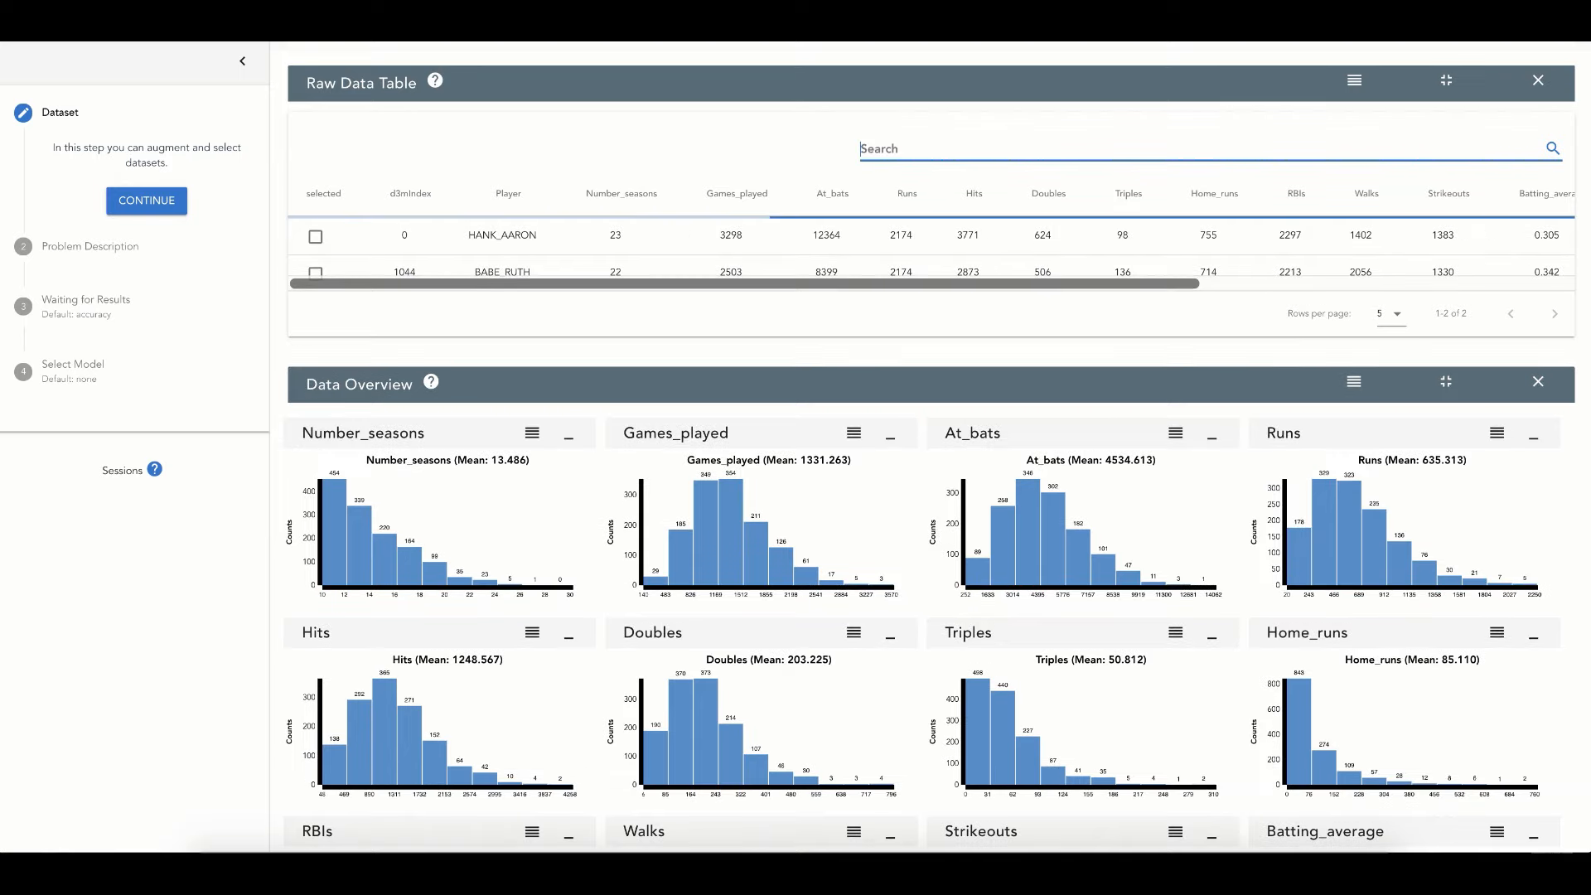
# Inspect the cross-linked histograms in the Data Overview and request an additional view below Hall_of_Fame
pyautogui.scroll(-3, 864, 353)
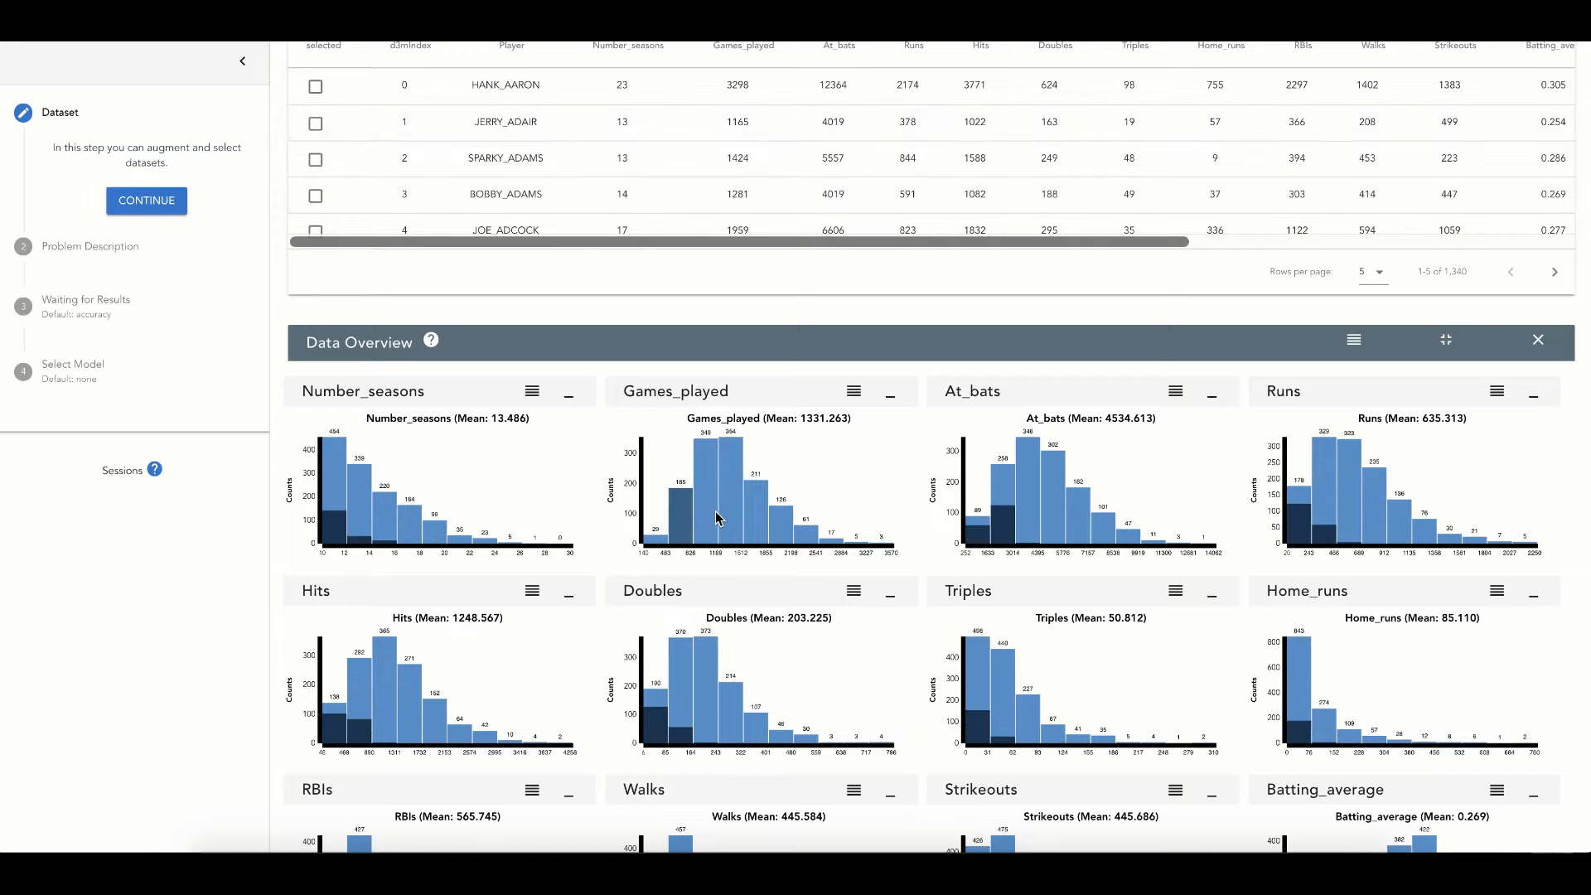
pyautogui.scroll(-3, 730, 520)
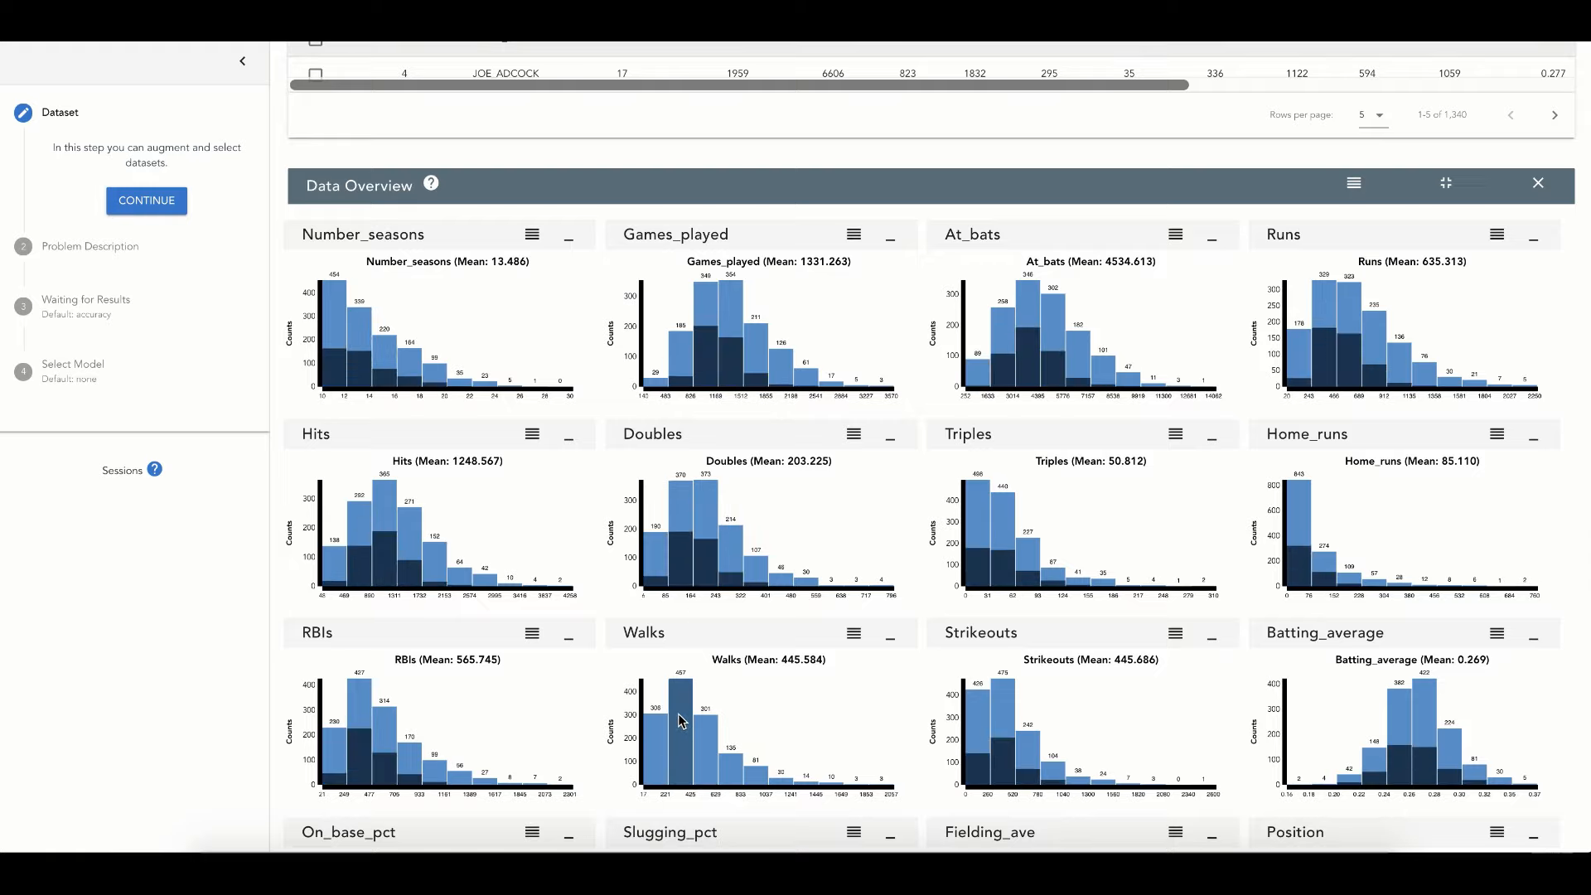
pyautogui.scroll(4, 929, 588)
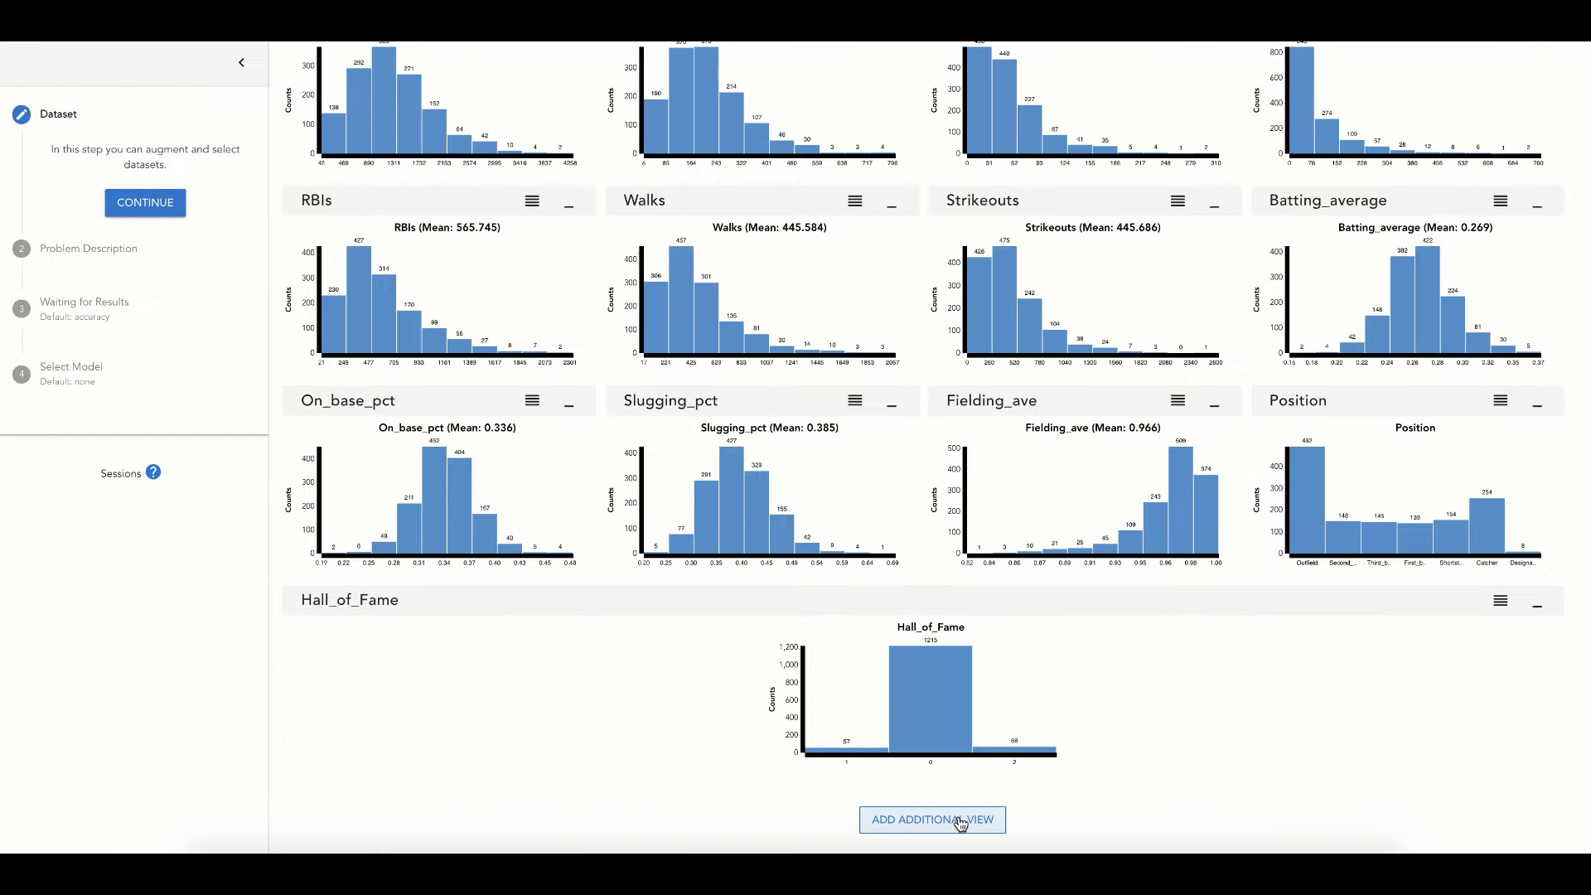
pyautogui.click(961, 824)
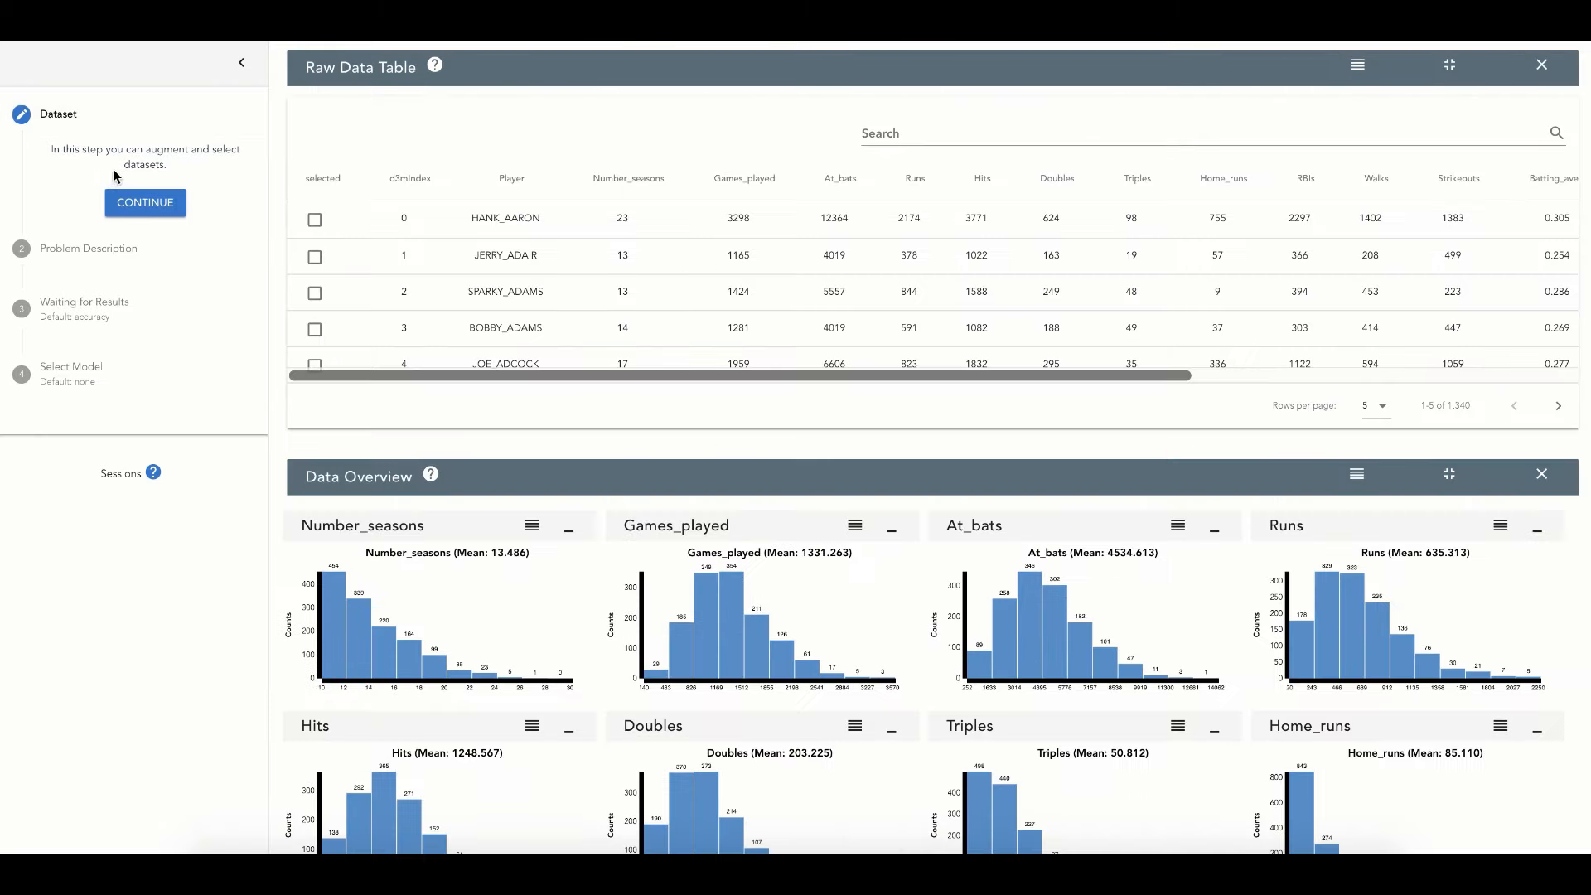
# In the Problem Description step, set the Meaningful rating of problem auto_1 to yes and duplicate that problem
pyautogui.click(144, 209)
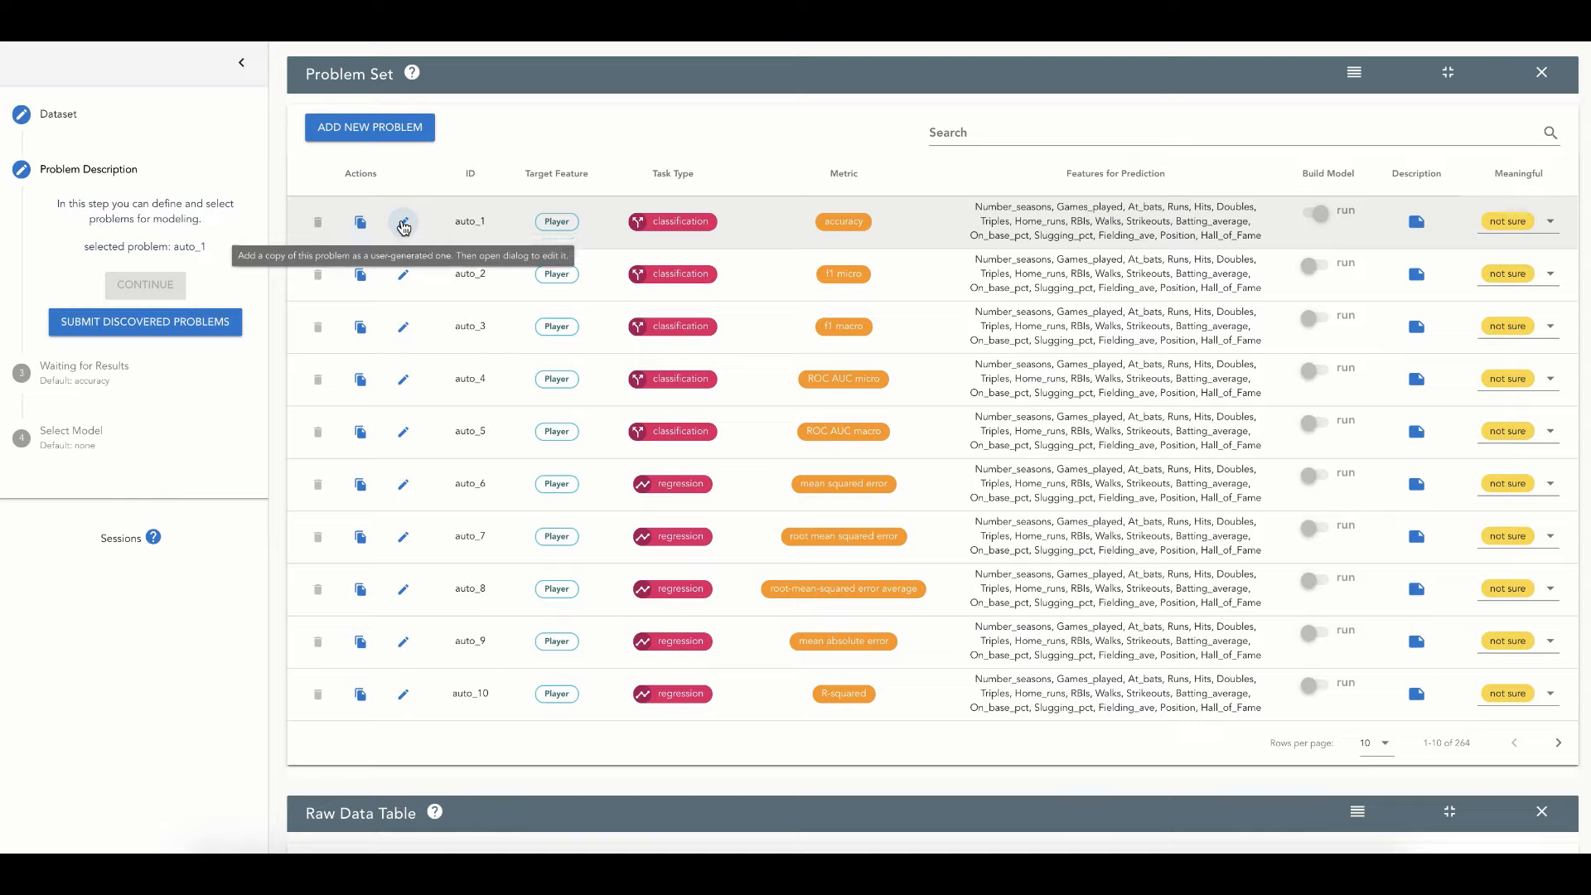
pyautogui.click(1510, 222)
pyautogui.click(1507, 236)
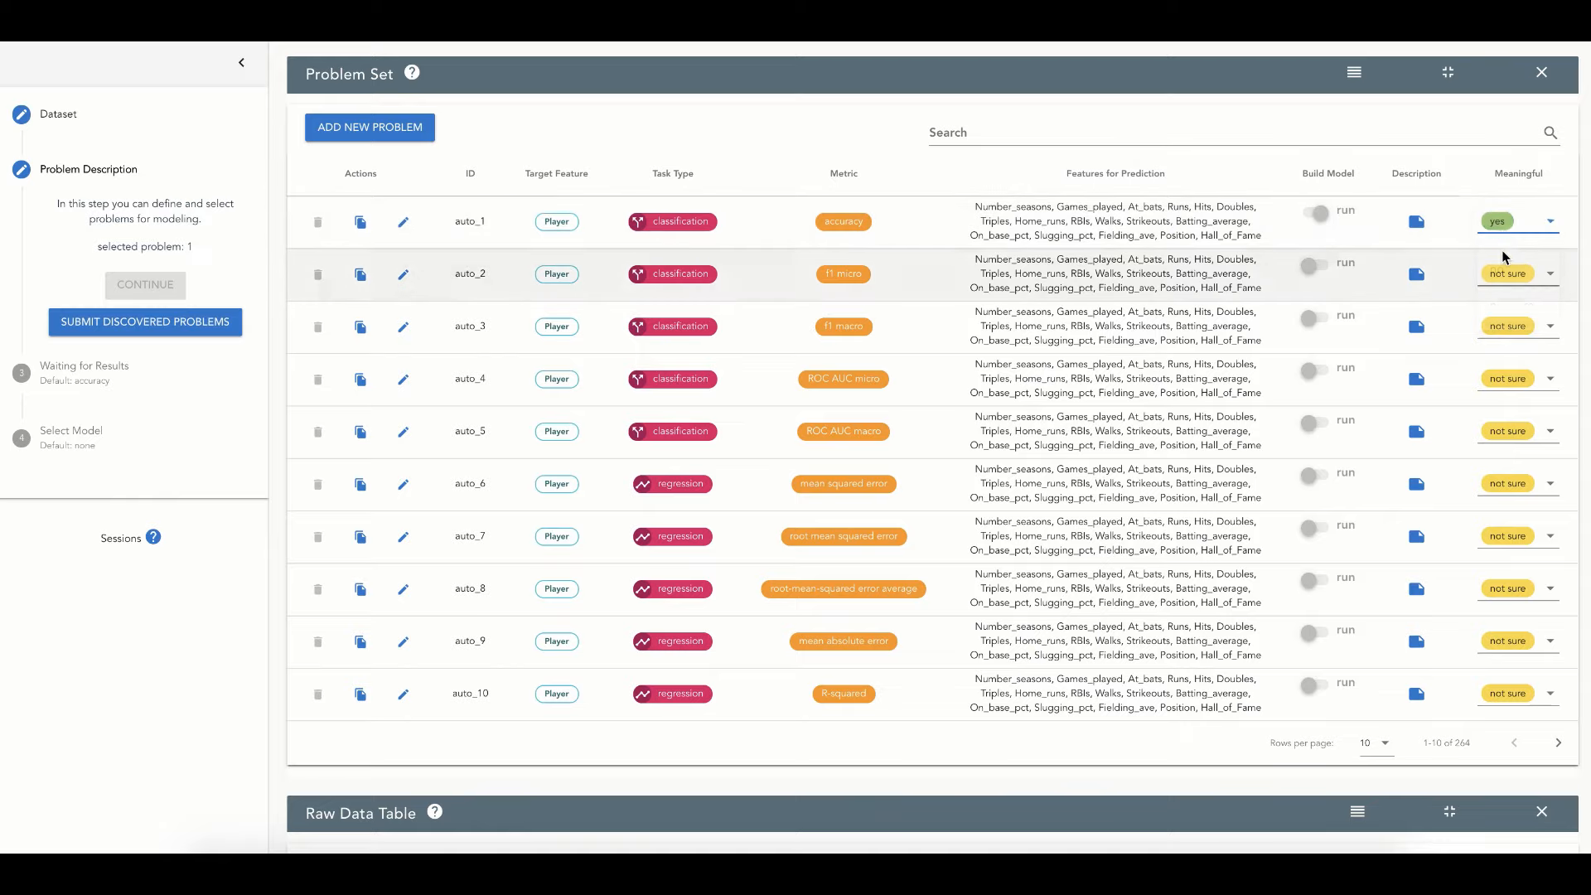
pyautogui.click(361, 223)
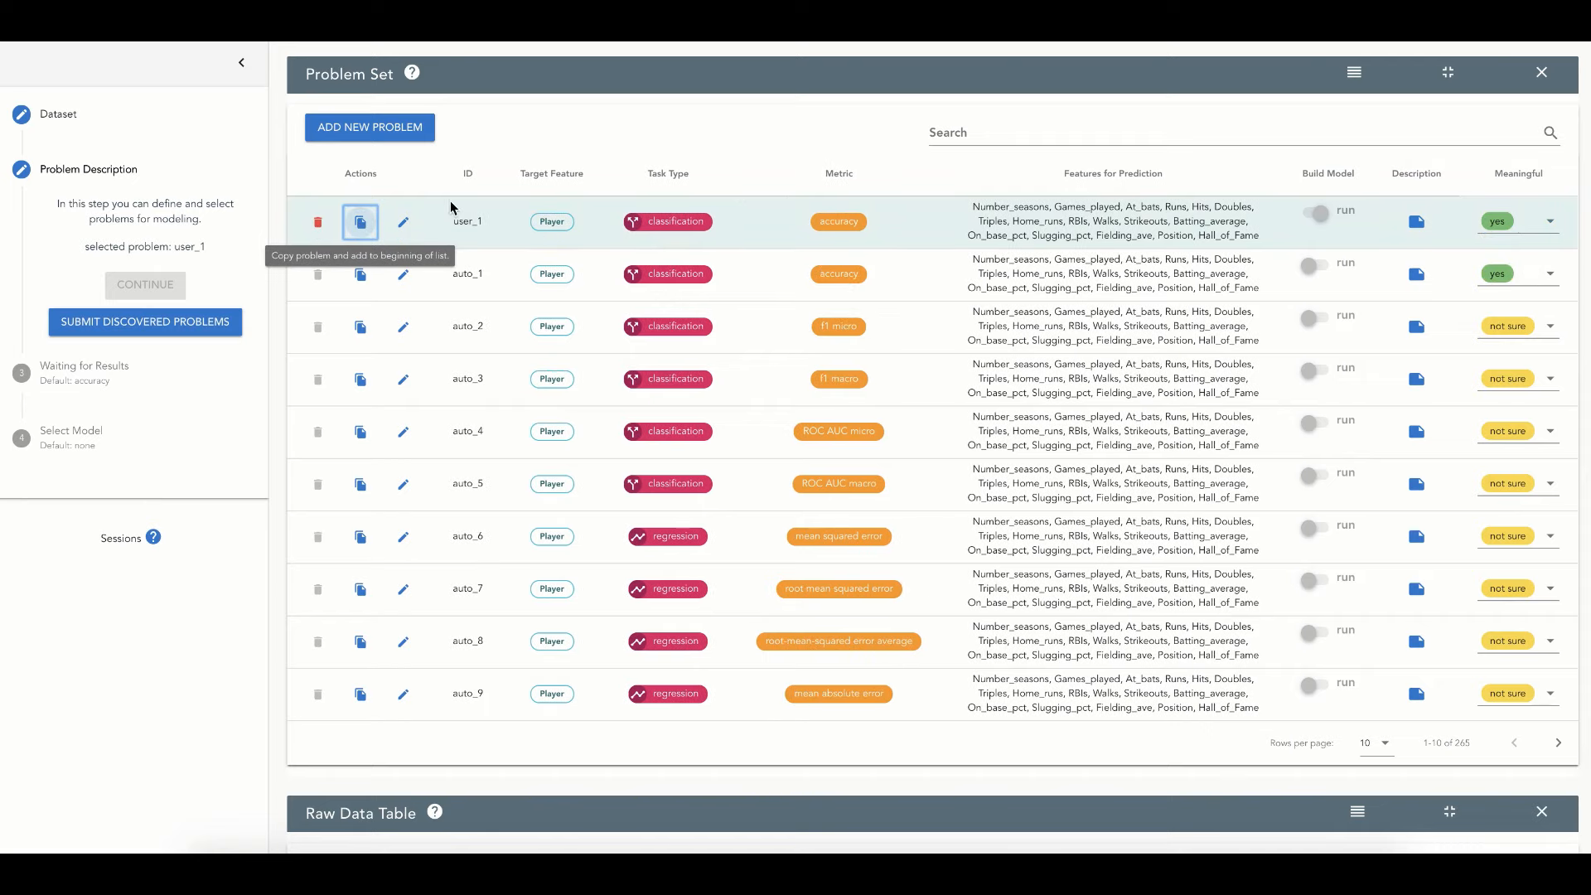
# Add a new problem predicting Number_seasons from all the other features, using a classification model with the f1 micro metric
pyautogui.click(386, 129)
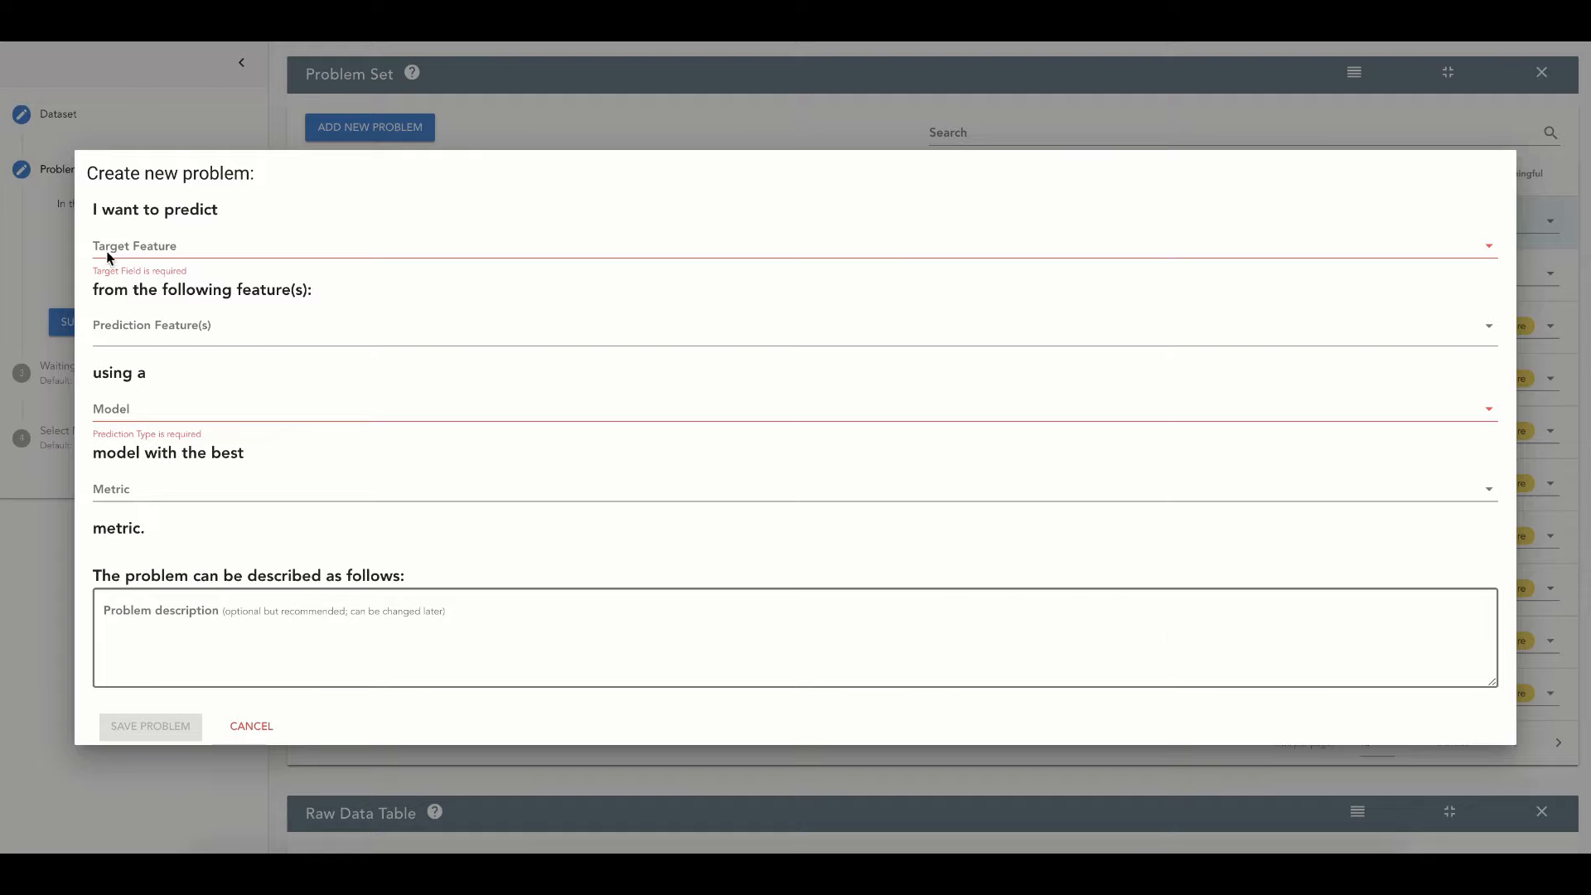
pyautogui.click(139, 248)
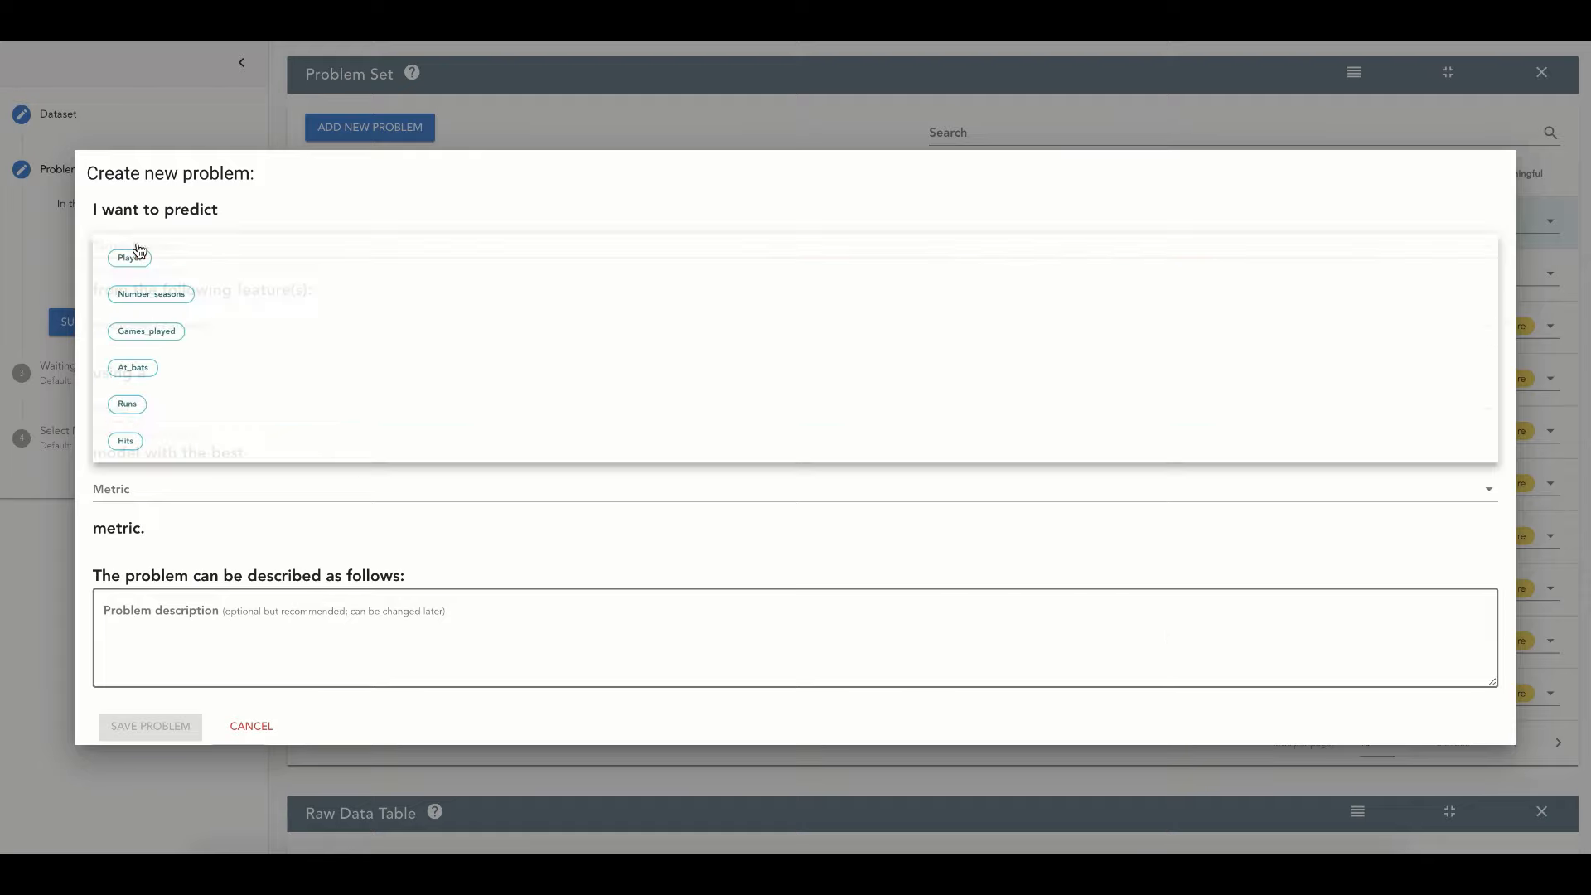
pyautogui.click(149, 295)
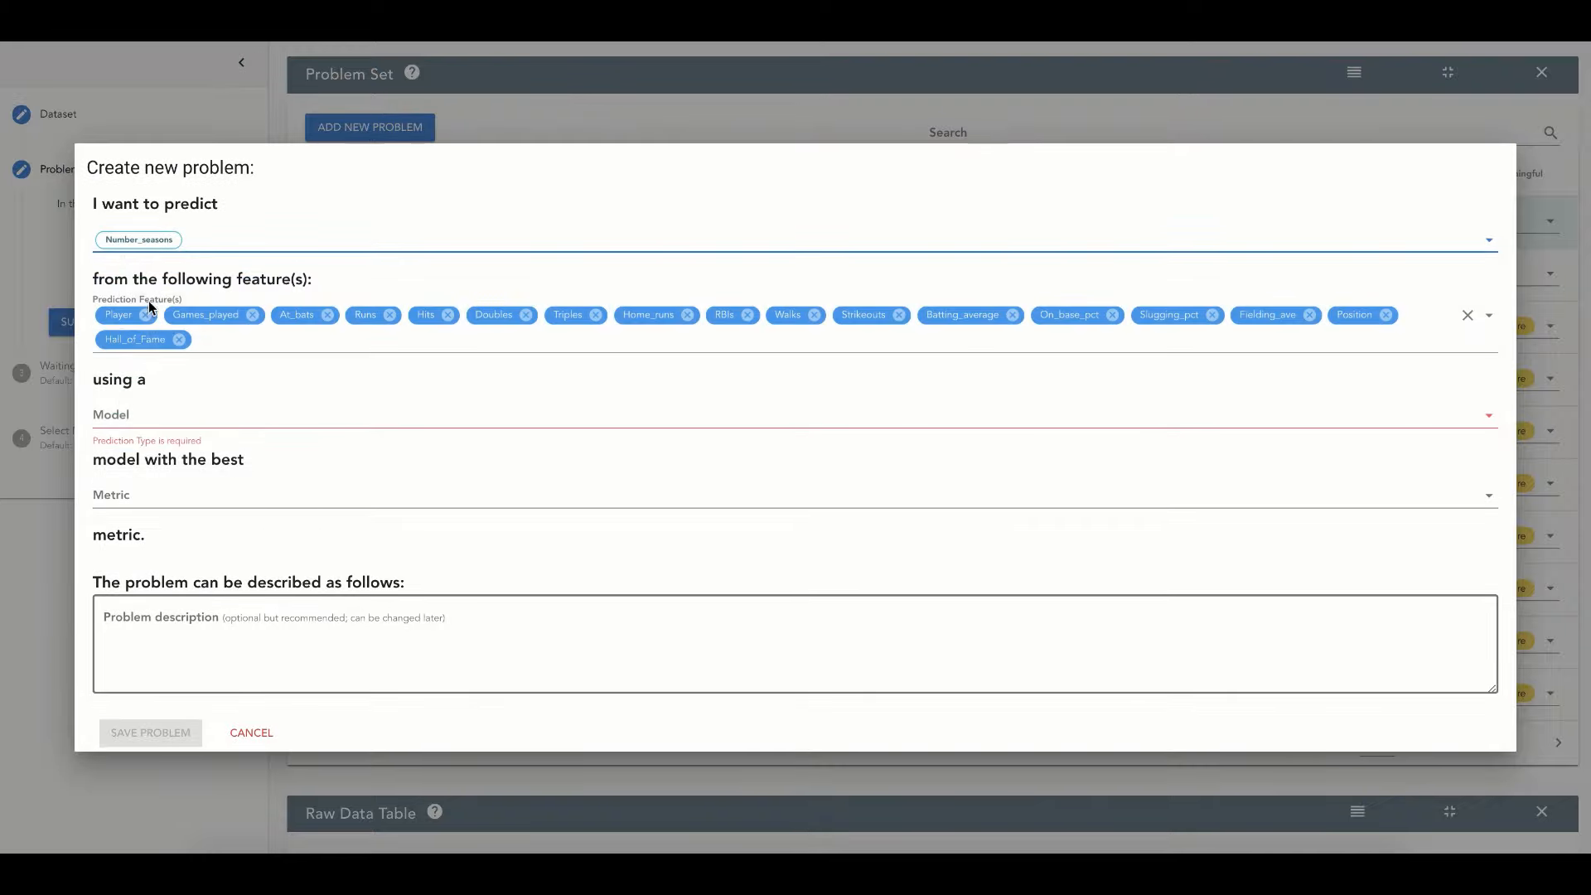
pyautogui.click(165, 416)
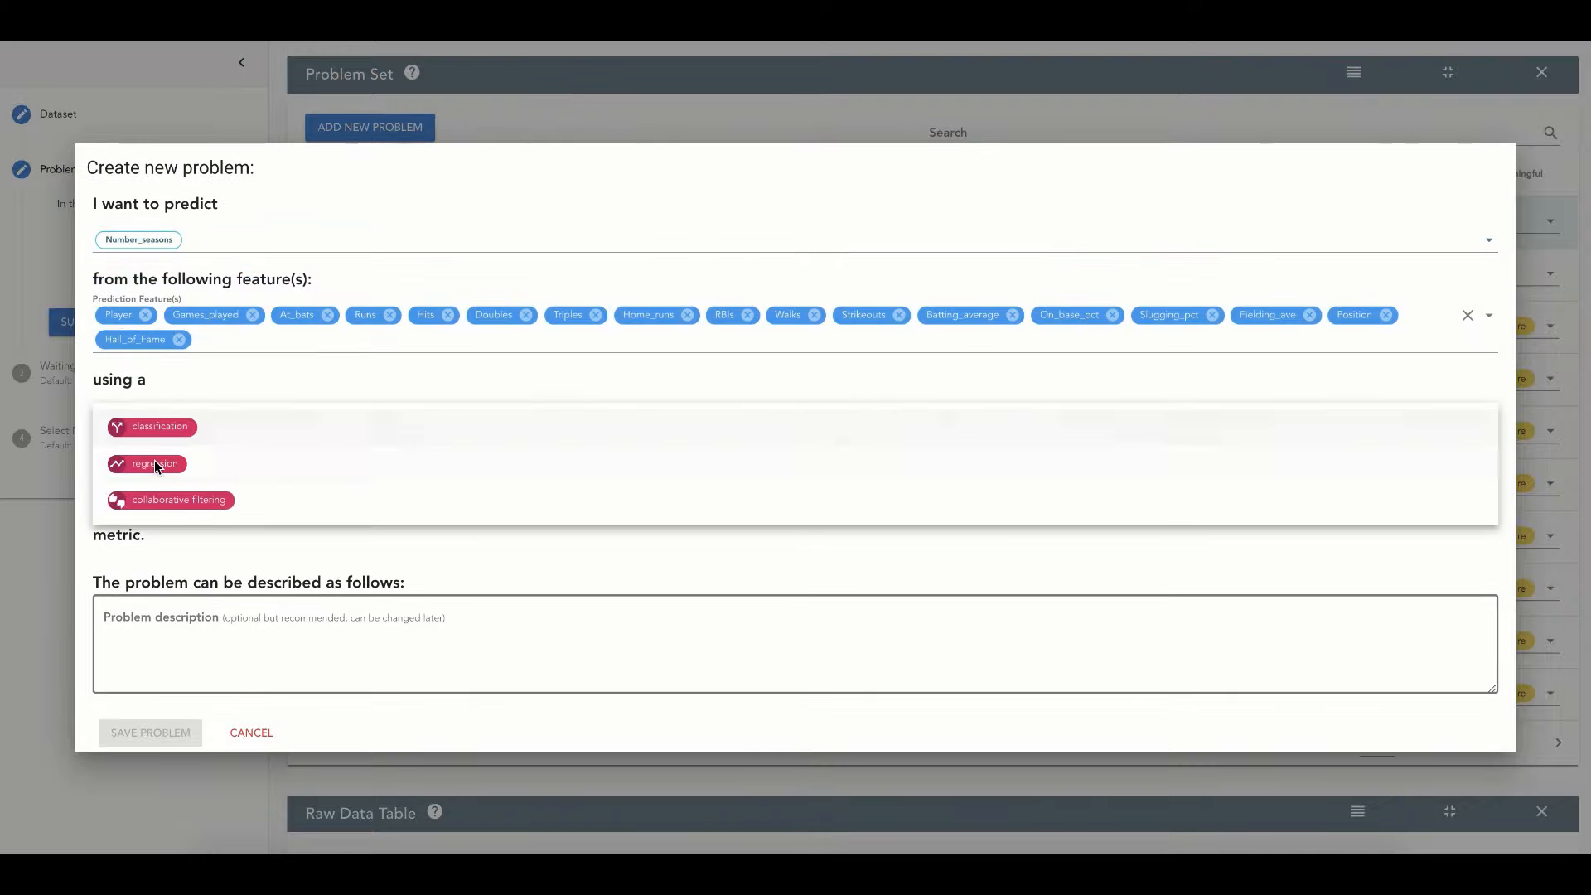
pyautogui.click(166, 428)
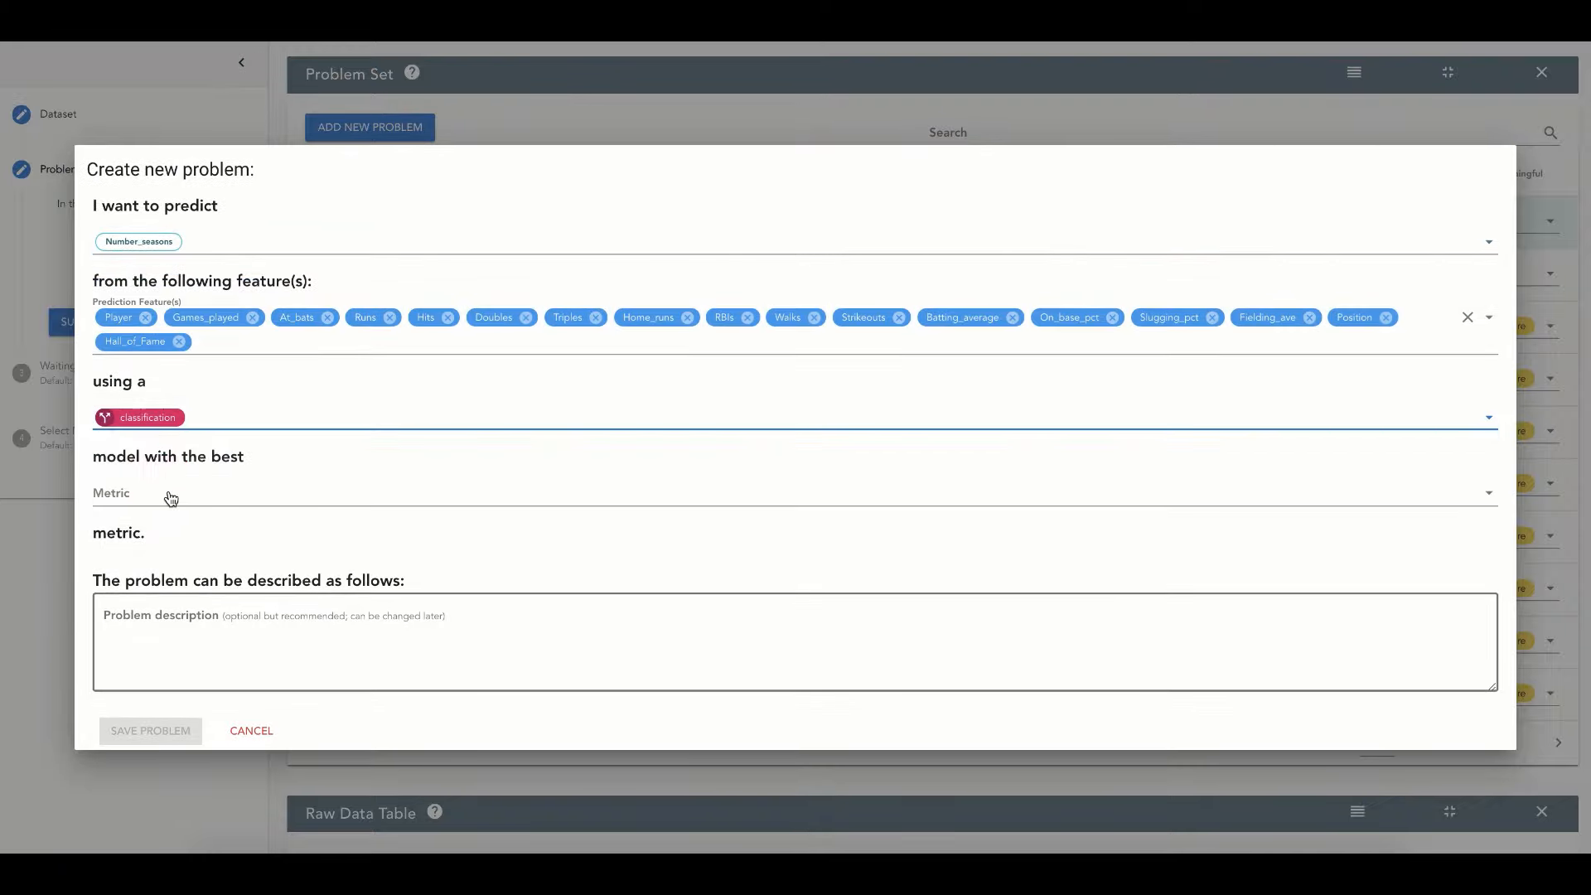
pyautogui.click(170, 495)
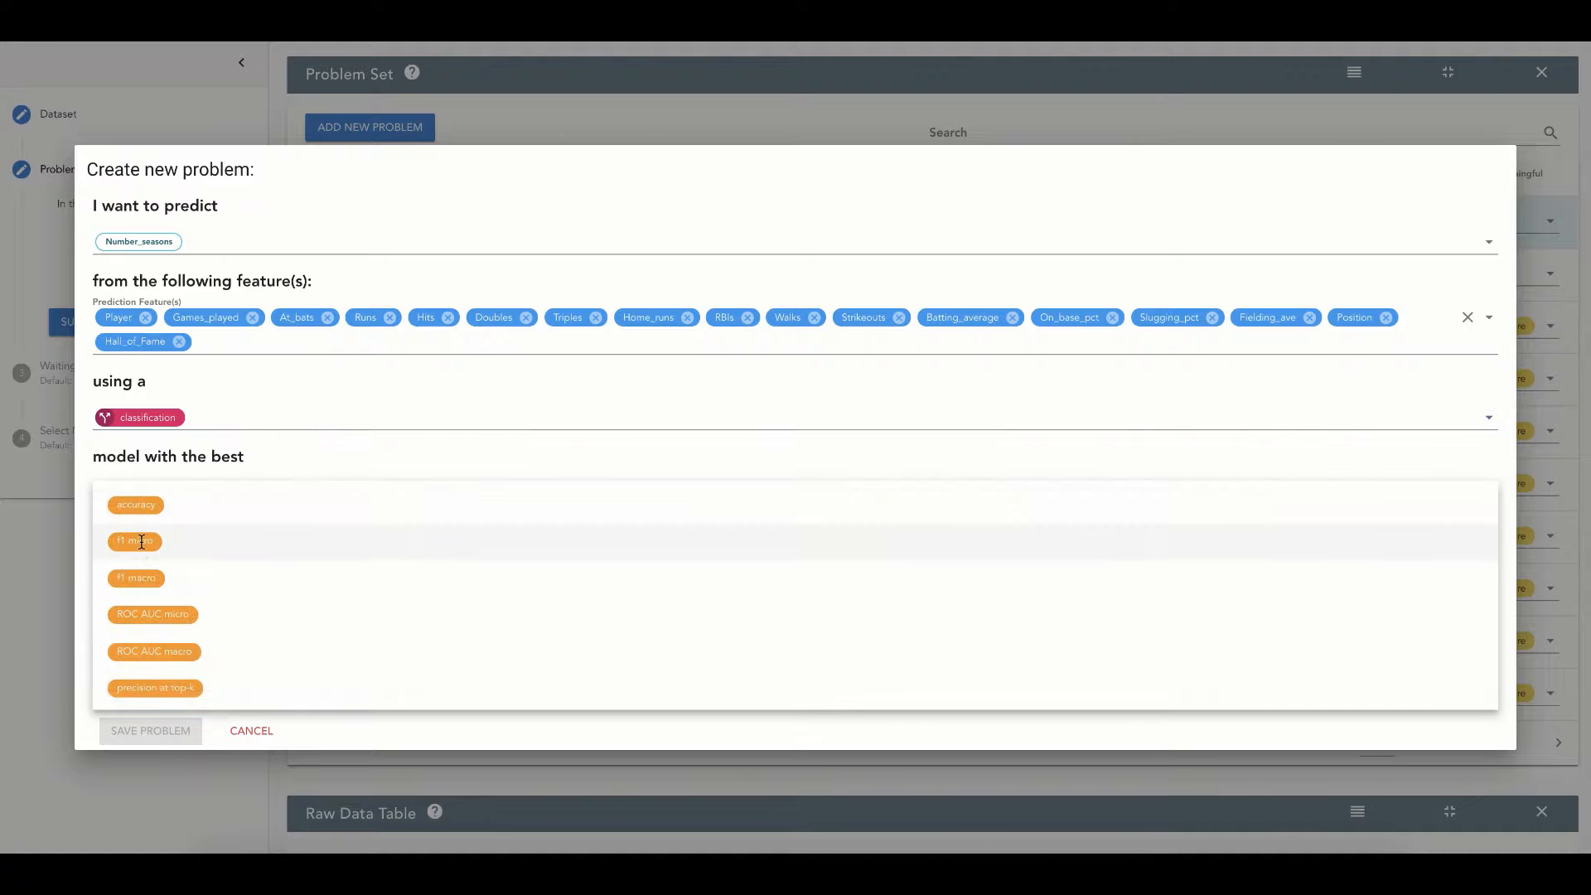
pyautogui.click(141, 541)
# Enter "aaa" as the problem description and save the new problem
pyautogui.click(163, 621)
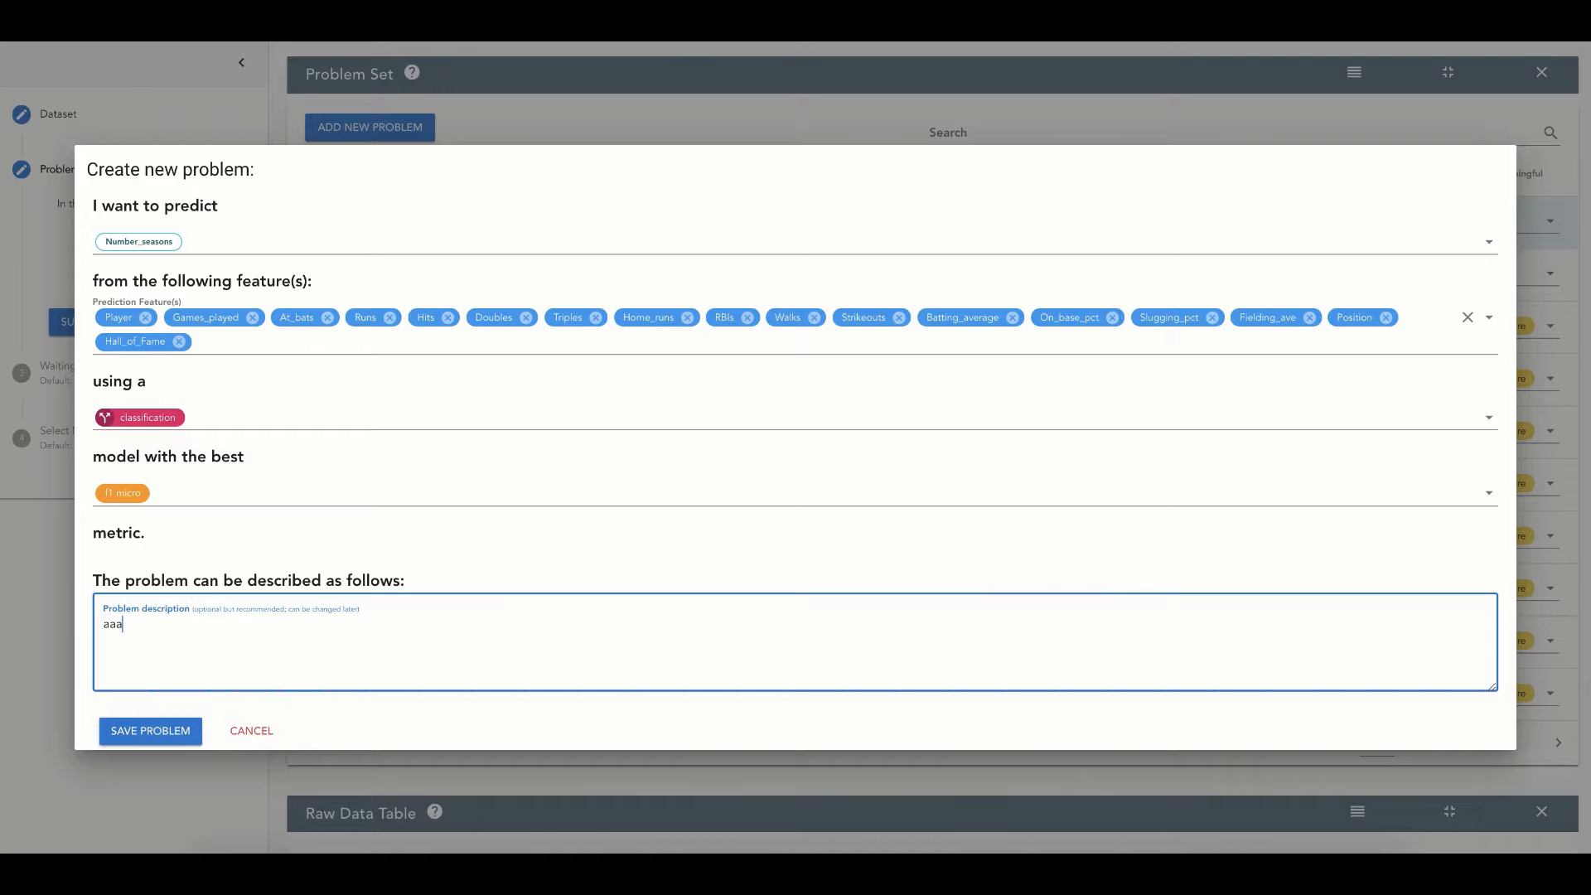
pyautogui.click(135, 738)
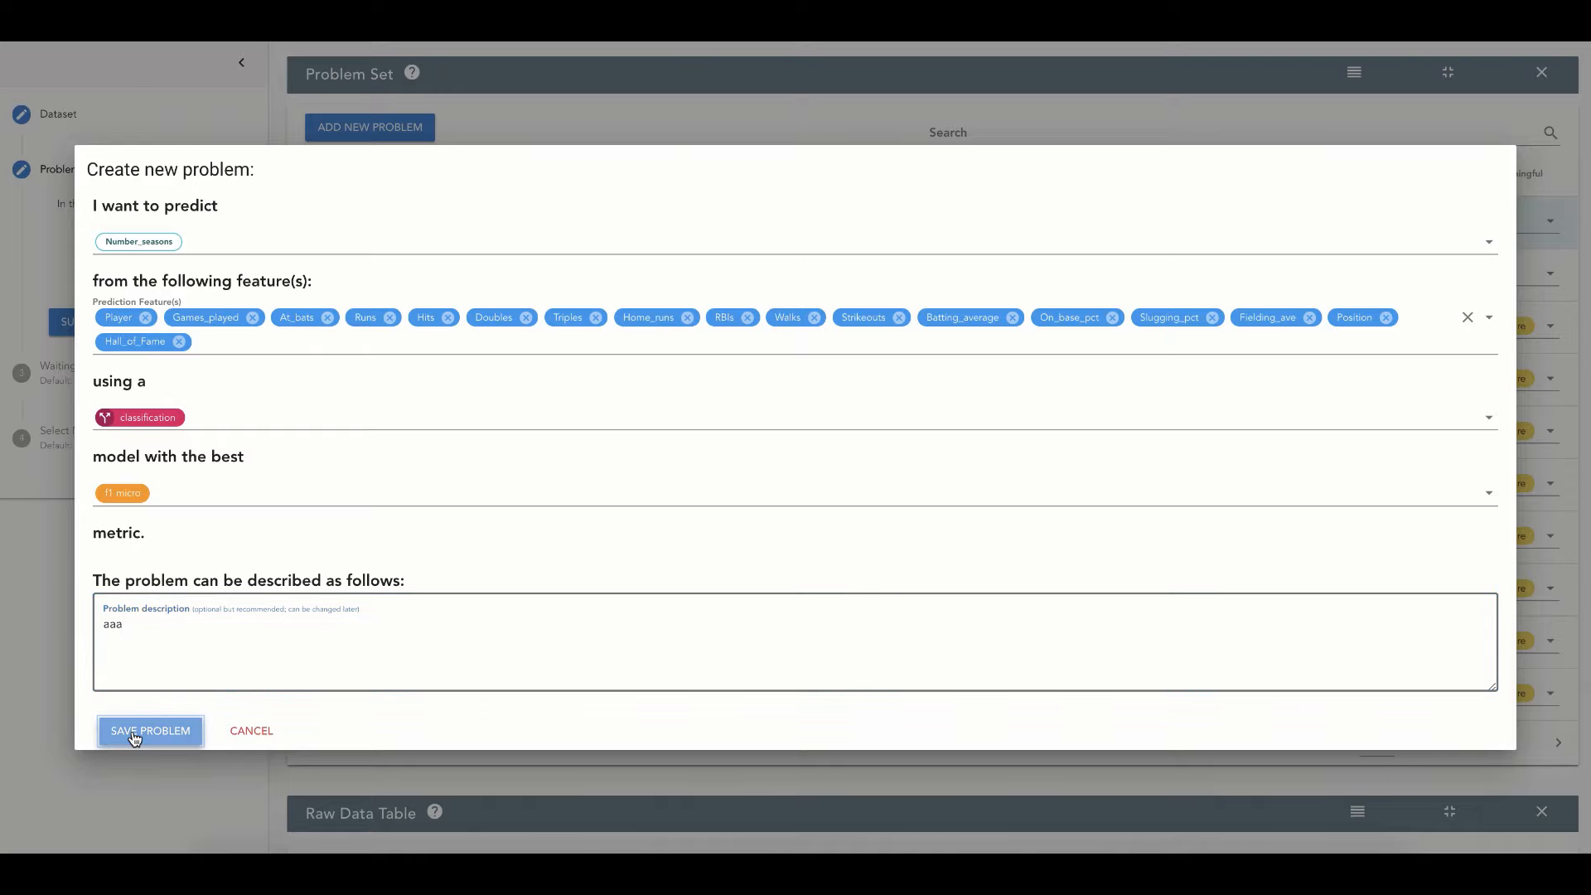
pyautogui.click(135, 736)
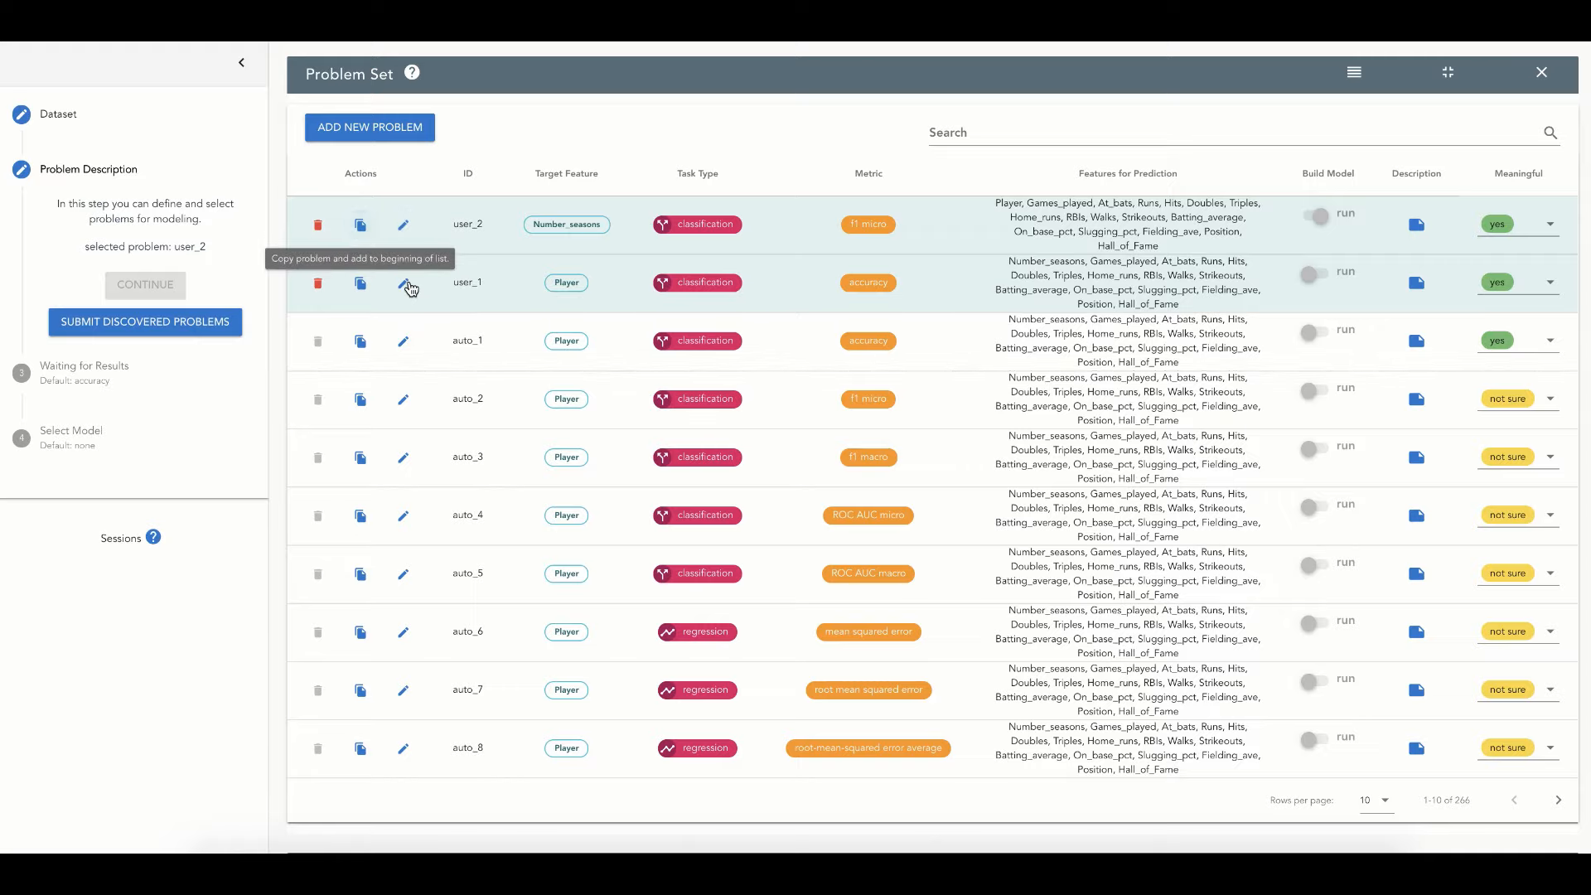
# Read the help text of the Problem Set and hide it again
pyautogui.click(413, 76)
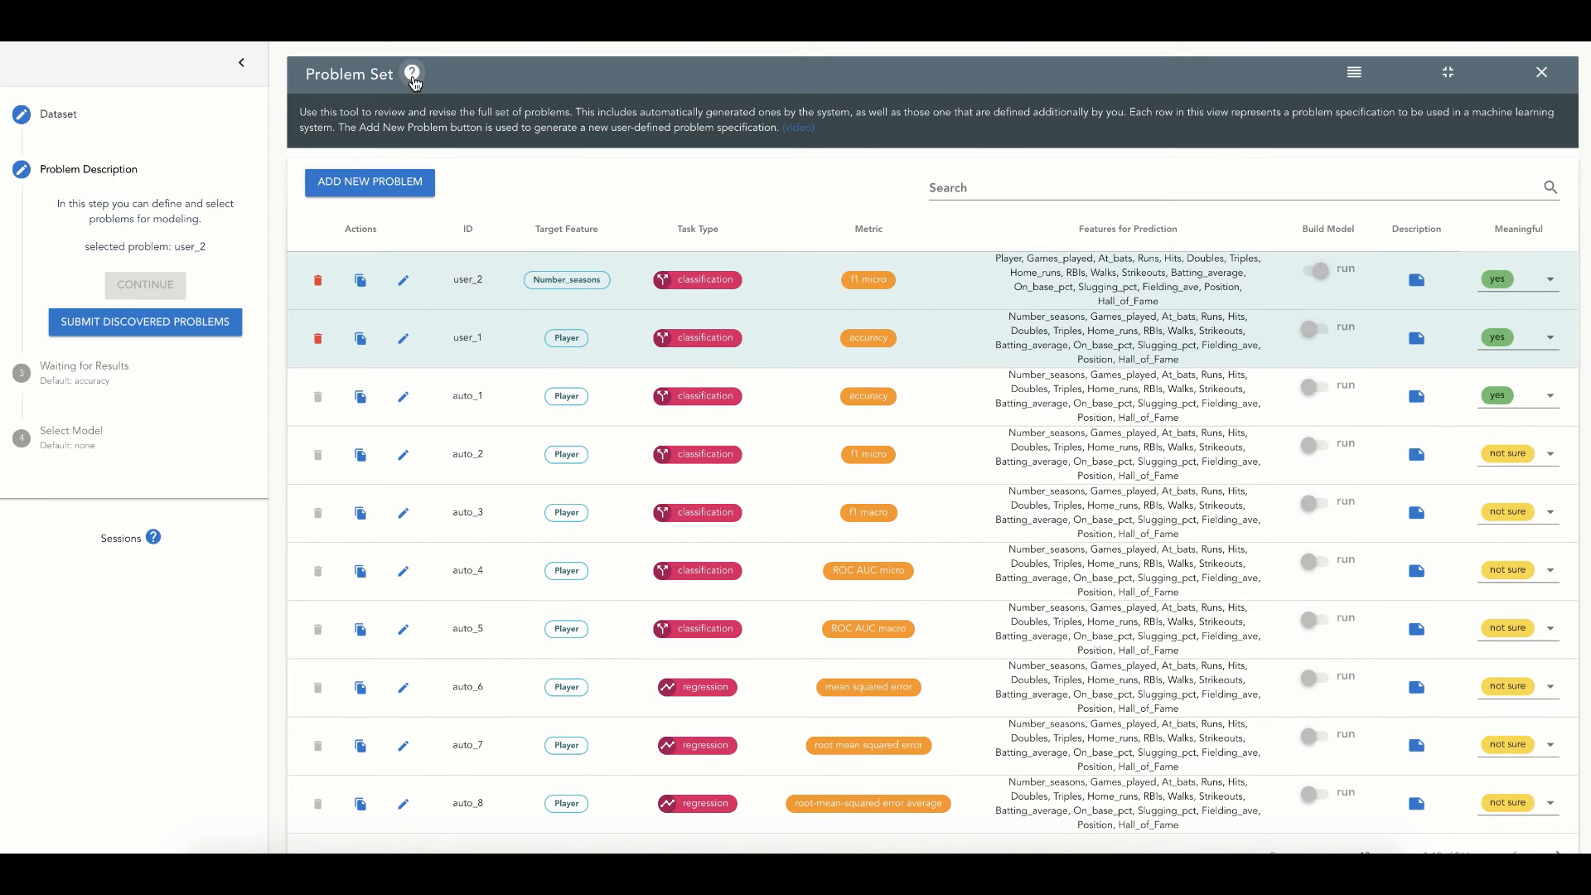
pyautogui.click(412, 77)
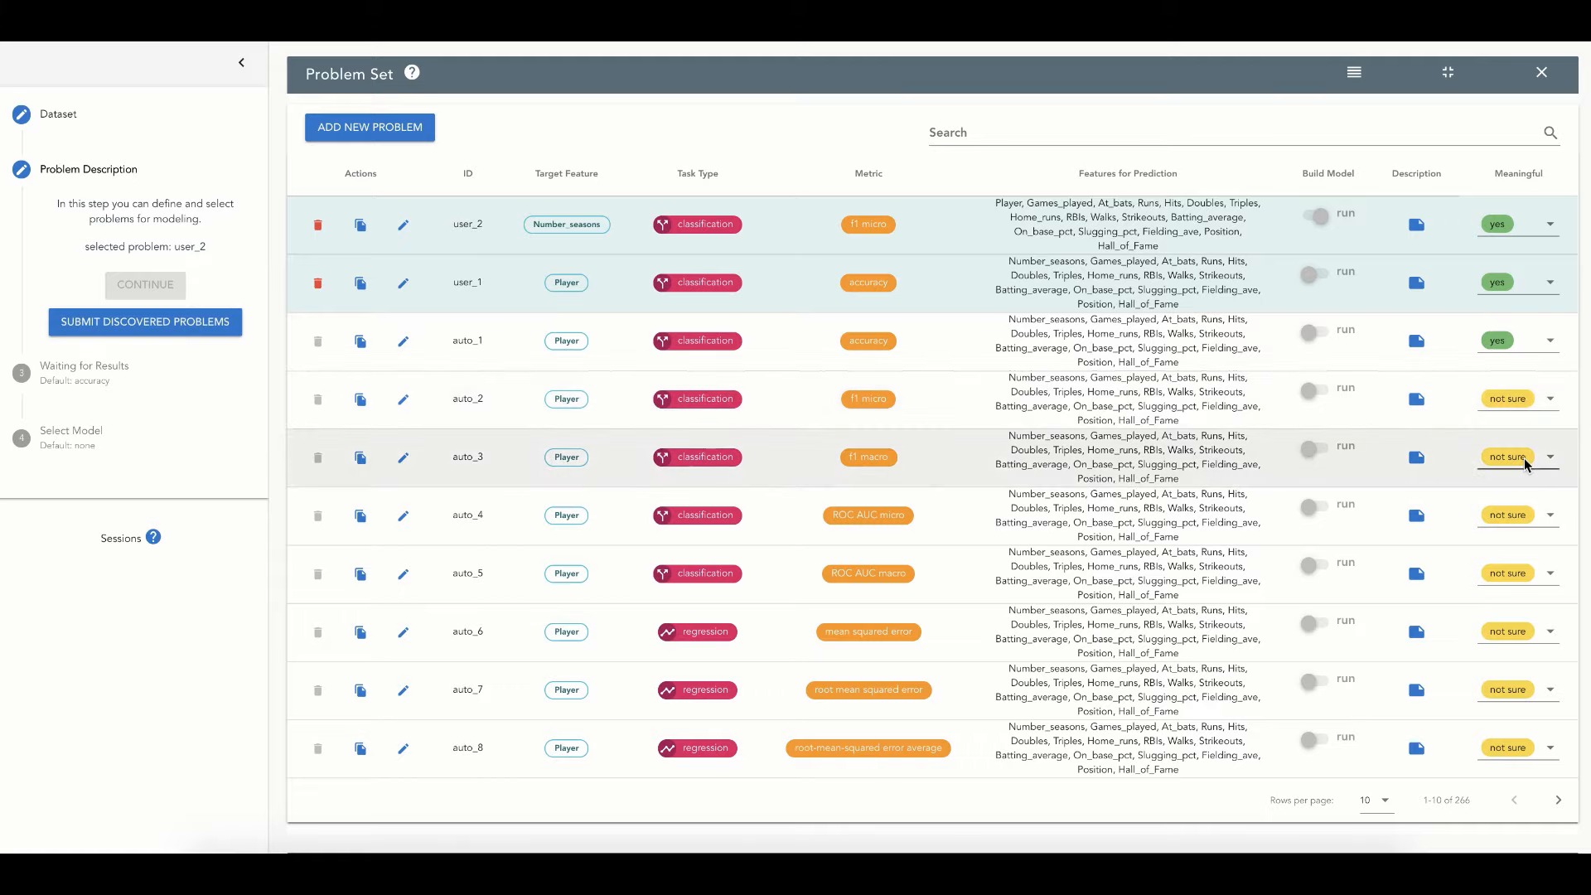
# Set the Meaningful rating of problem auto_3 to no, submit the discovered problems and continue to model creation
pyautogui.click(1524, 457)
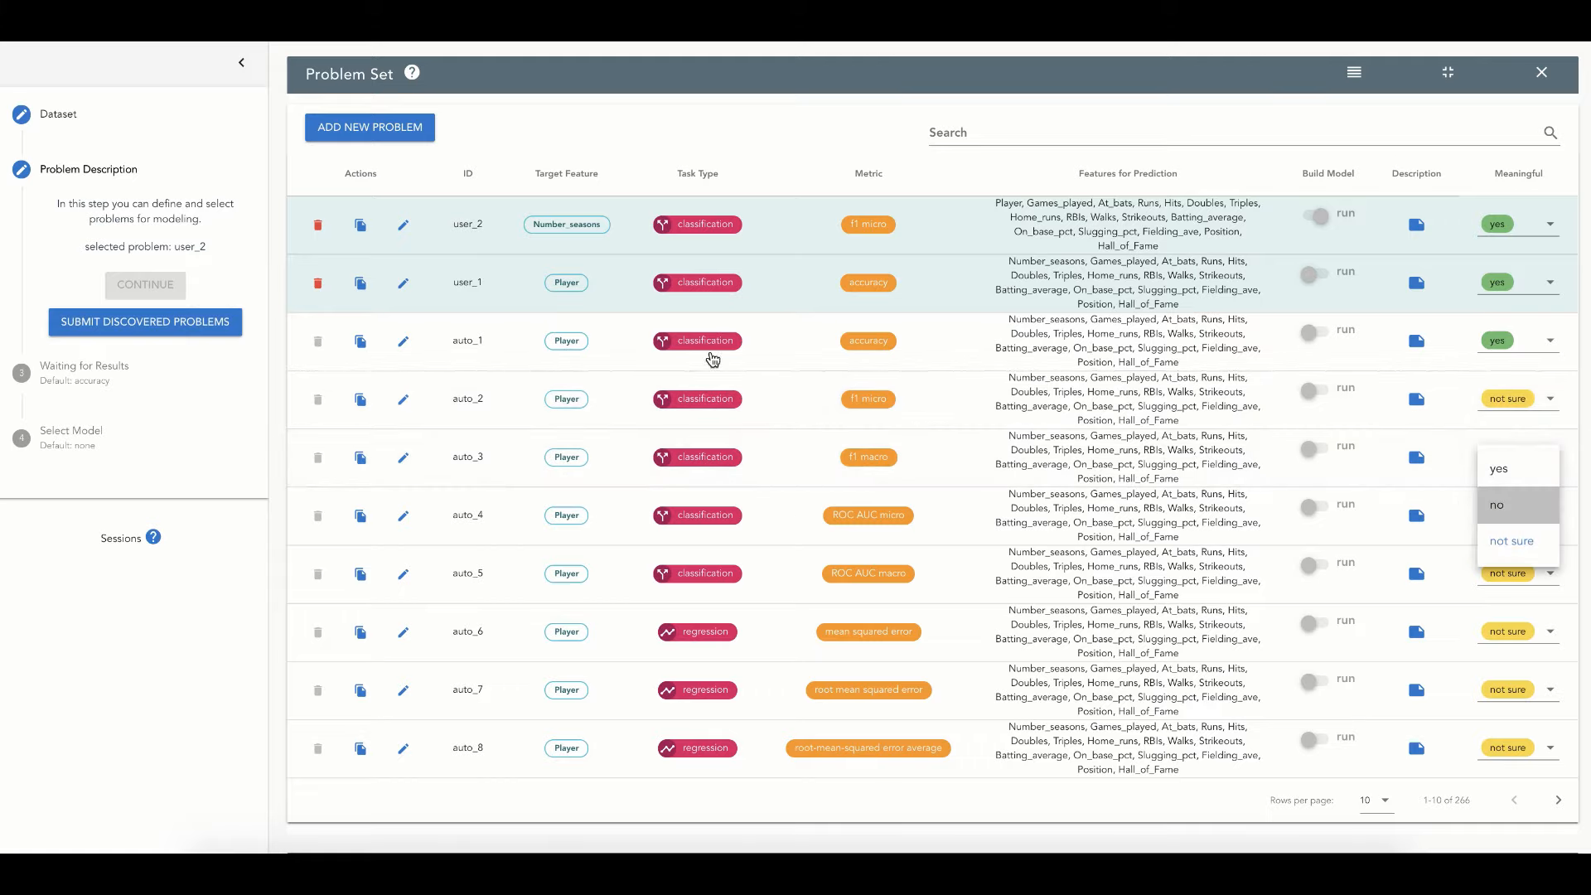
pyautogui.click(176, 327)
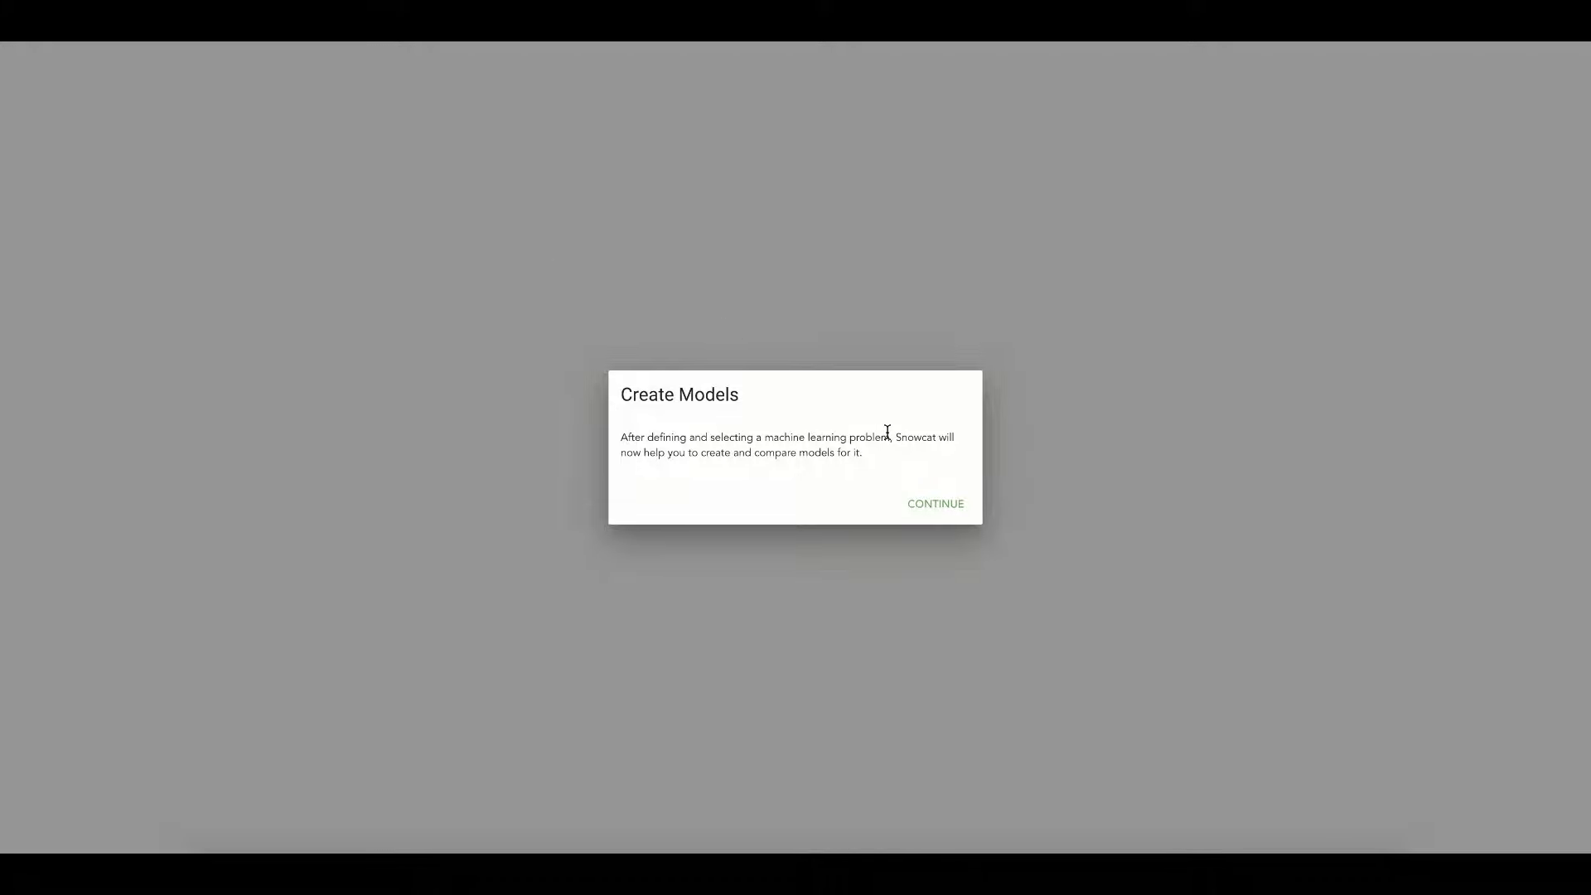
pyautogui.click(941, 508)
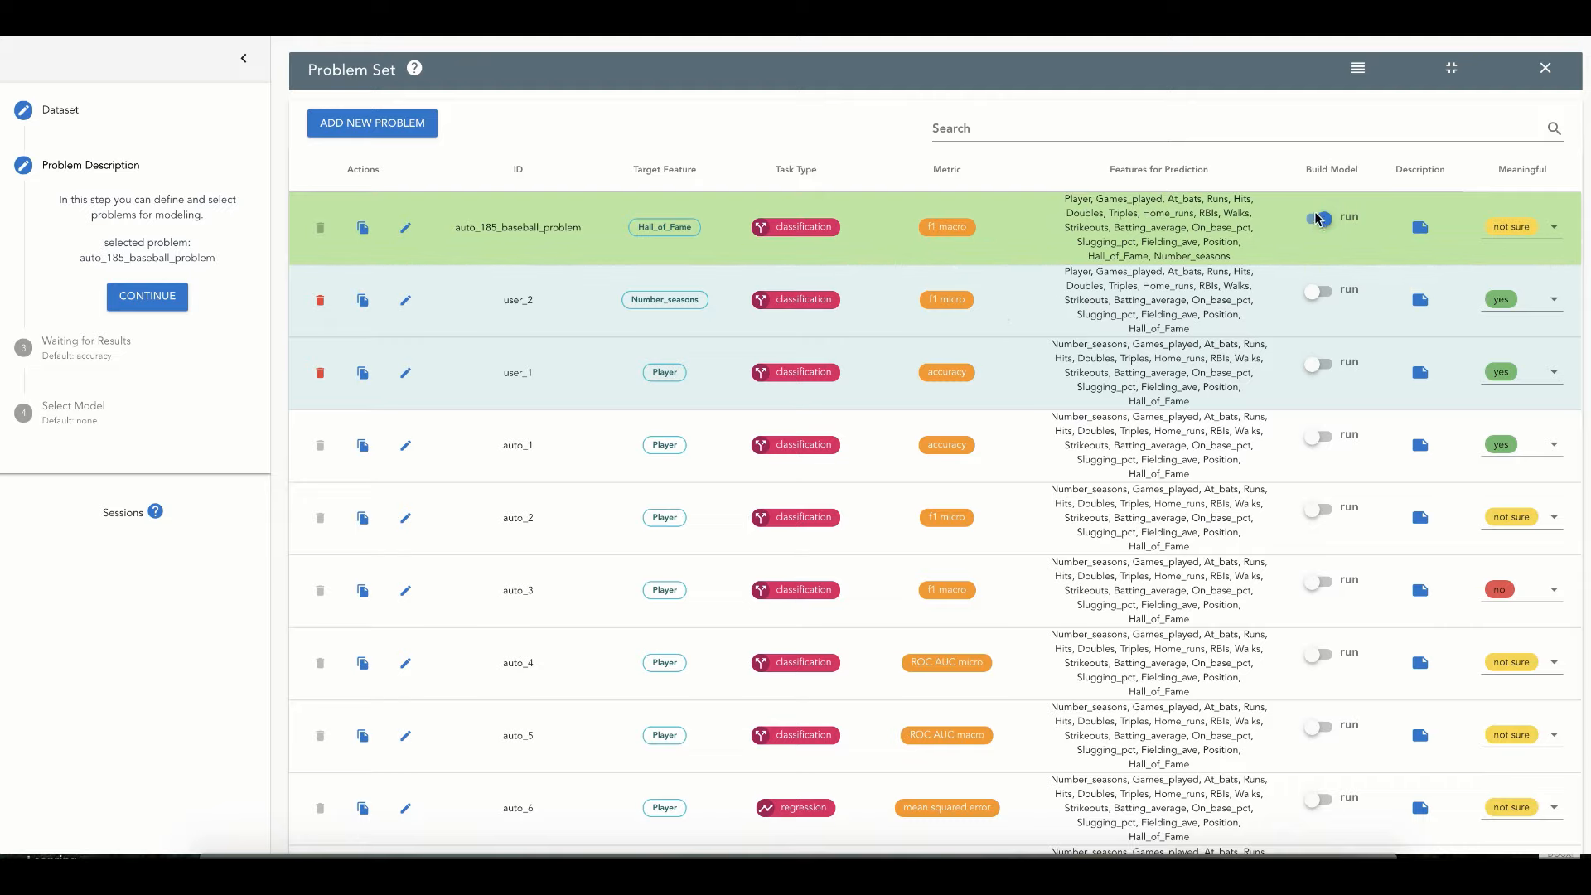
# Switch the Build Model selection to user_2, to user_1 and back to auto_185_baseball_problem
pyautogui.click(1327, 299)
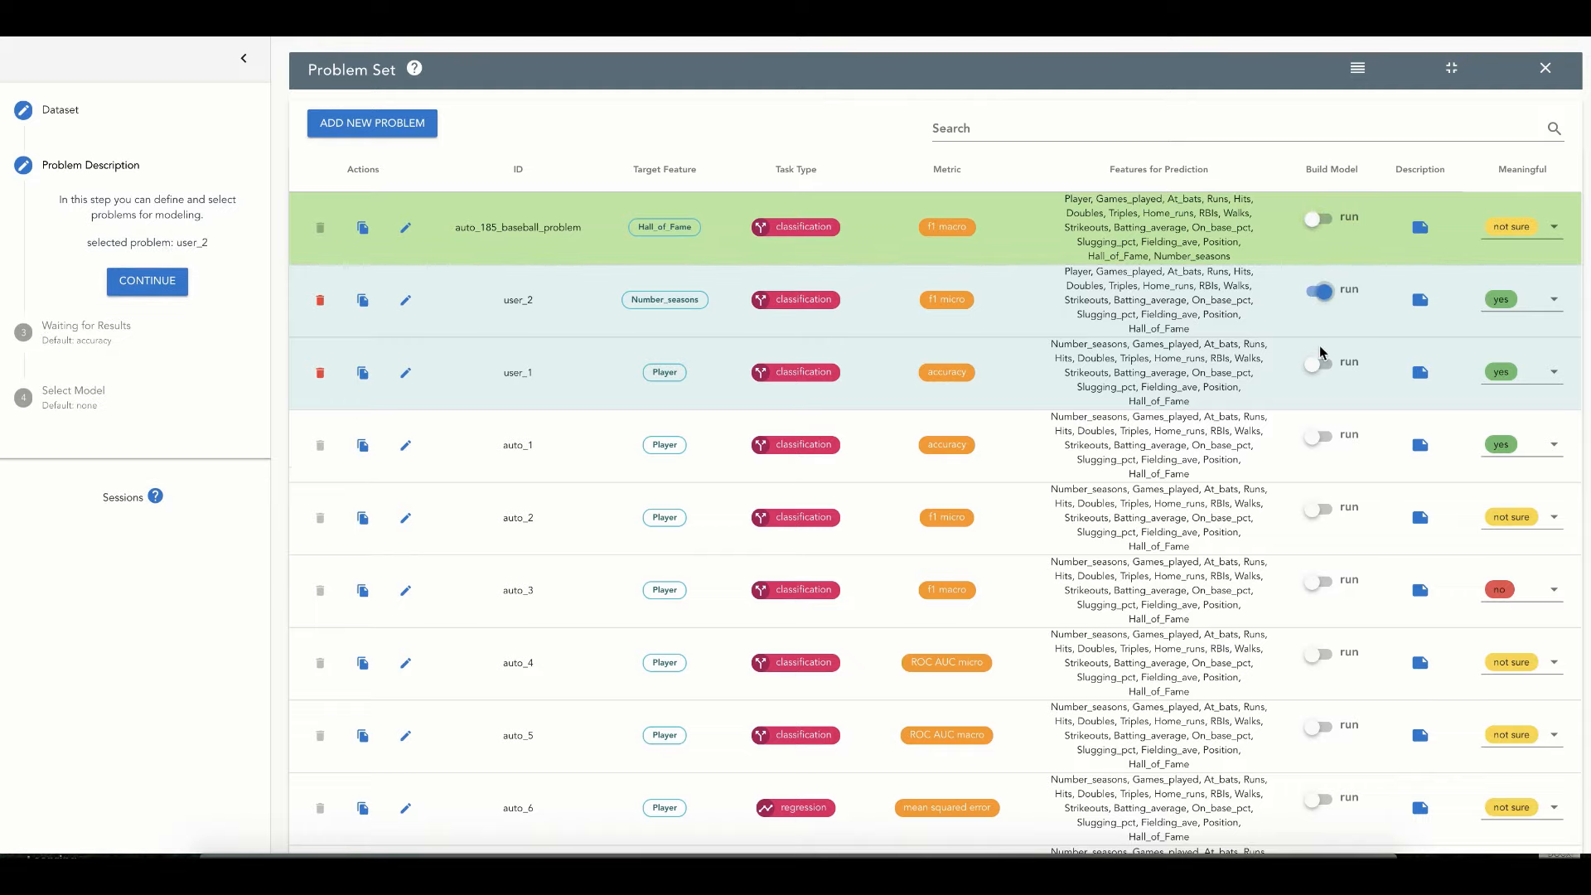
pyautogui.click(1327, 372)
pyautogui.moveTo(82, 239)
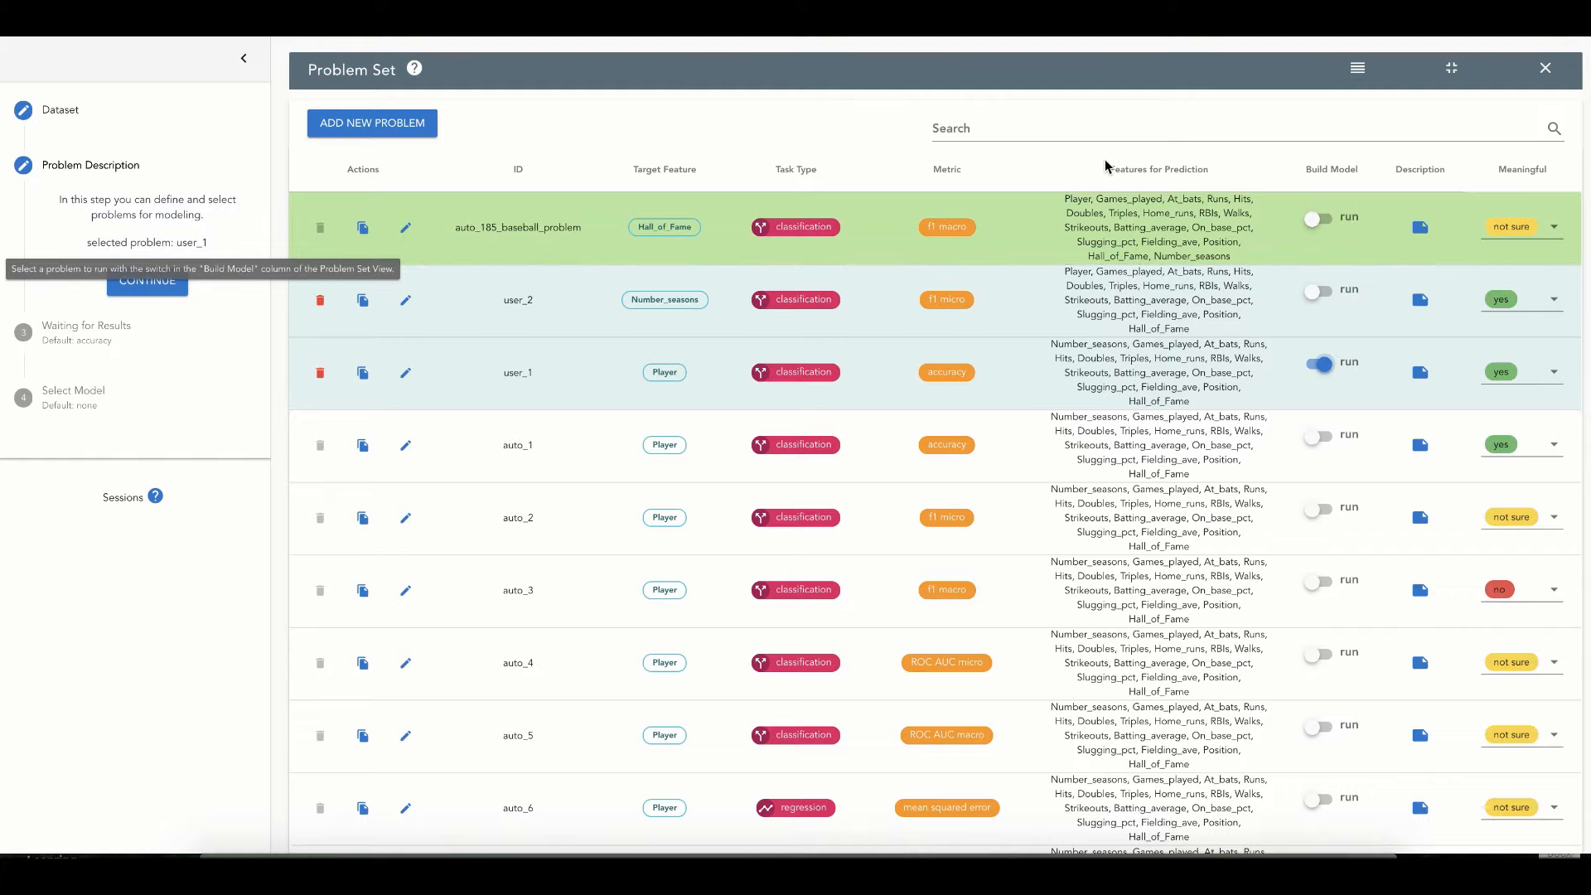
pyautogui.click(1331, 227)
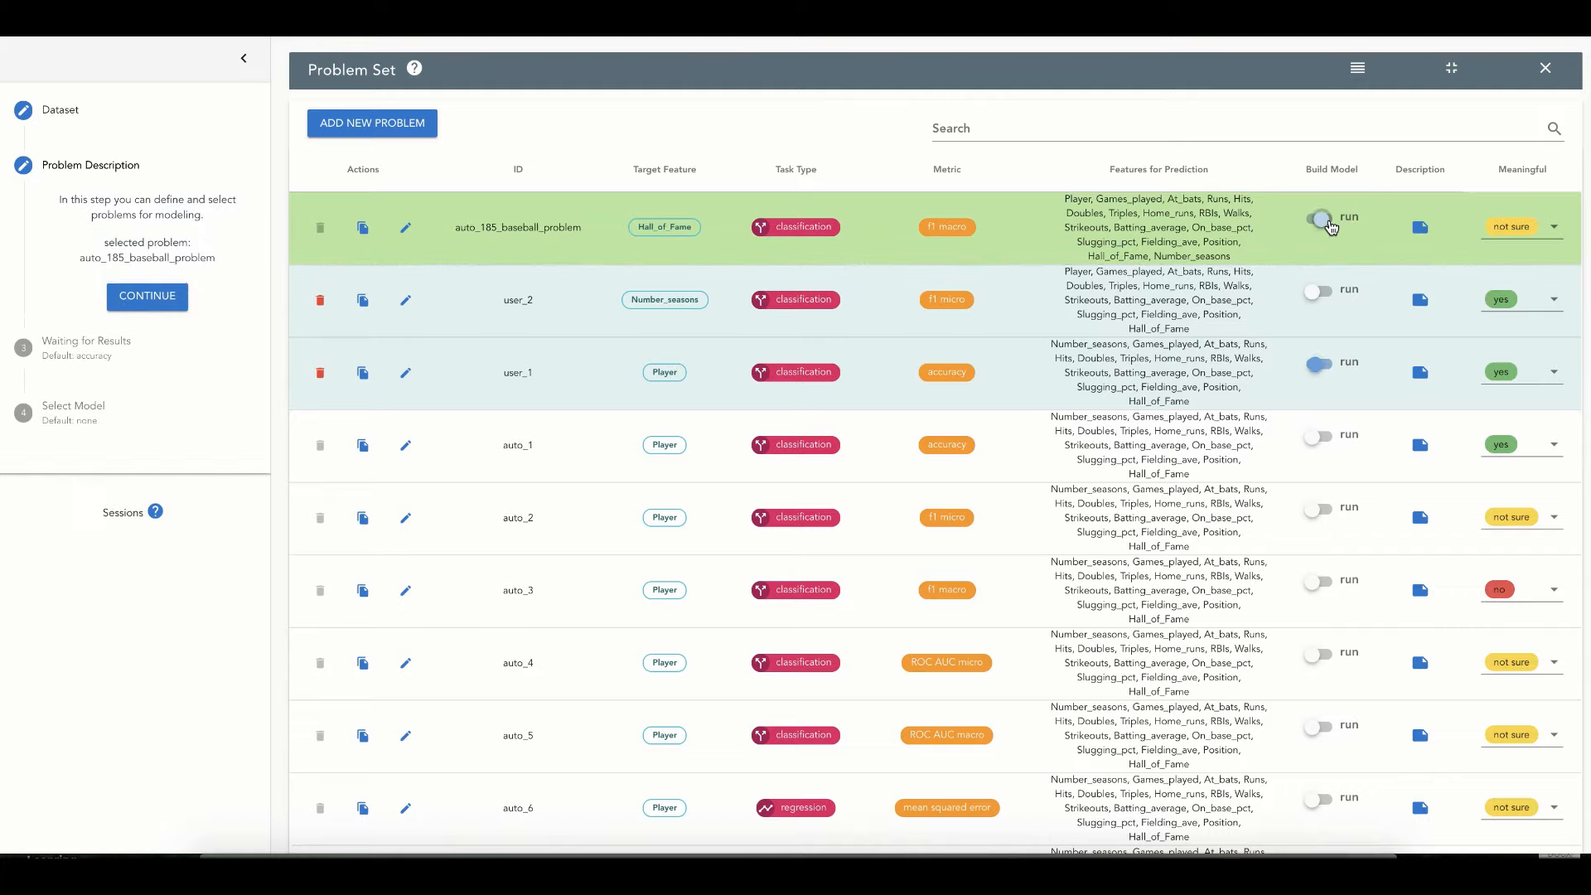
# Generate models for auto_185_baseball_problem and continue to the Select Model step
pyautogui.scroll(-10, 774, 412)
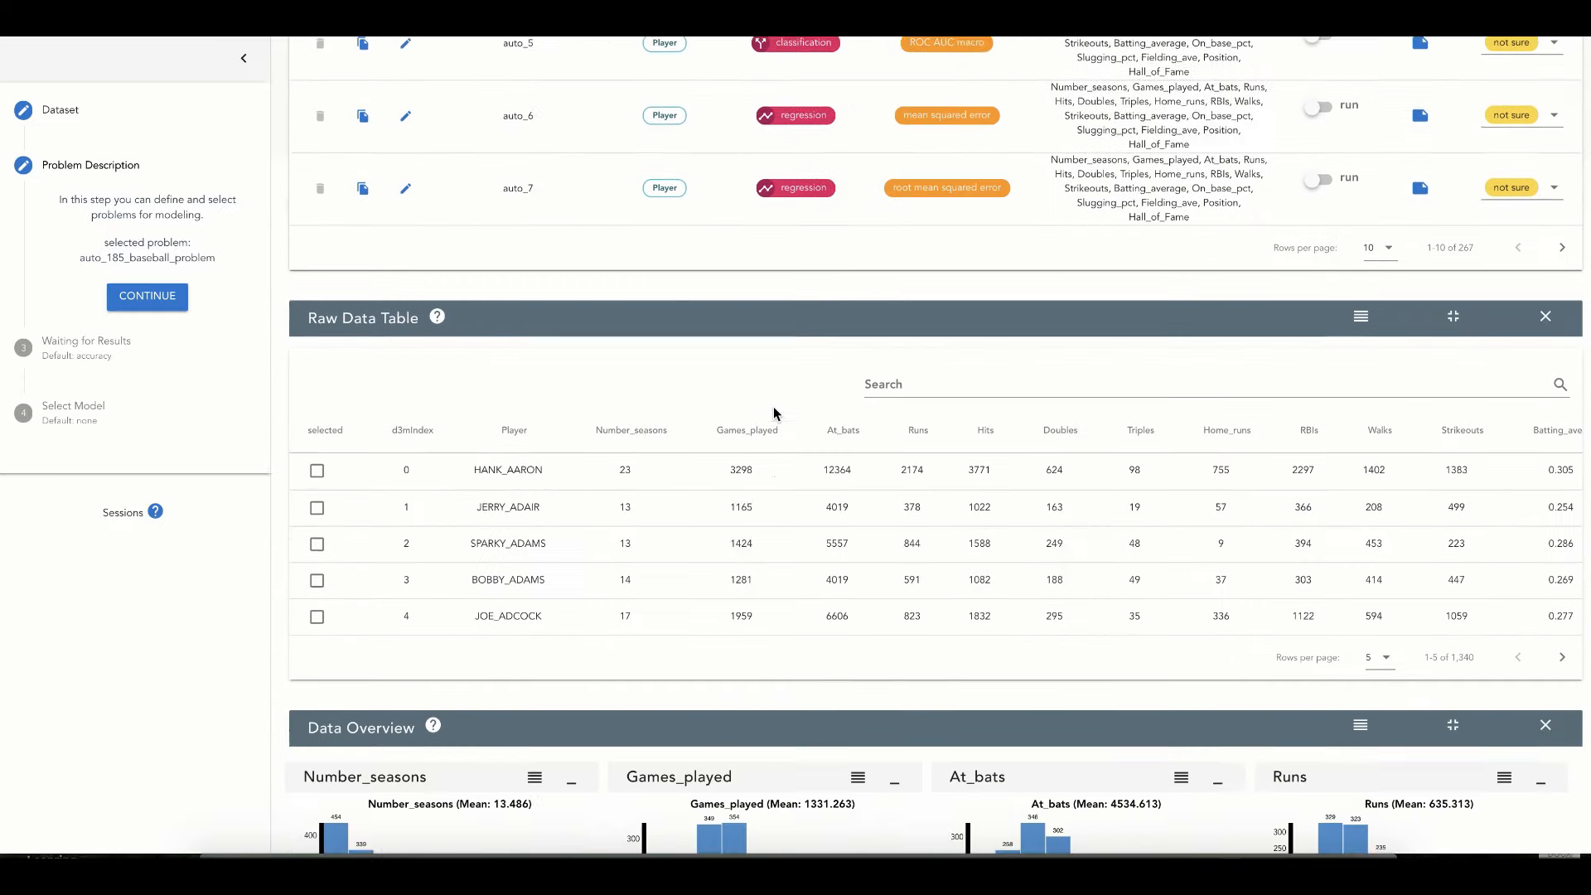
pyautogui.scroll(-8, 774, 412)
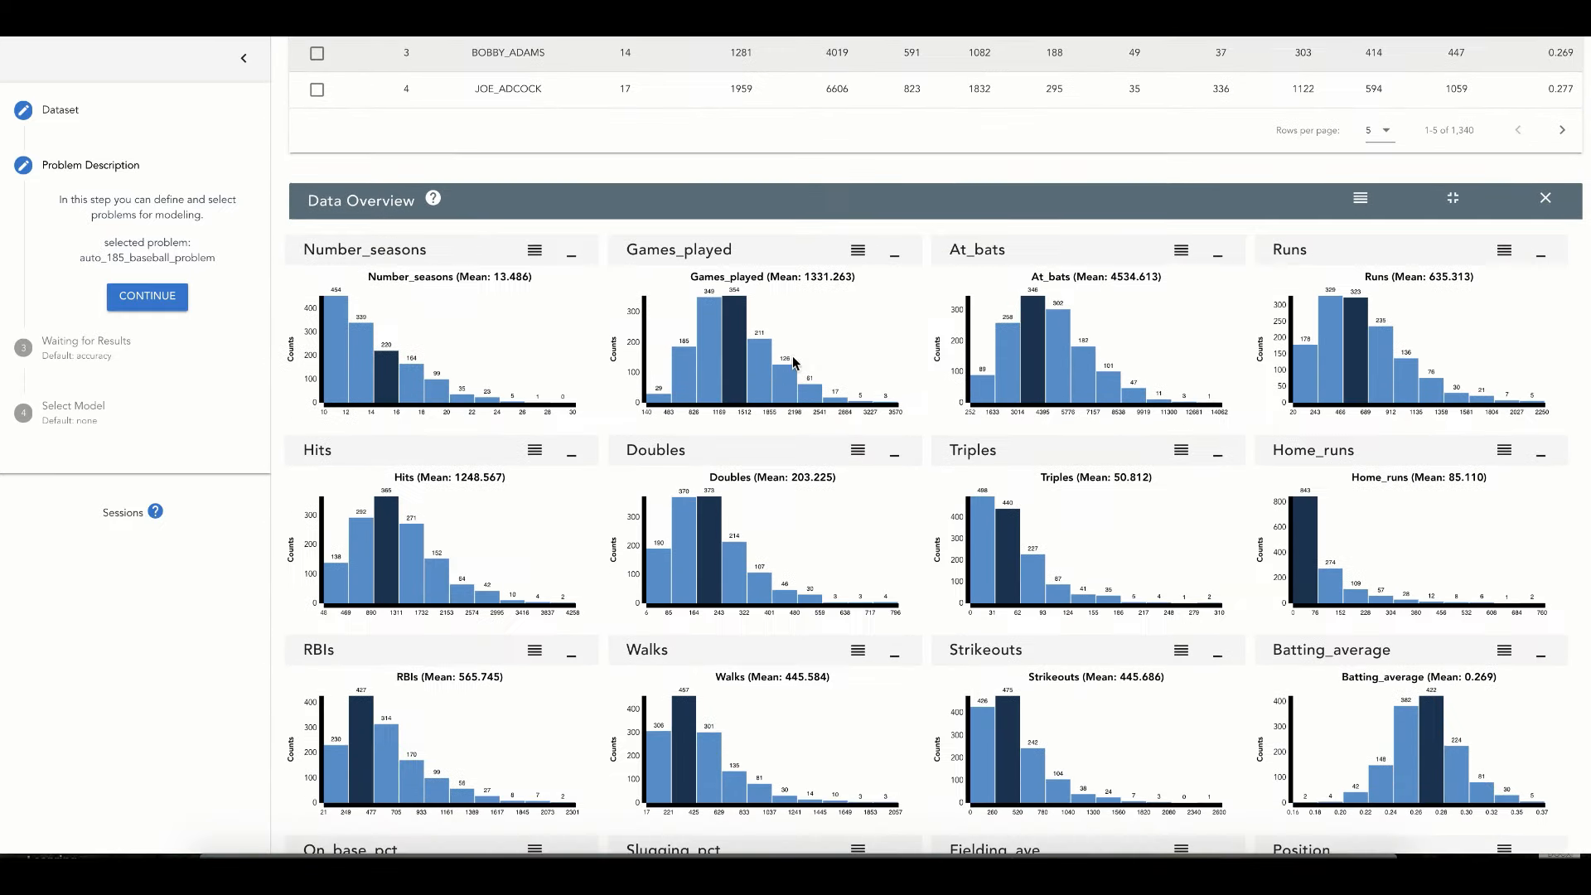
pyautogui.scroll(-2, 794, 561)
pyautogui.scroll(8, 794, 561)
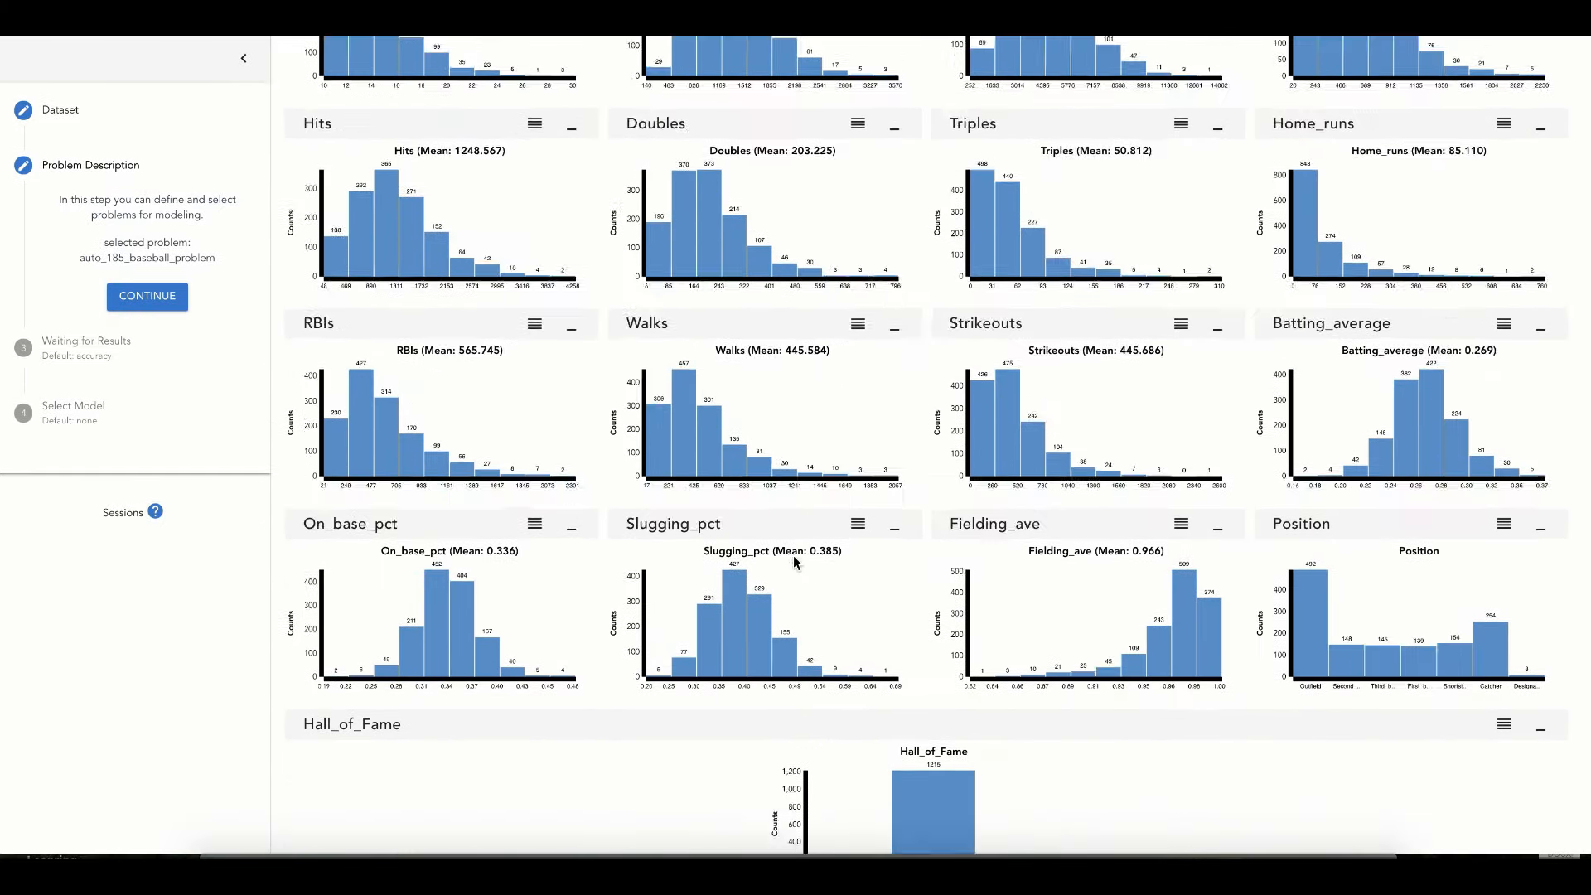
pyautogui.scroll(10, 793, 561)
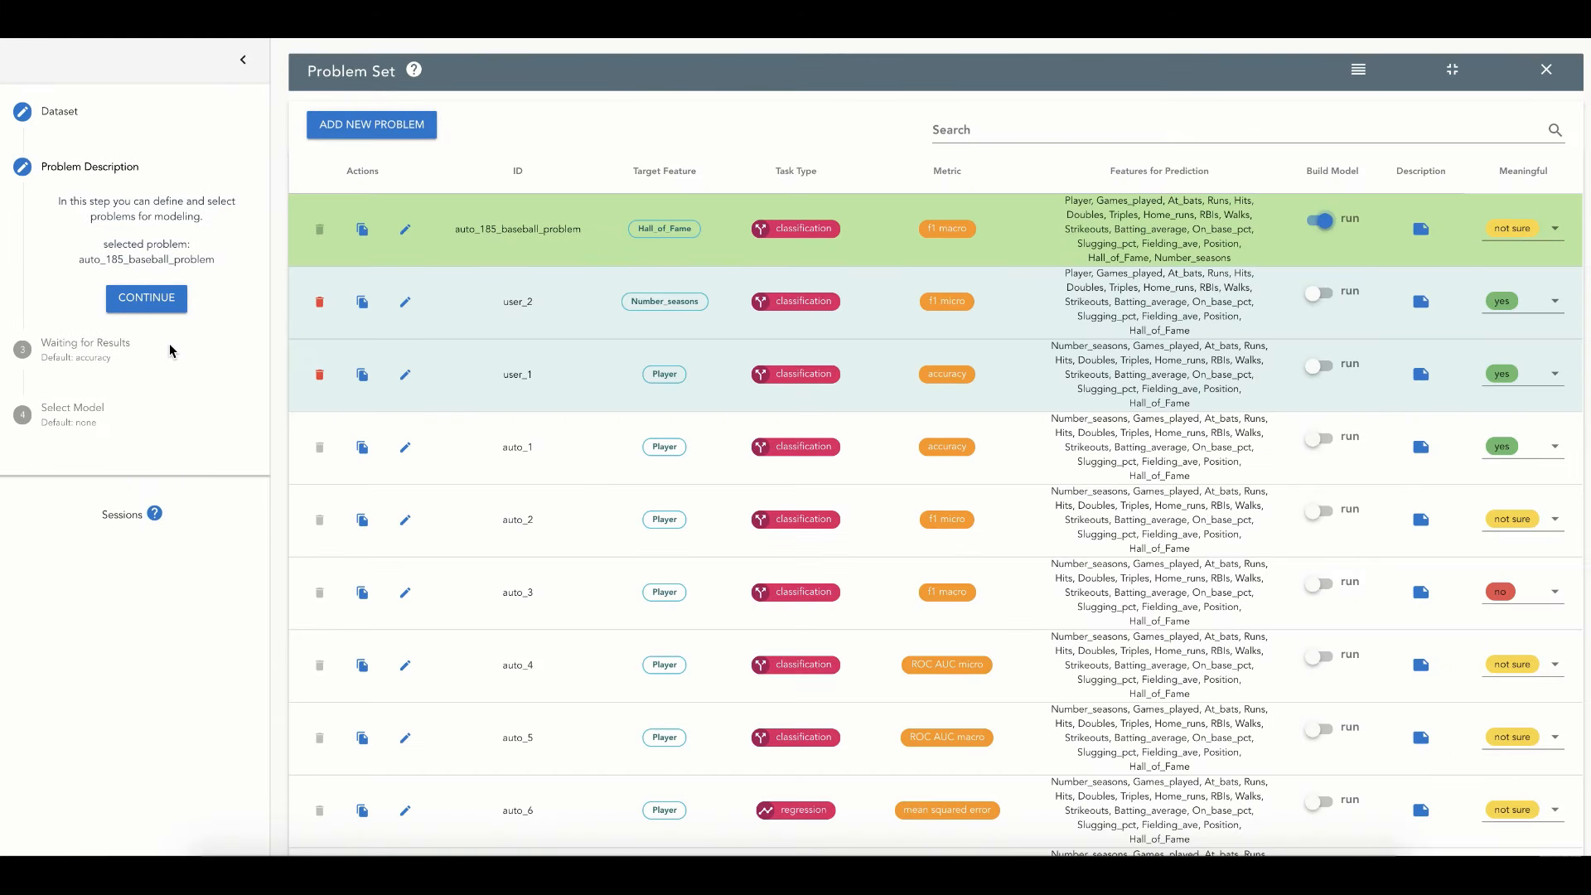
pyautogui.click(149, 300)
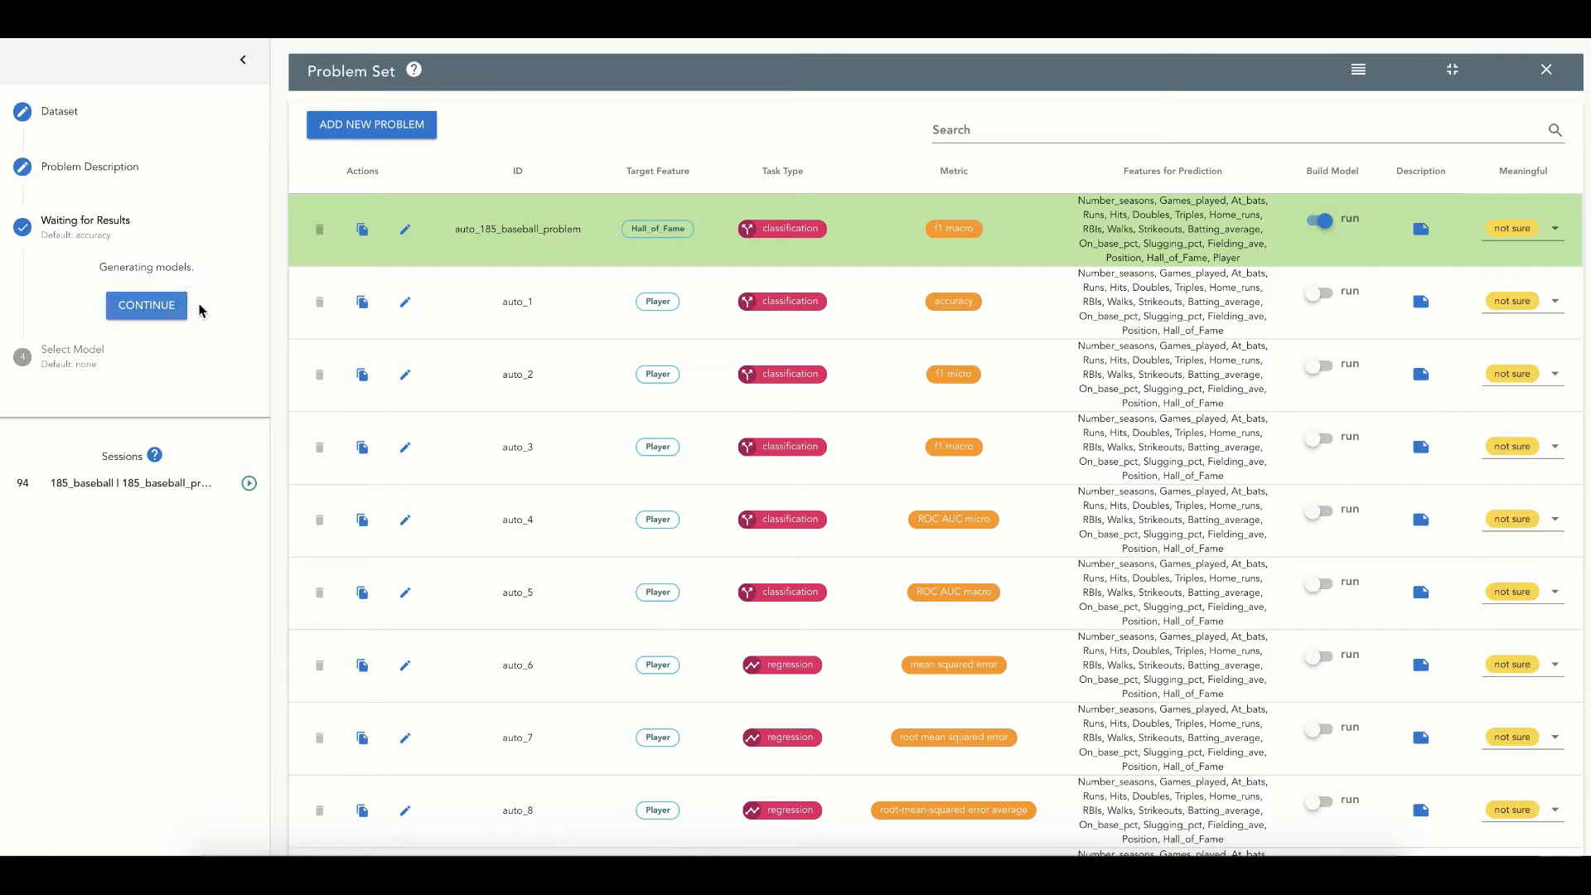
pyautogui.click(157, 313)
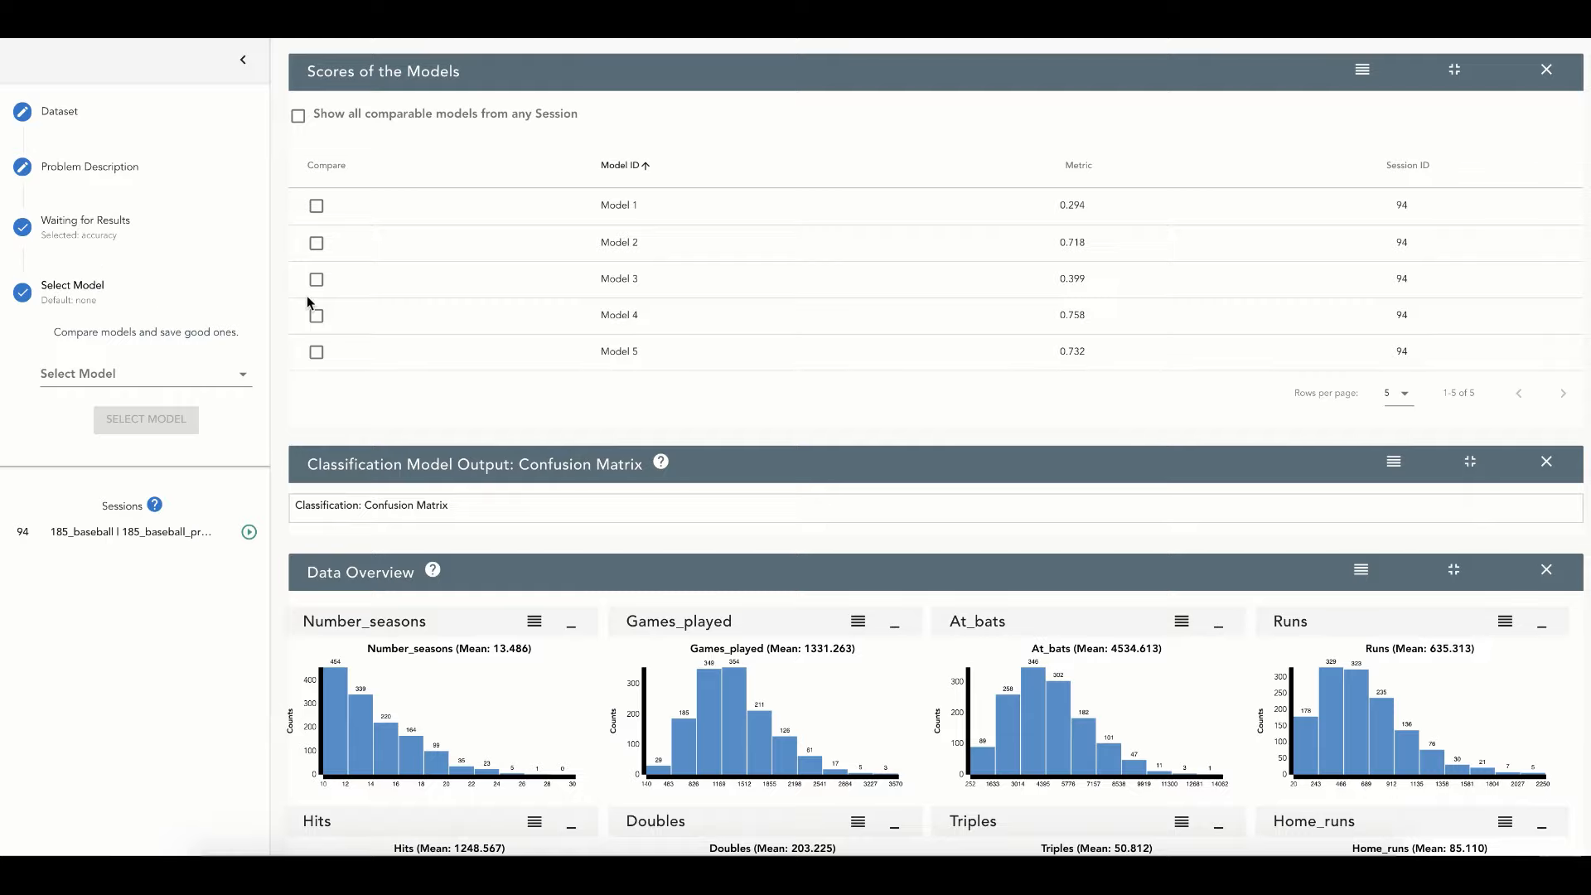
# Mark Model 2 and Model 3 for comparison in the Scores of the Models table
pyautogui.scroll(-1, 501, 321)
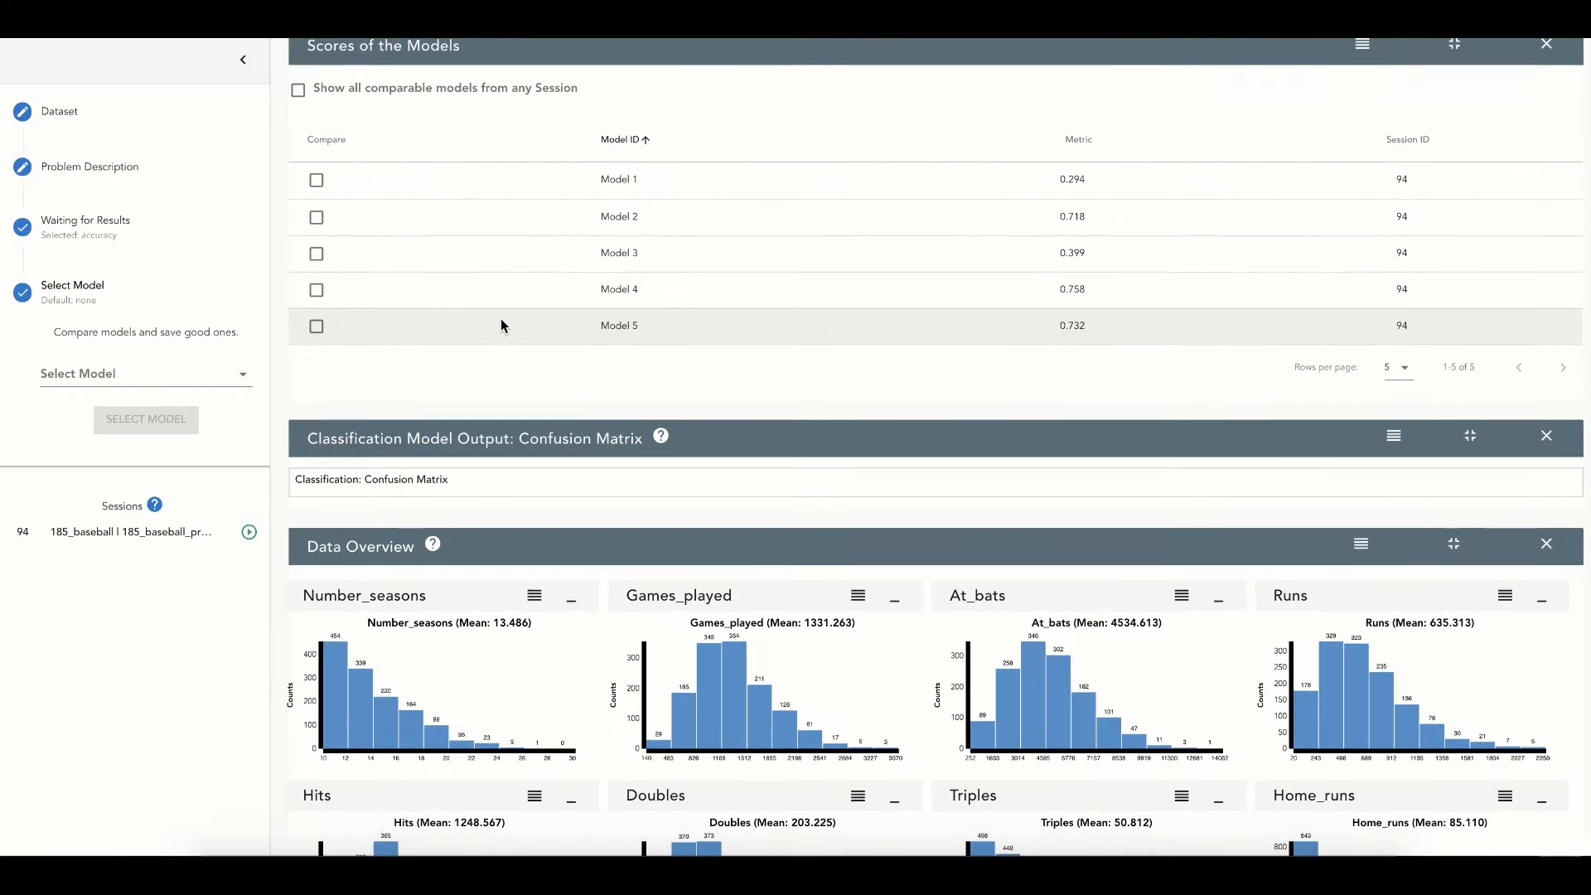
pyautogui.scroll(1, 501, 320)
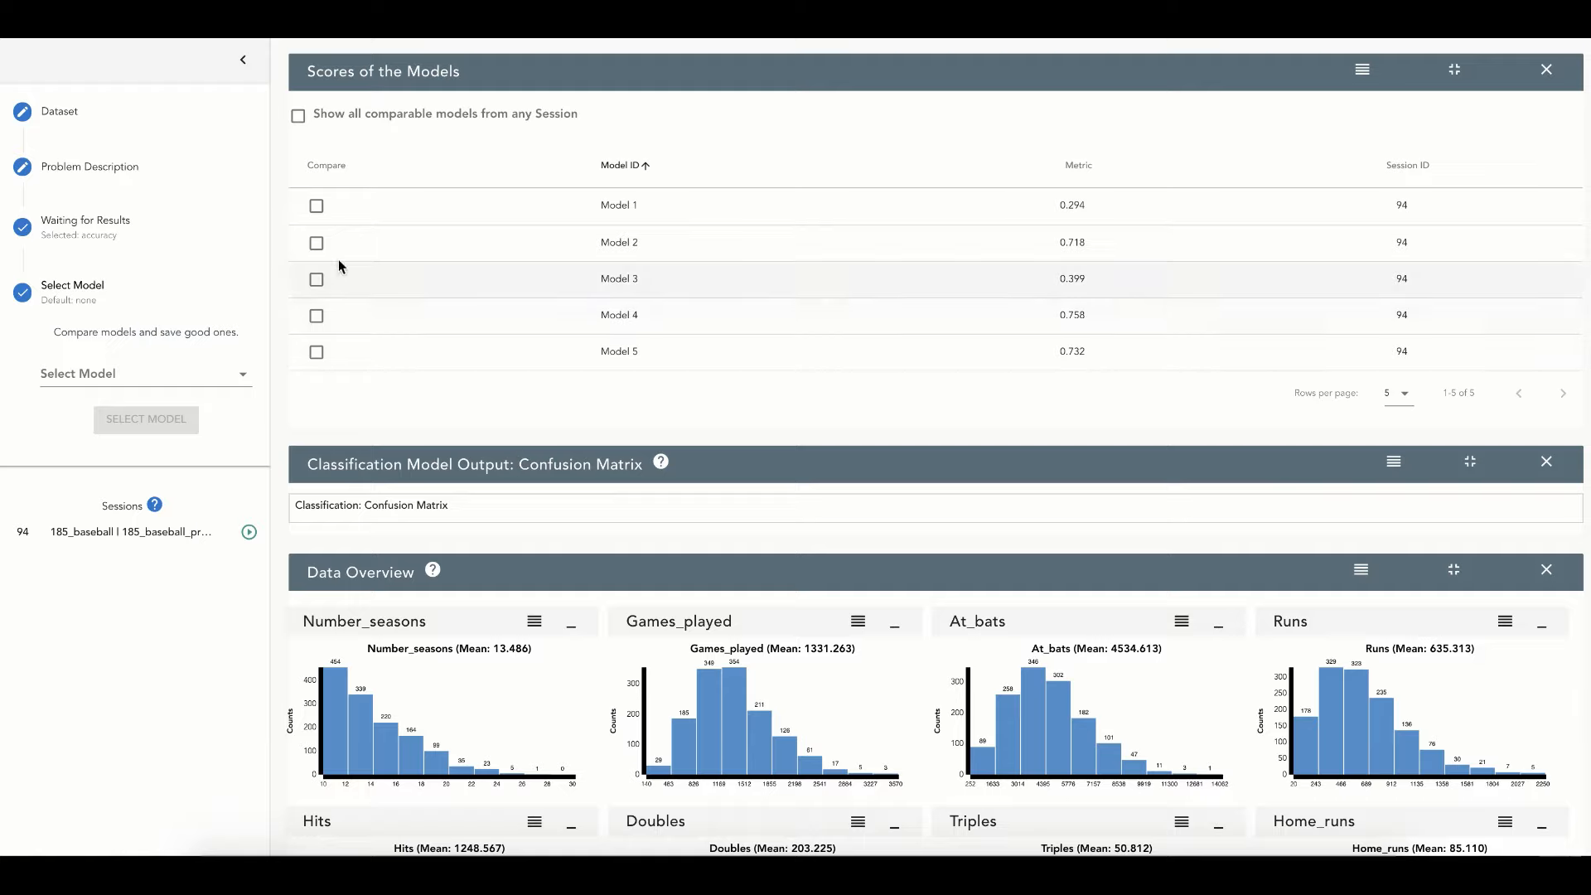
pyautogui.click(317, 245)
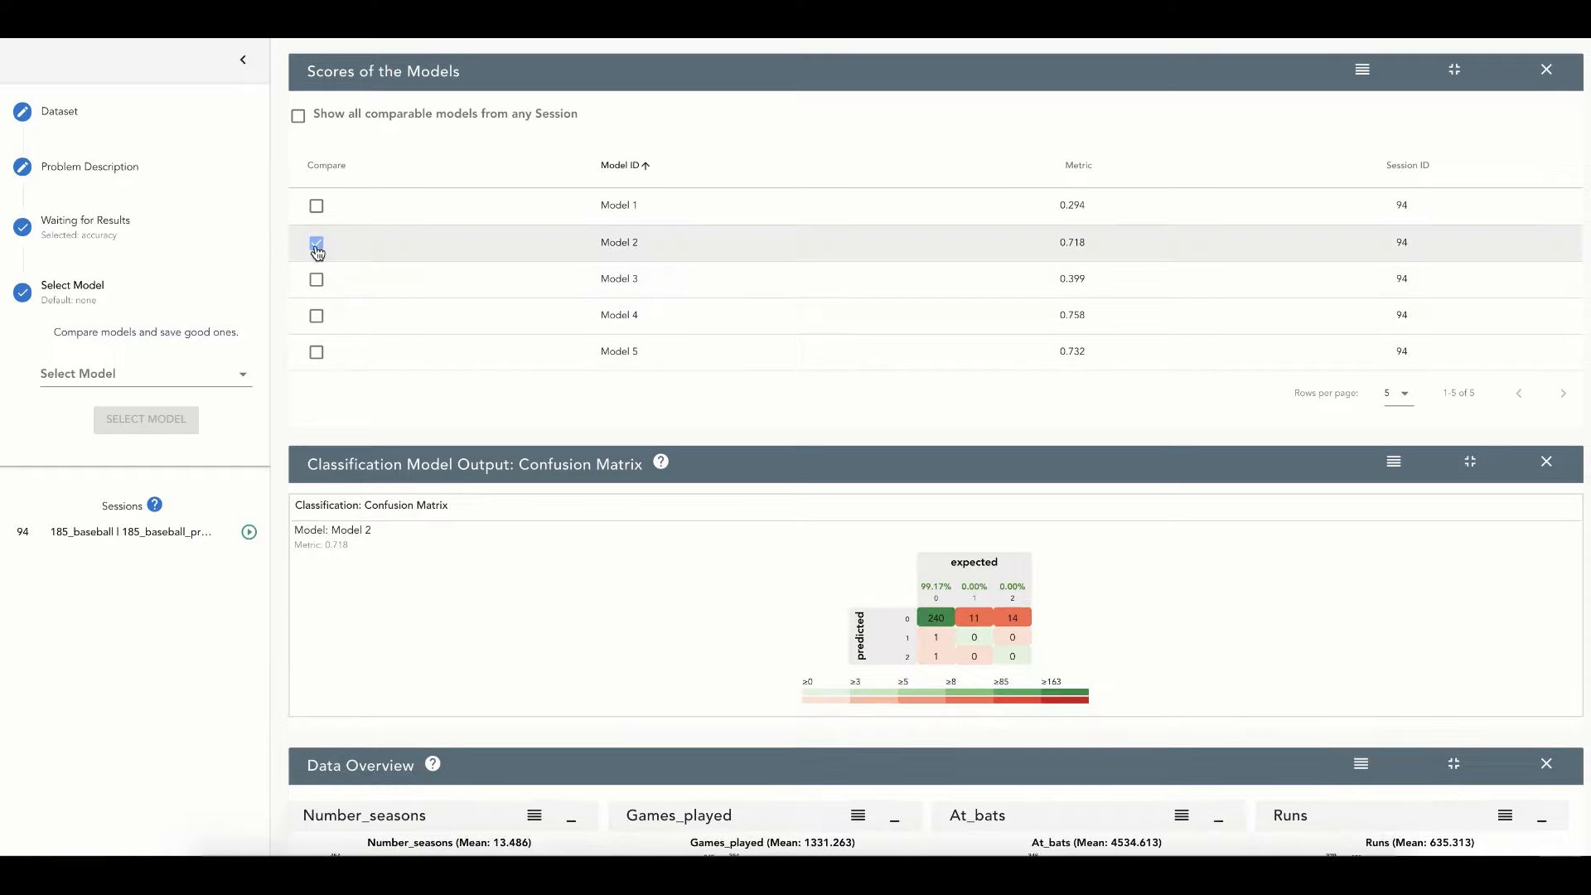
pyautogui.click(316, 280)
# Examine the confusion matrices of Model 2 and Model 3 and read the Confusion Matrix help text
pyautogui.scroll(-3, 643, 494)
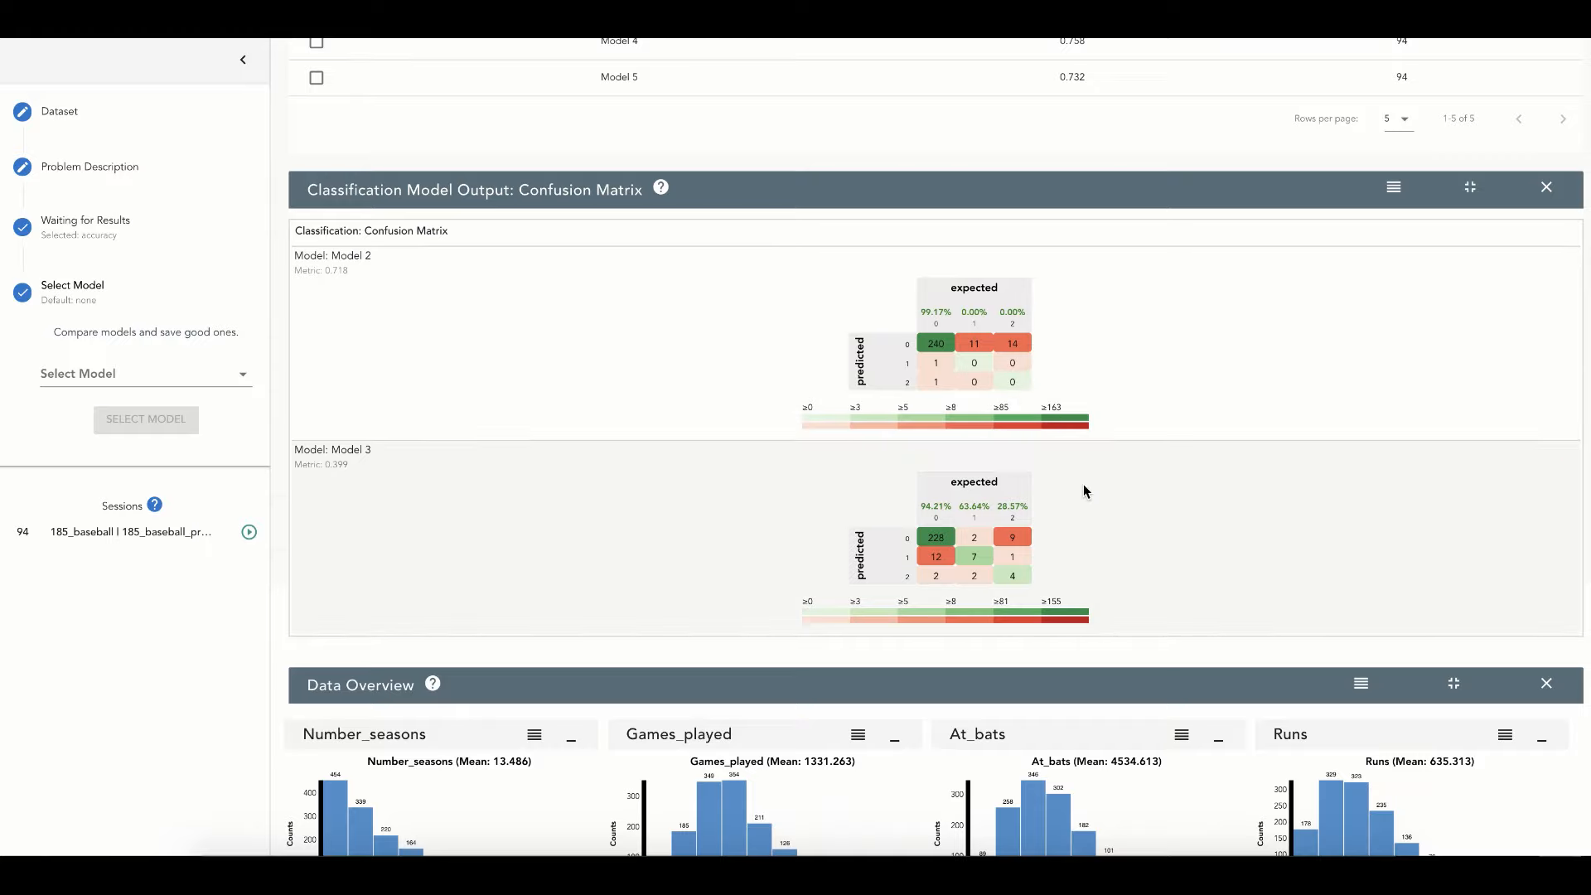
pyautogui.scroll(-1, 1083, 483)
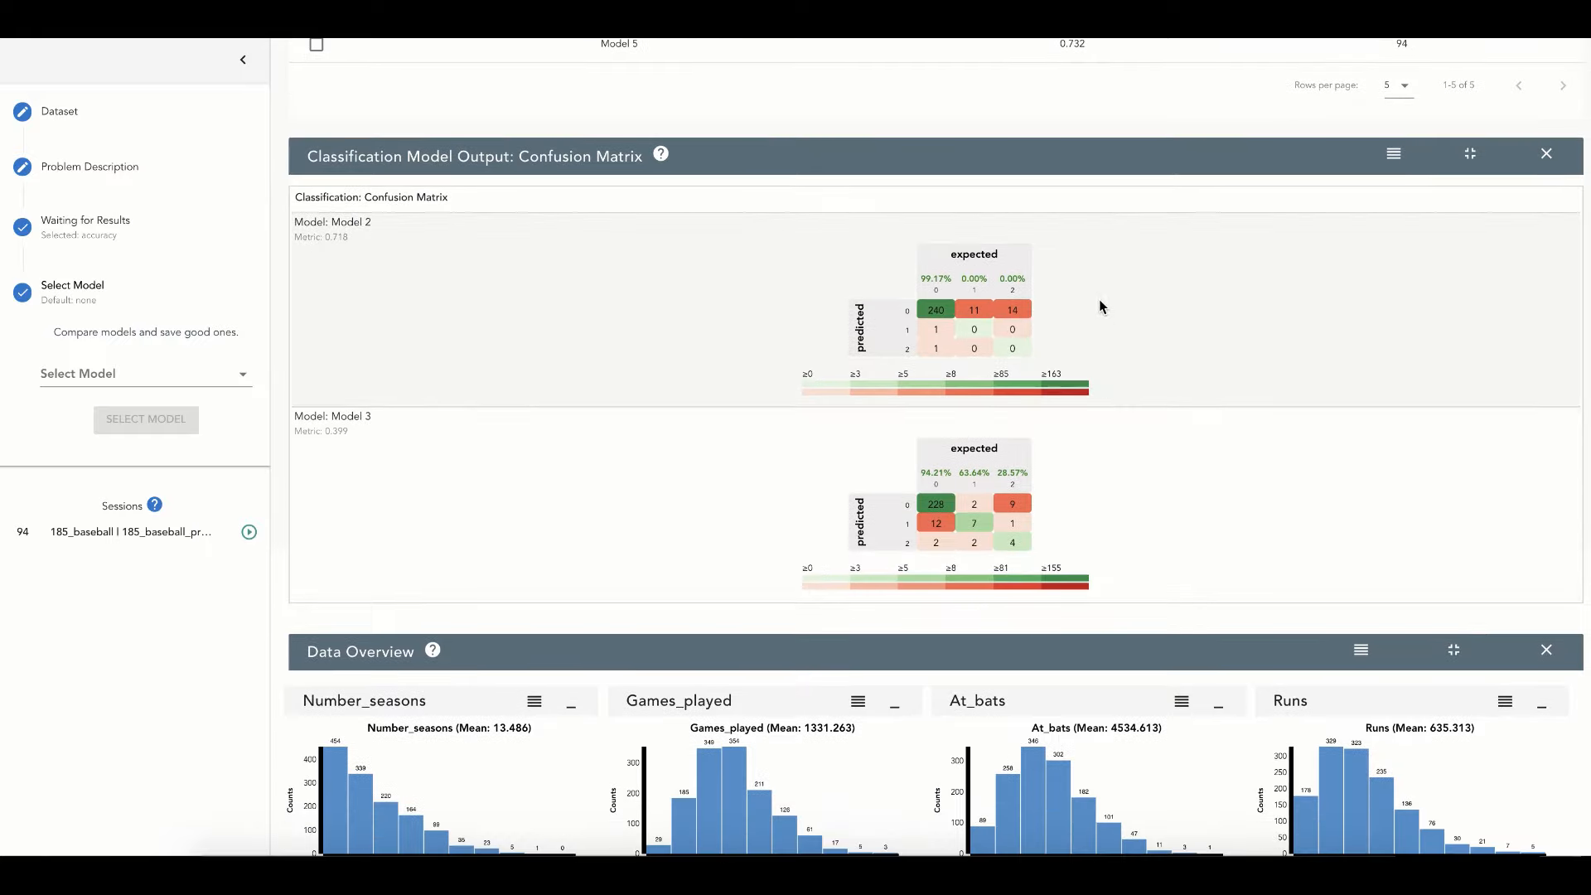
pyautogui.scroll(-1, 1099, 308)
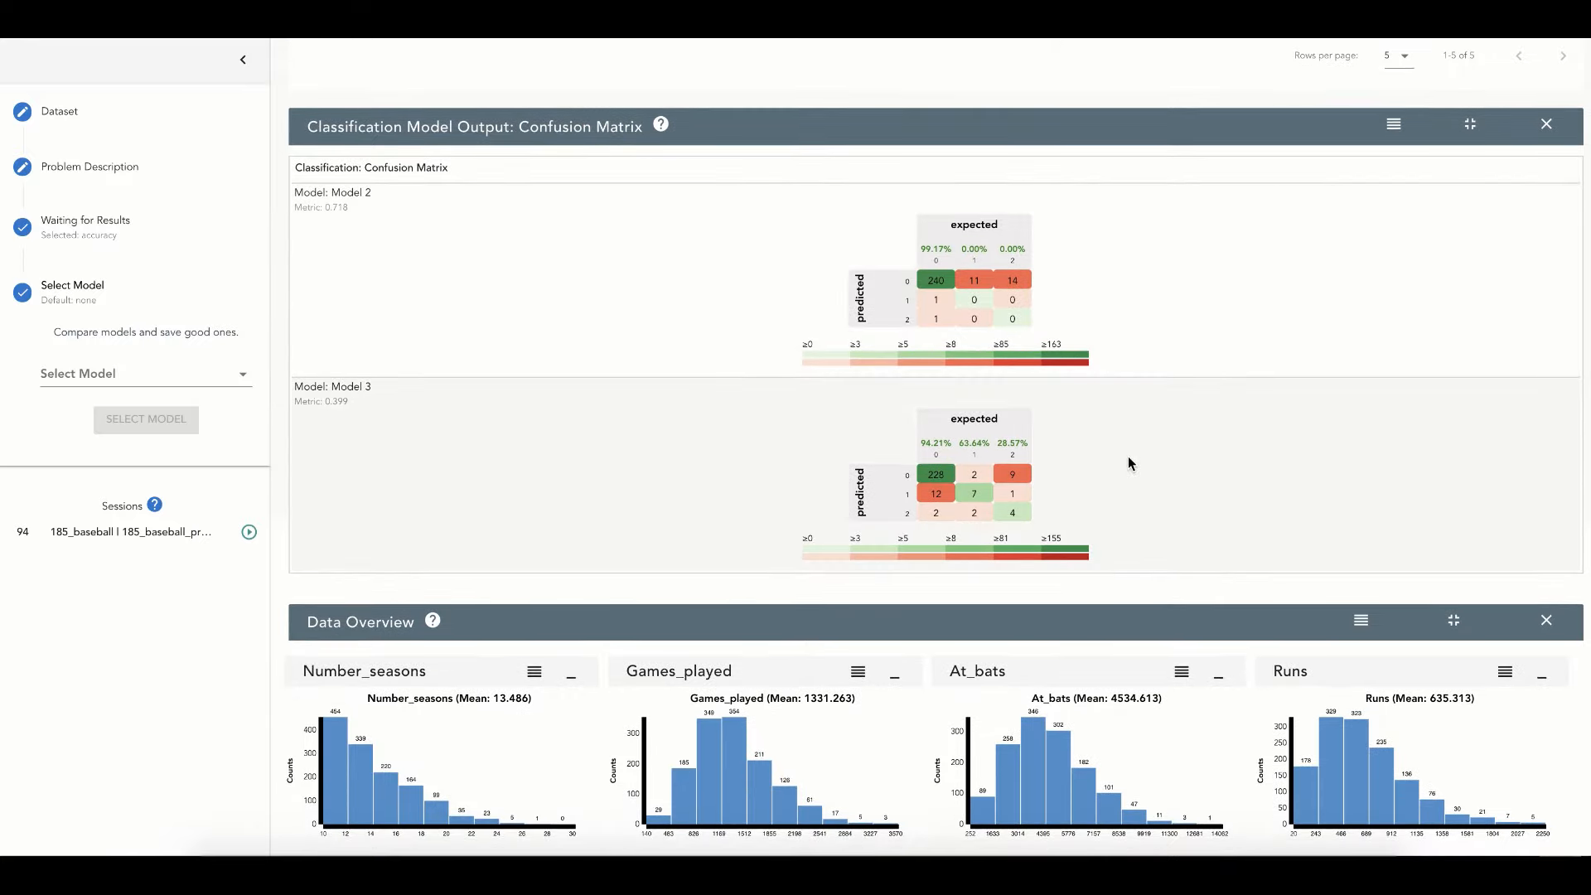
pyautogui.scroll(-1, 1129, 459)
pyautogui.scroll(-1, 1129, 459)
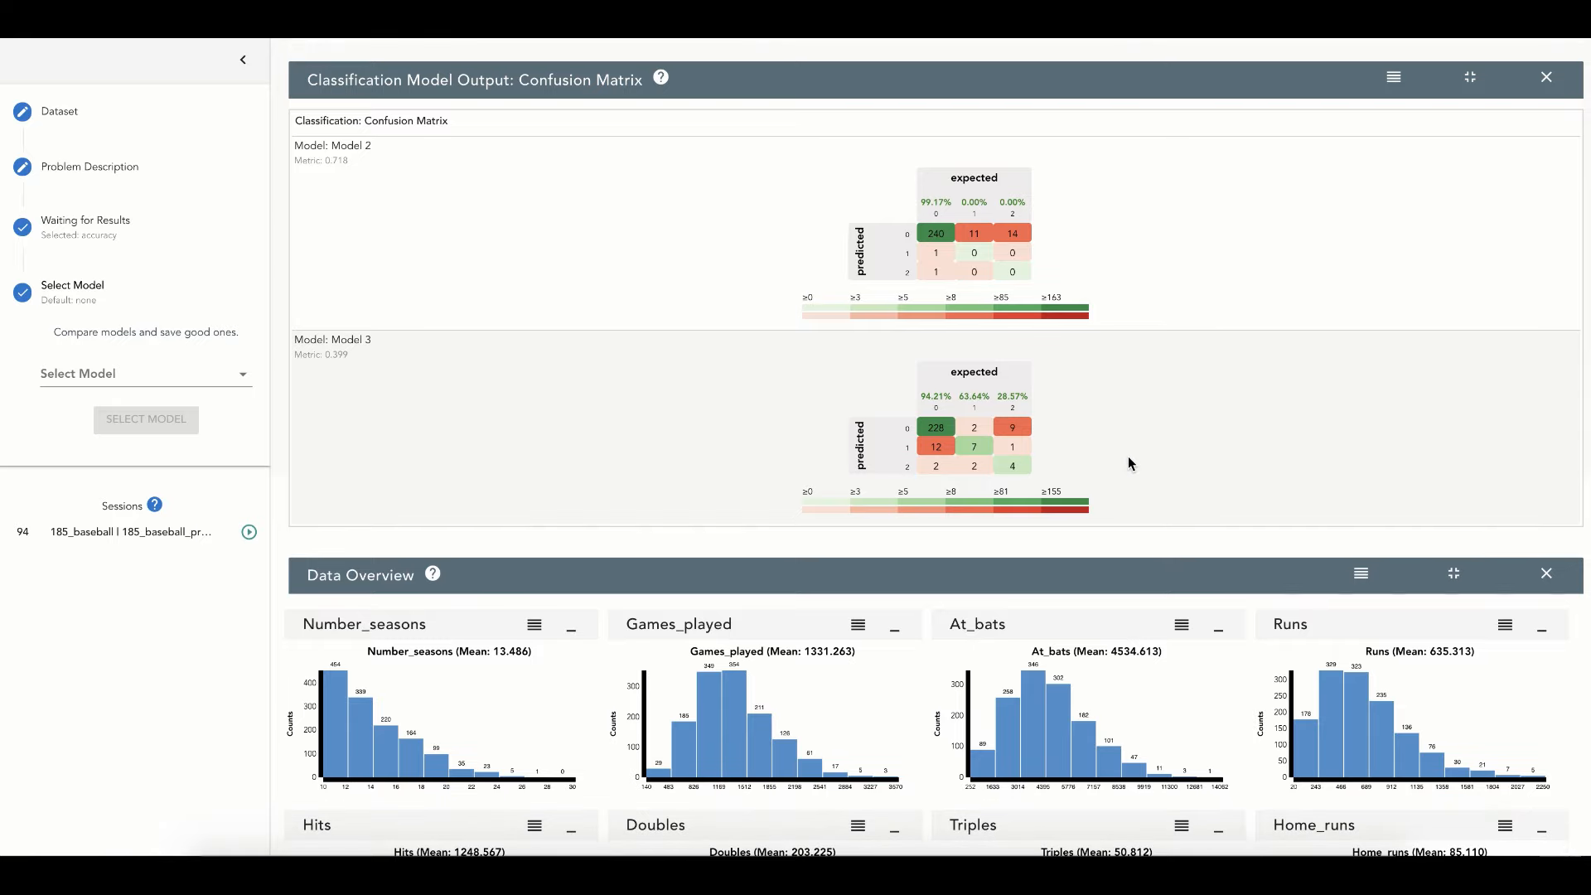
pyautogui.scroll(1, 1127, 463)
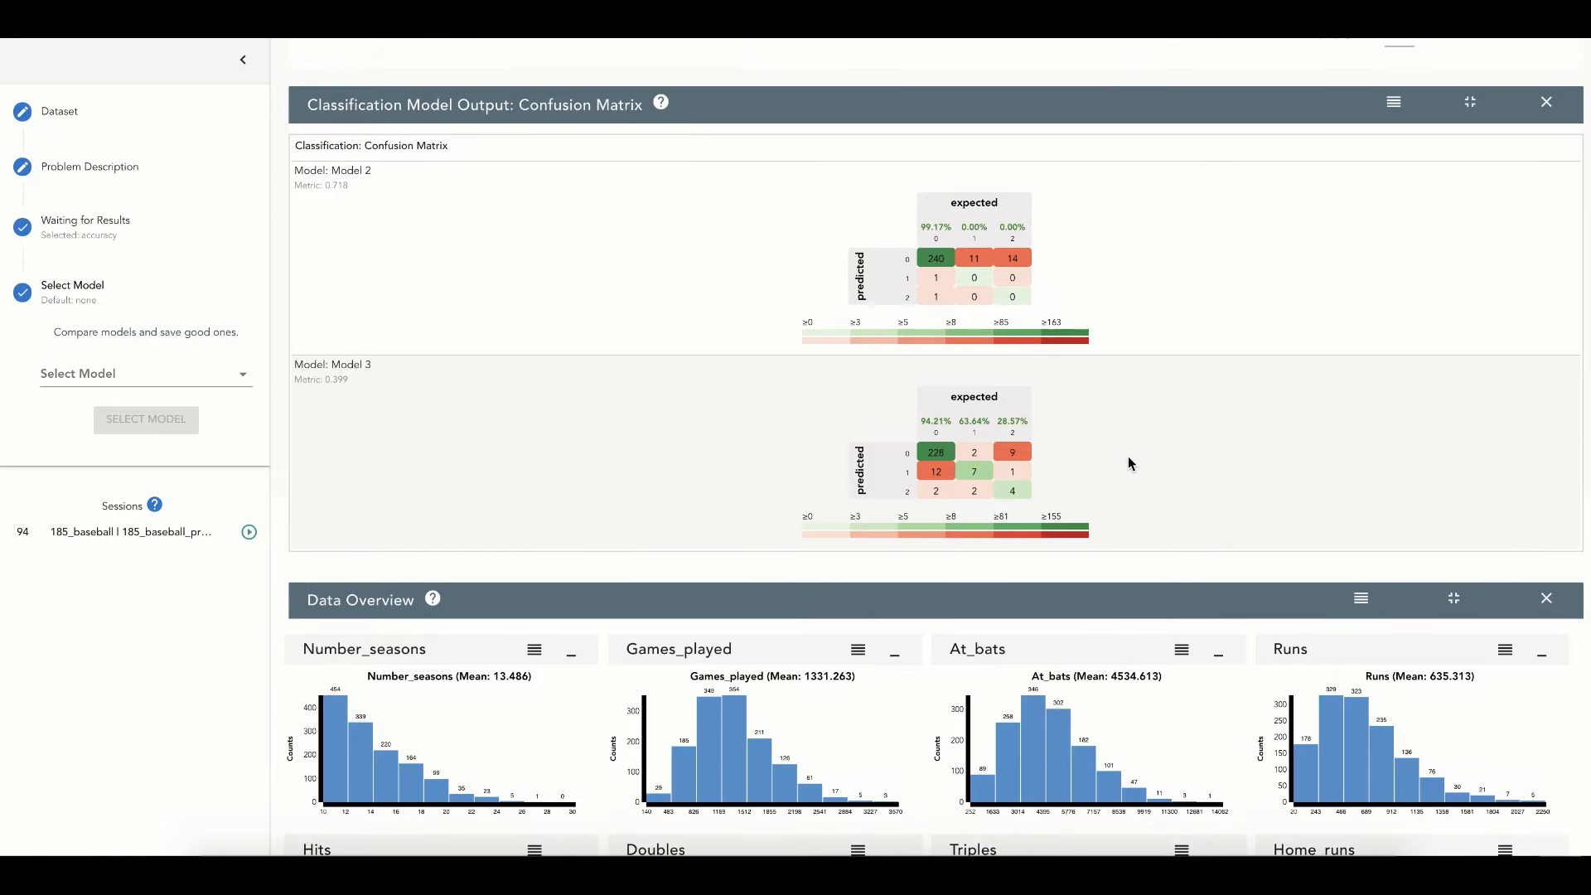
pyautogui.click(662, 105)
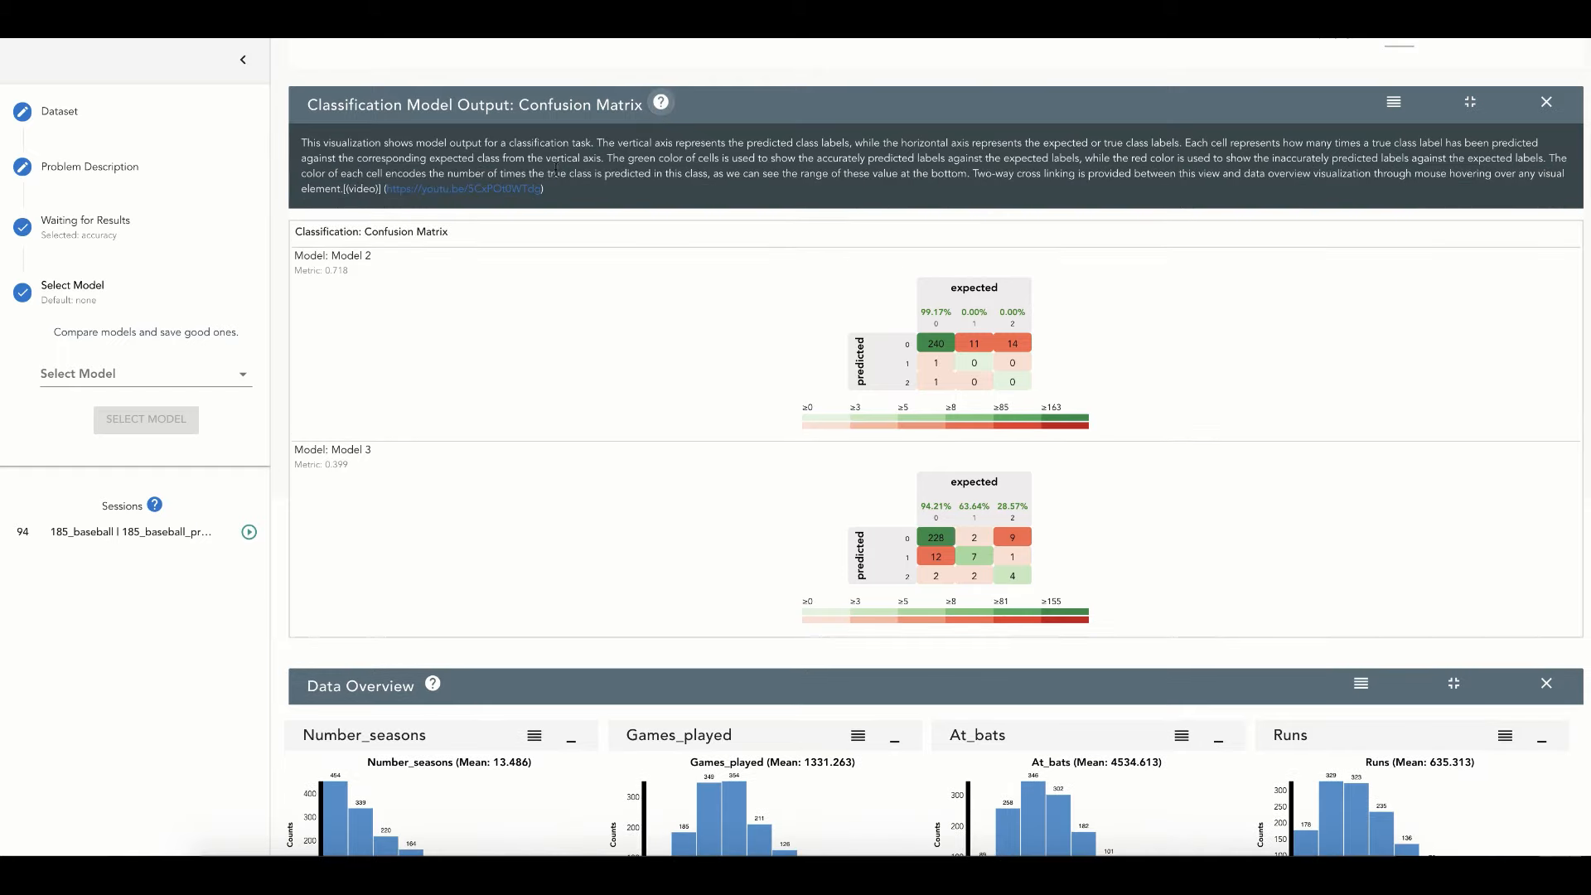
pyautogui.click(660, 107)
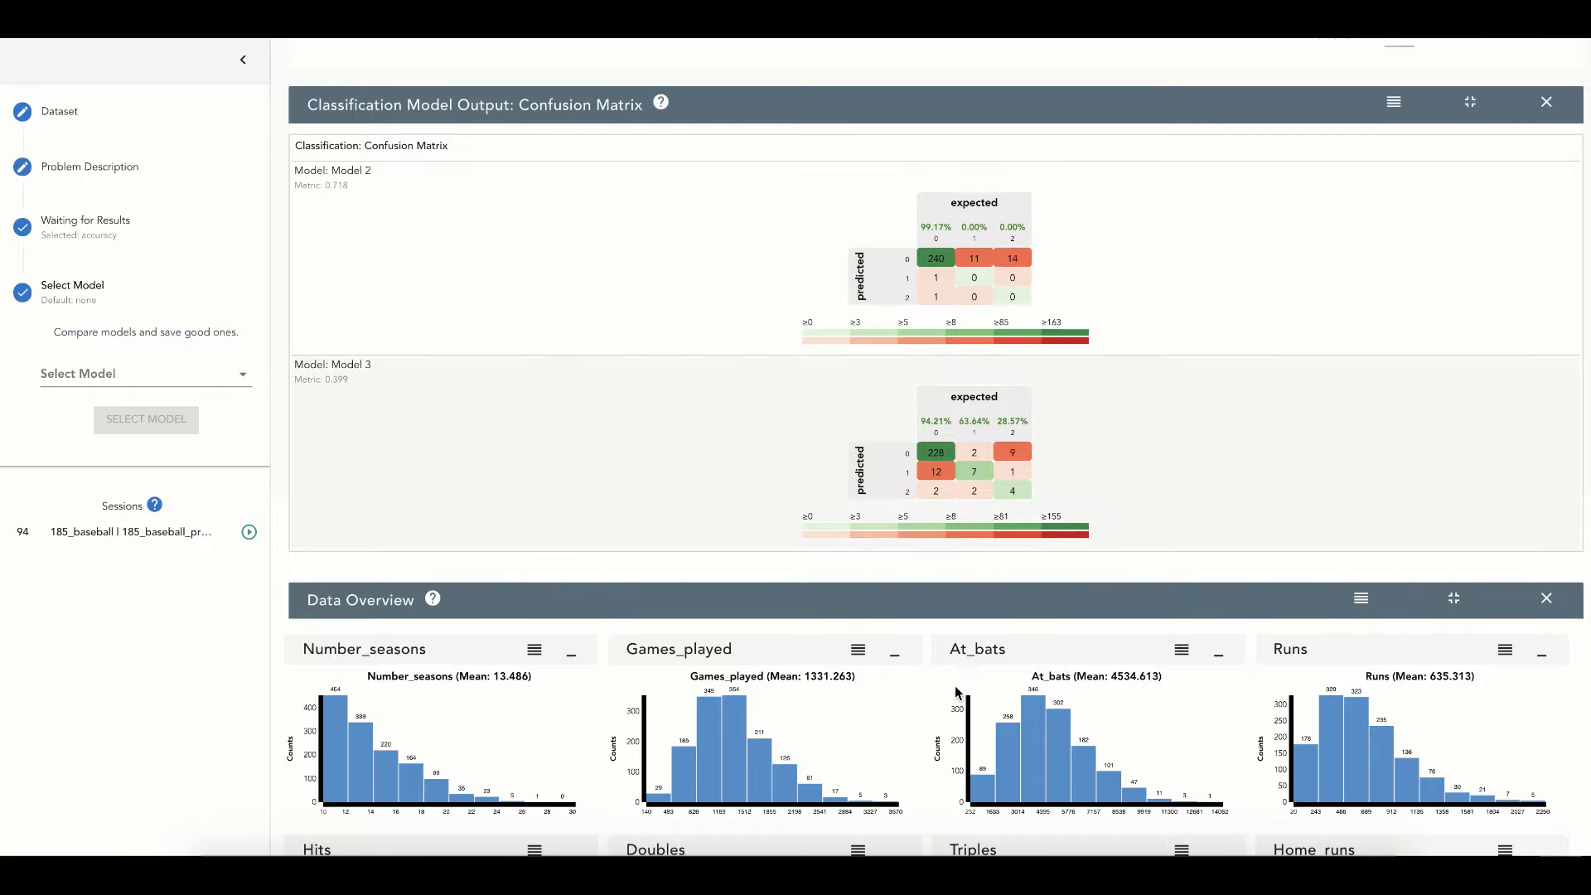
# Inspect the Hall_of_Fame histogram in the Data Overview and open the list of additional views below it
pyautogui.scroll(-1, 962, 693)
pyautogui.scroll(-10, 961, 693)
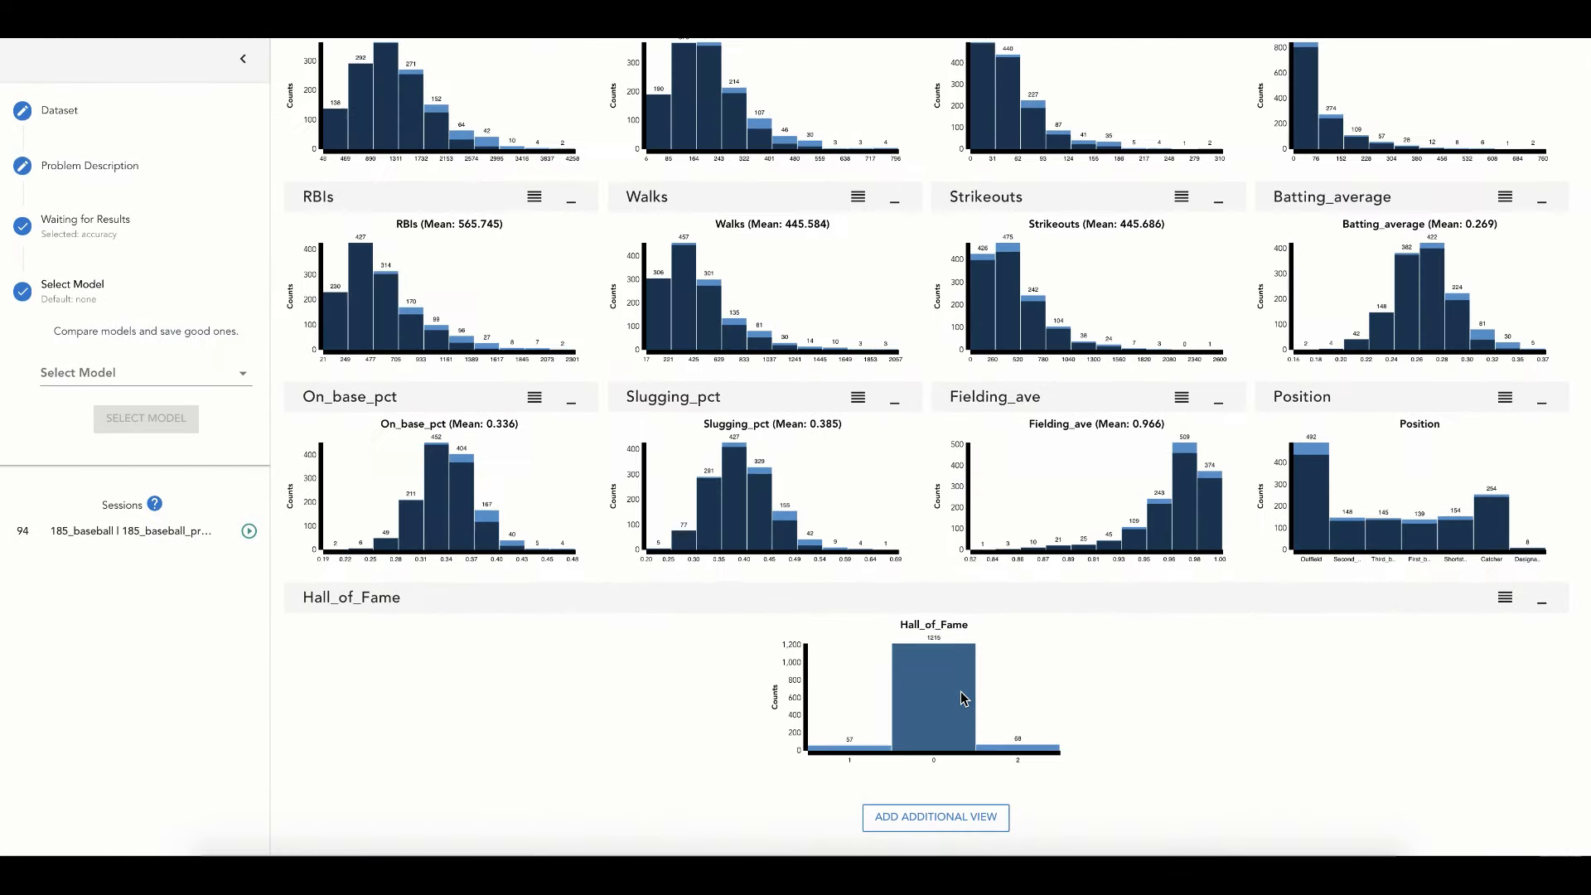
pyautogui.click(960, 816)
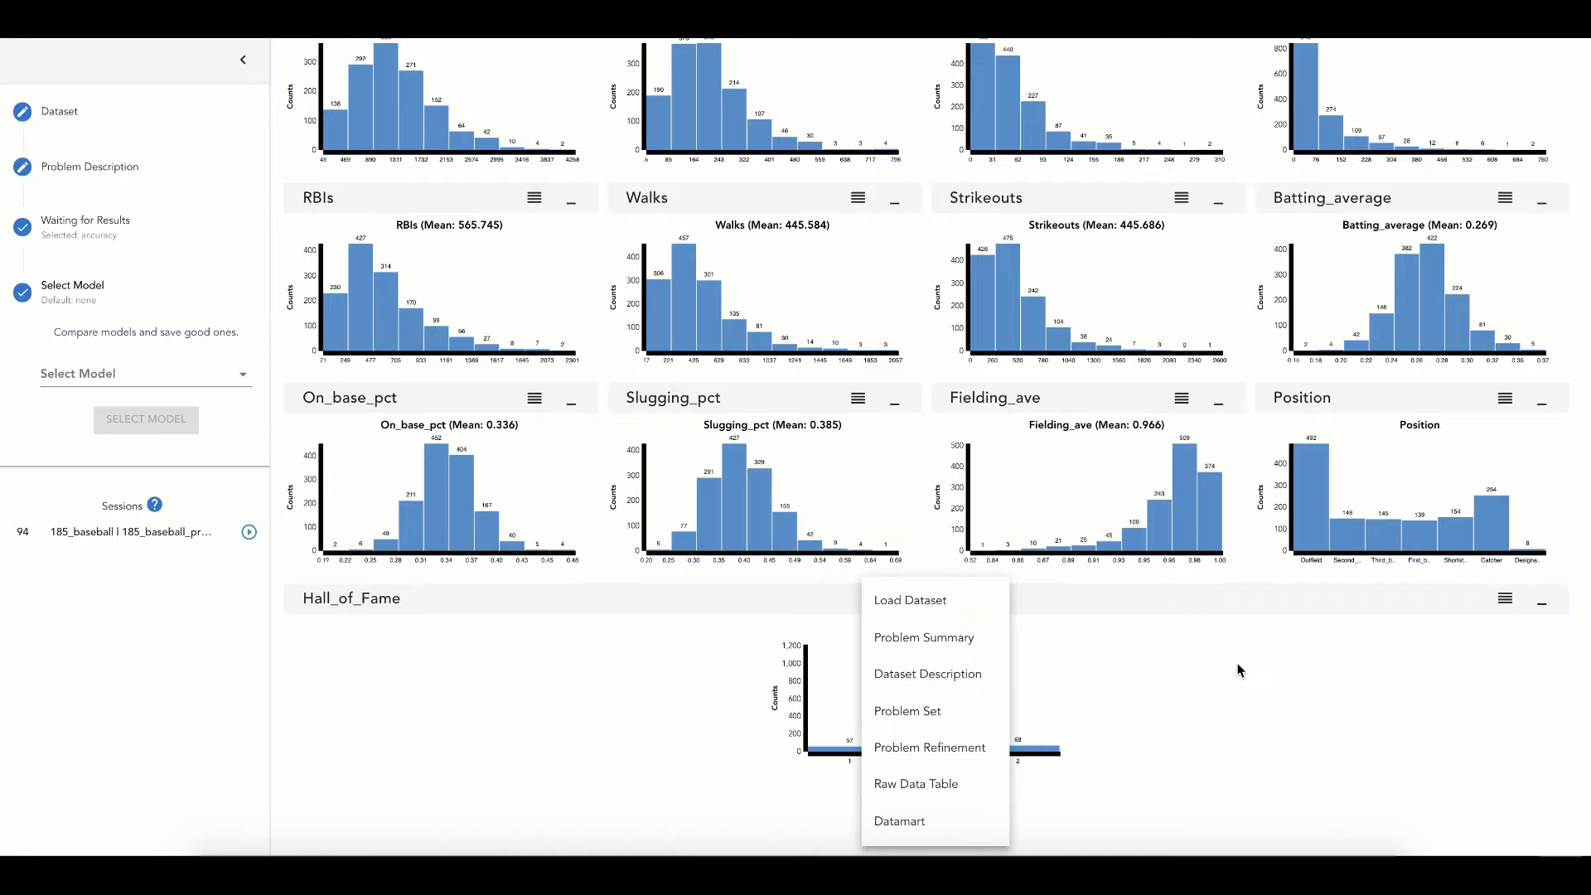
# Return to the Problem Description step and filter the Problem Set for "hall"
pyautogui.scroll(7, 1240, 667)
pyautogui.scroll(3, 1241, 670)
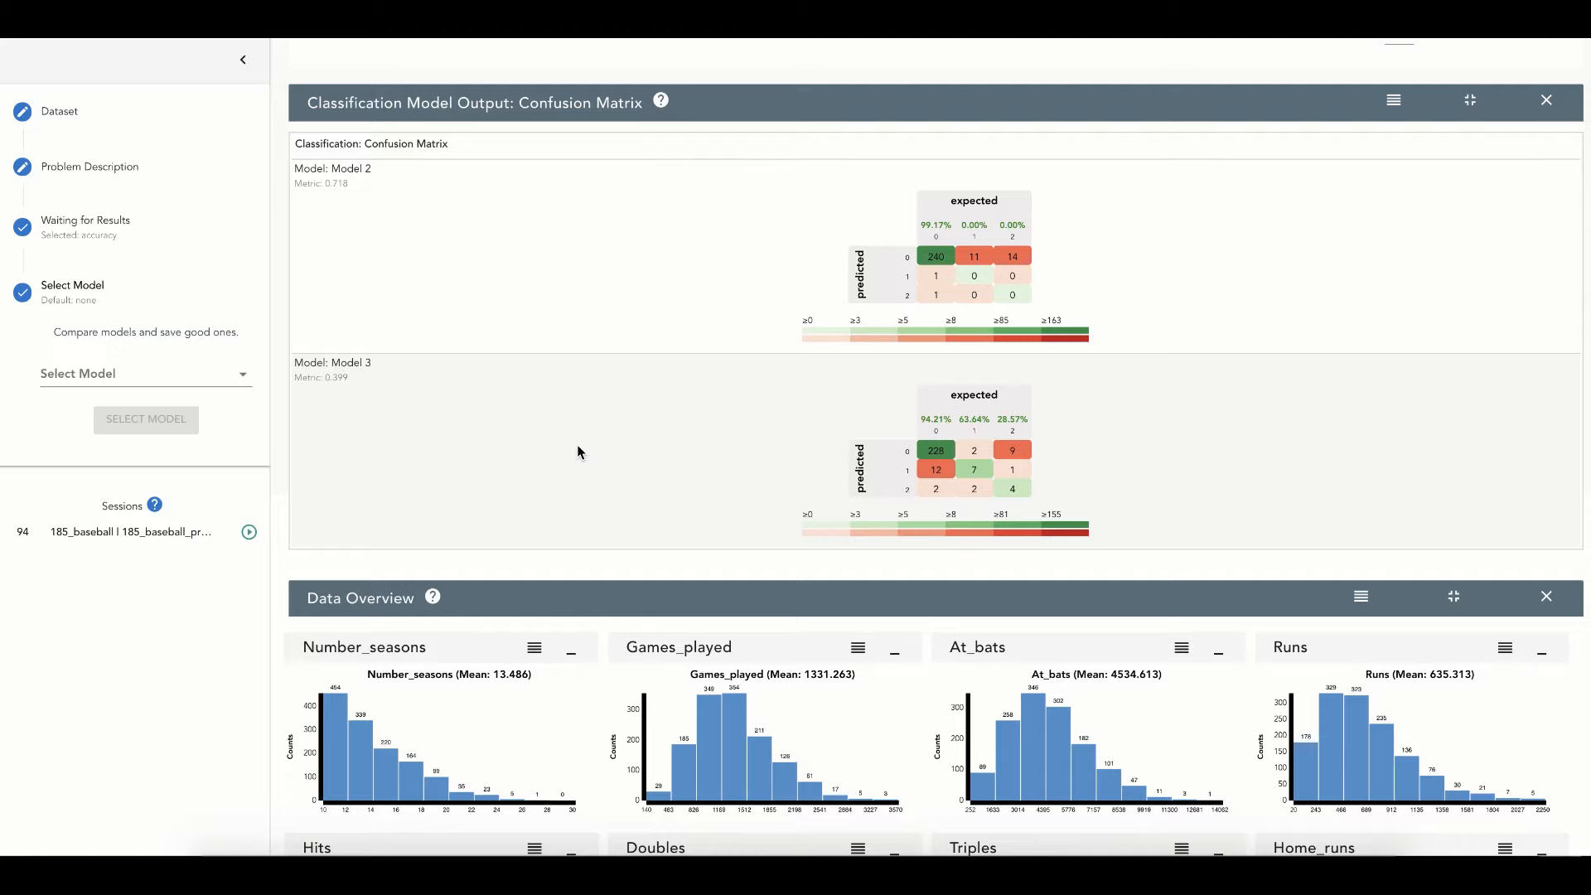
pyautogui.scroll(1, 579, 451)
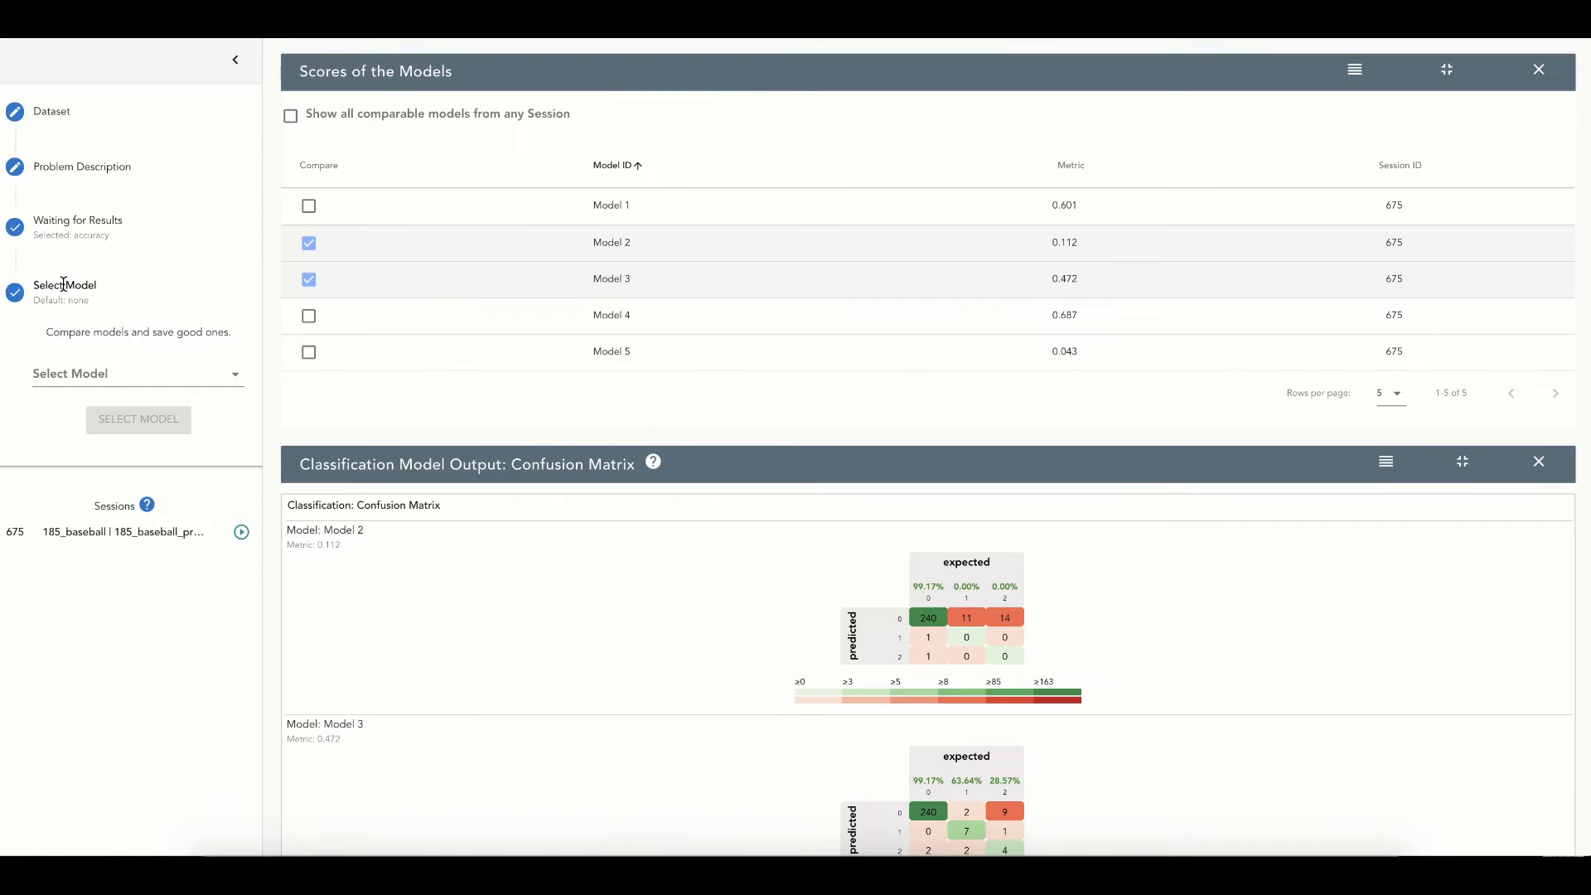
pyautogui.click(53, 171)
pyautogui.click(993, 146)
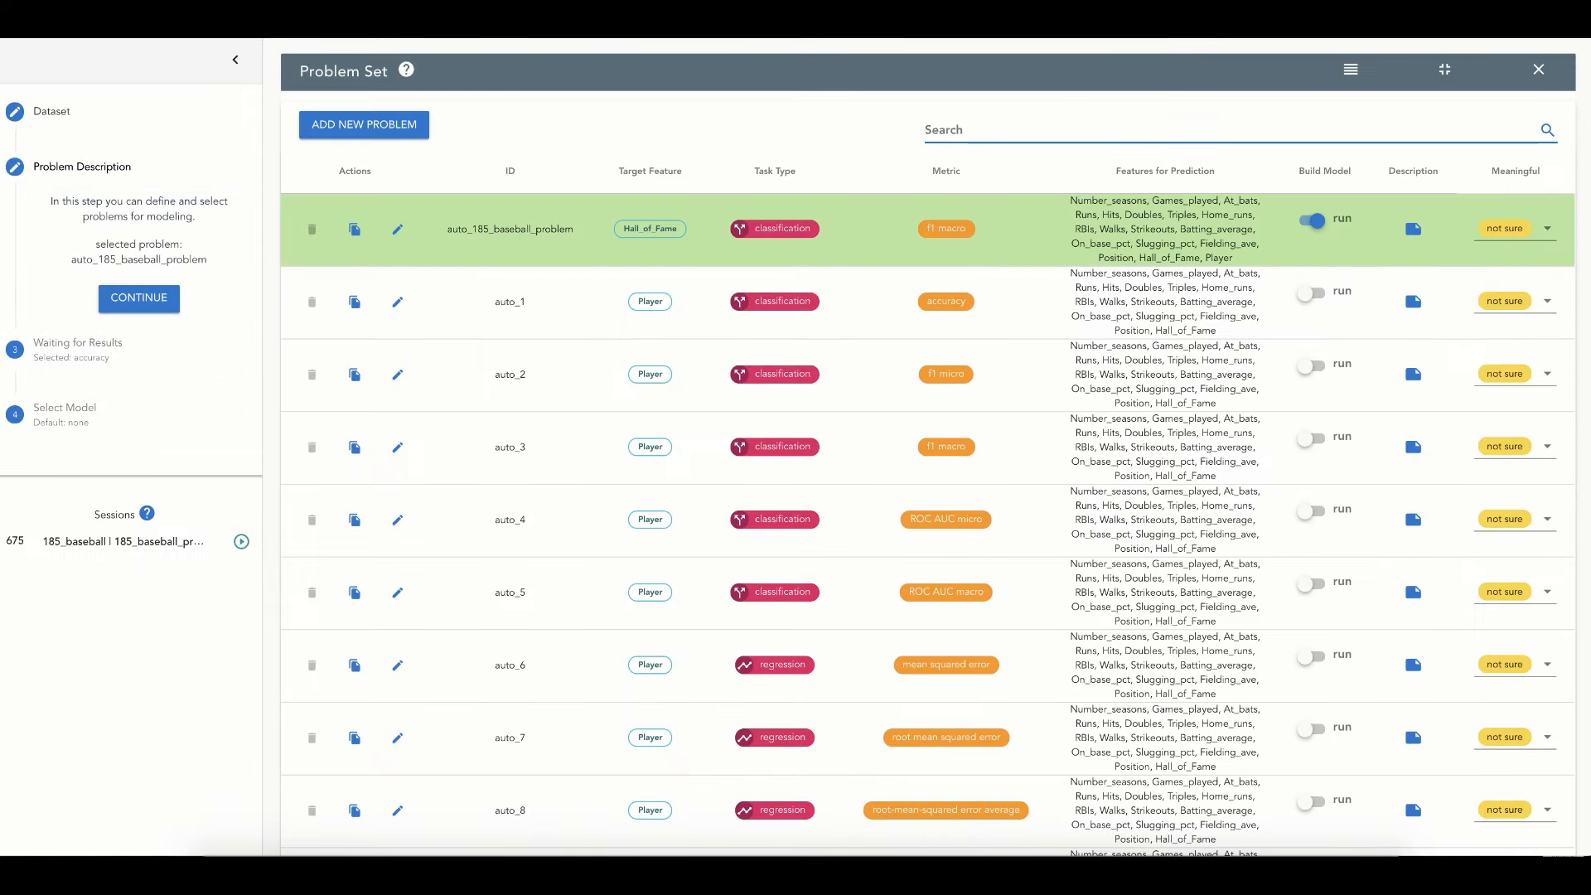
pyautogui.write('hall')
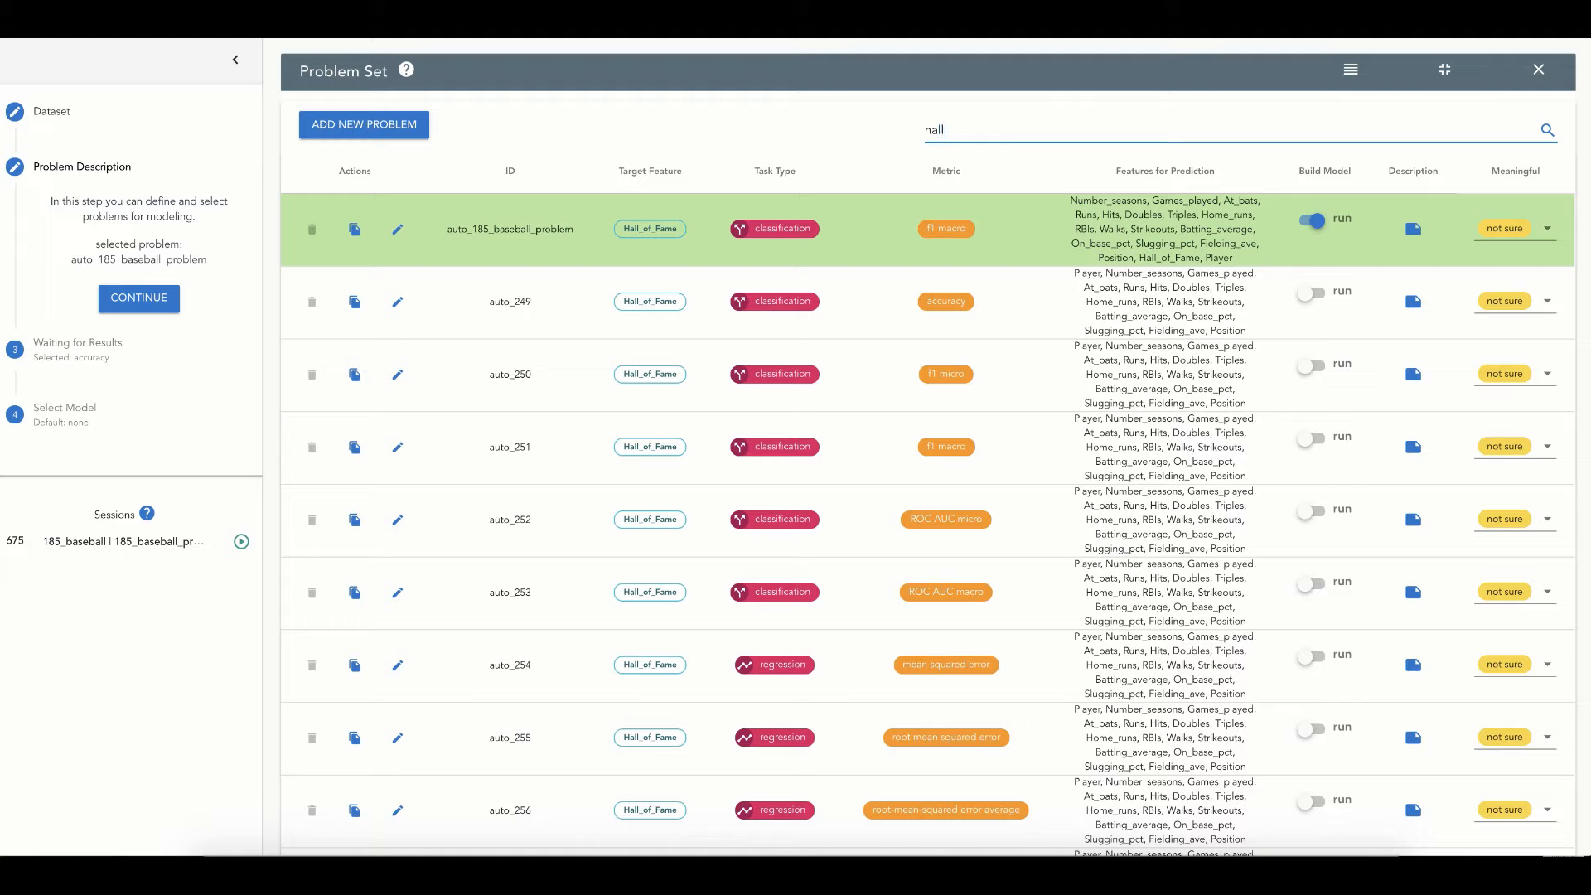
# Set auto_249 as the problem to run, generate its models and continue to the Select Model step
pyautogui.click(1313, 293)
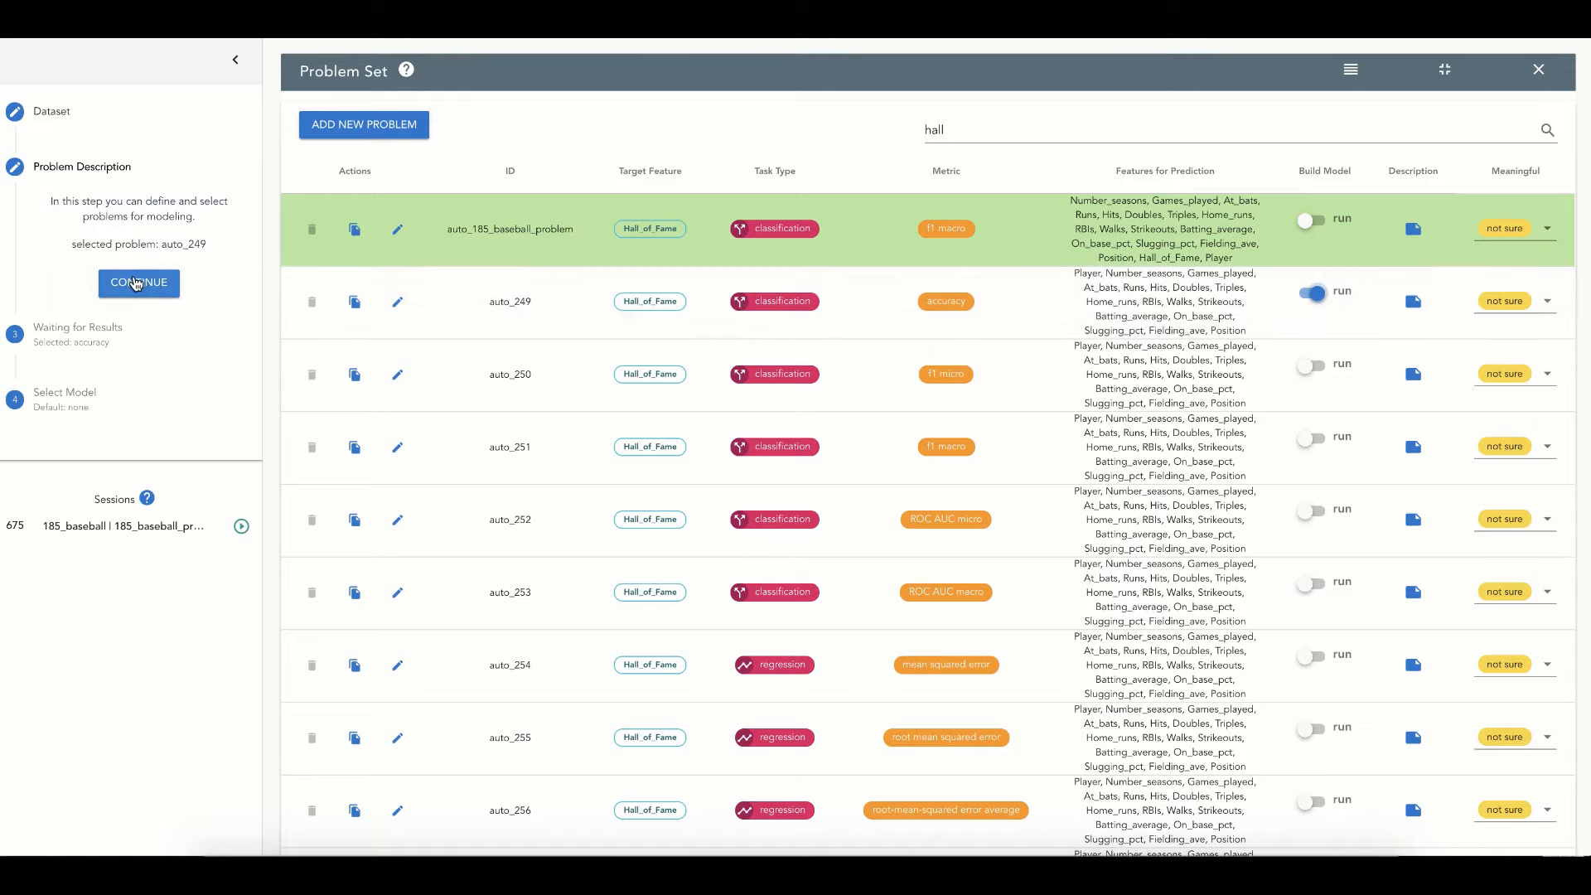
pyautogui.click(138, 284)
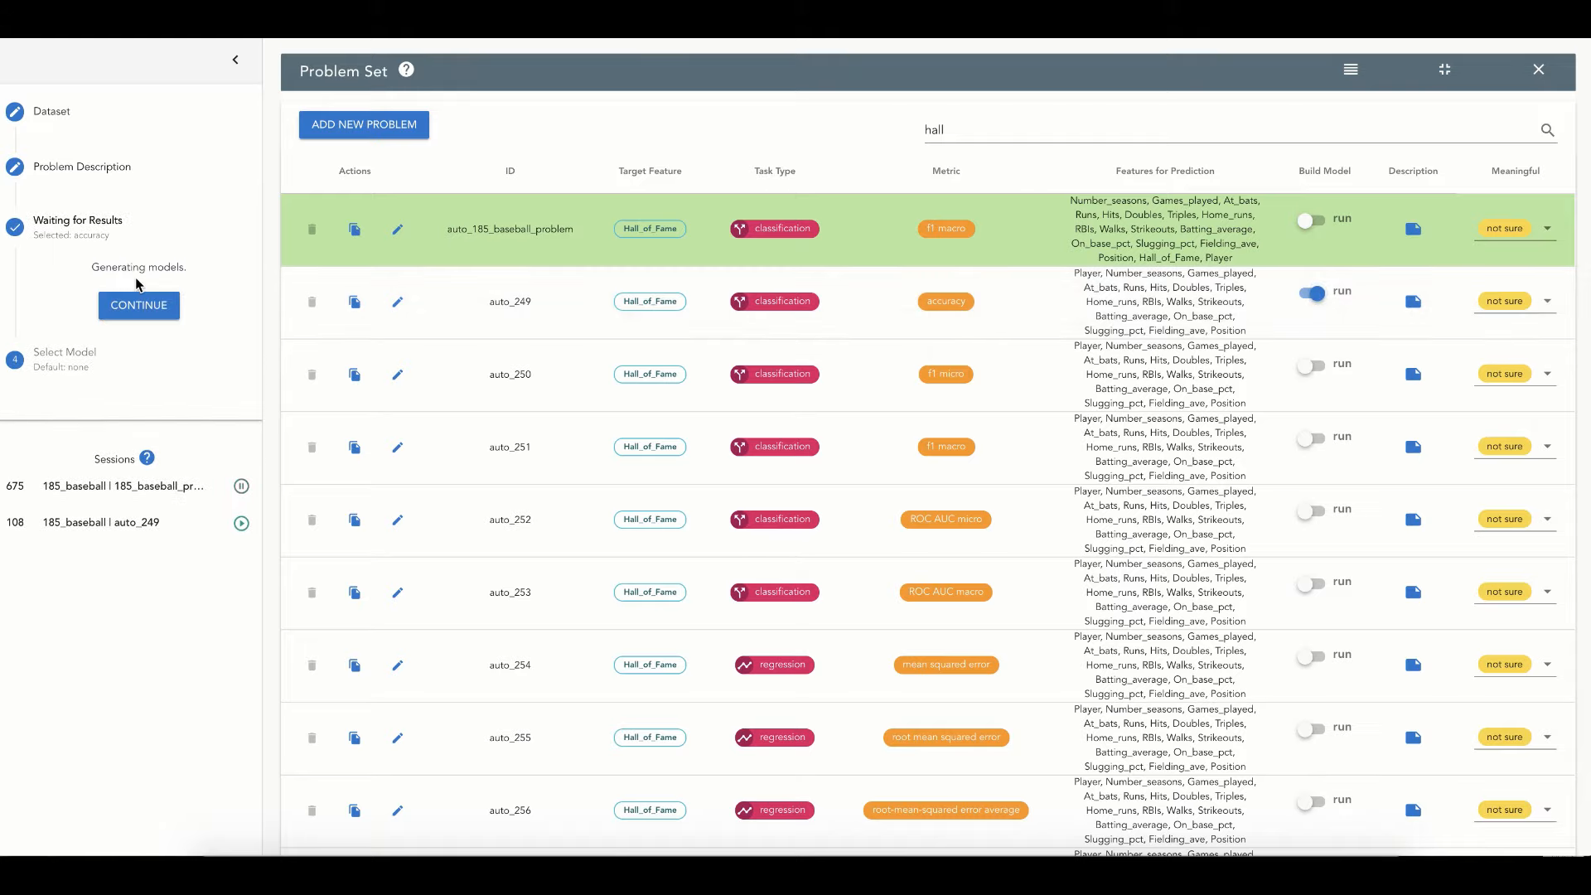
pyautogui.click(134, 306)
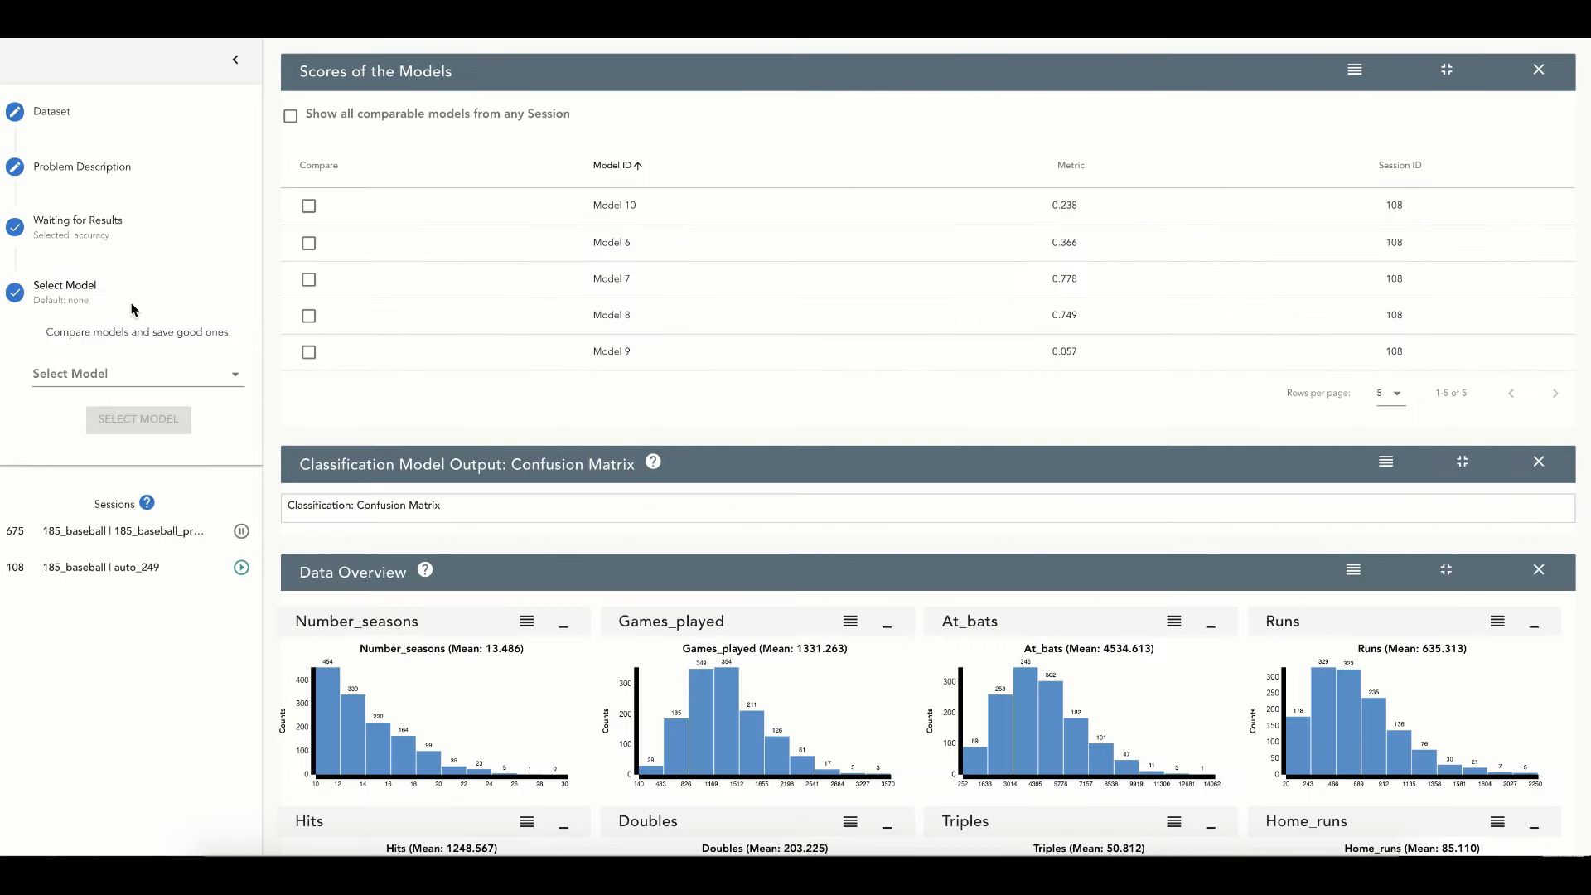
# Mark Model 6 for comparison in the Scores of the Models table
pyautogui.click(1392, 402)
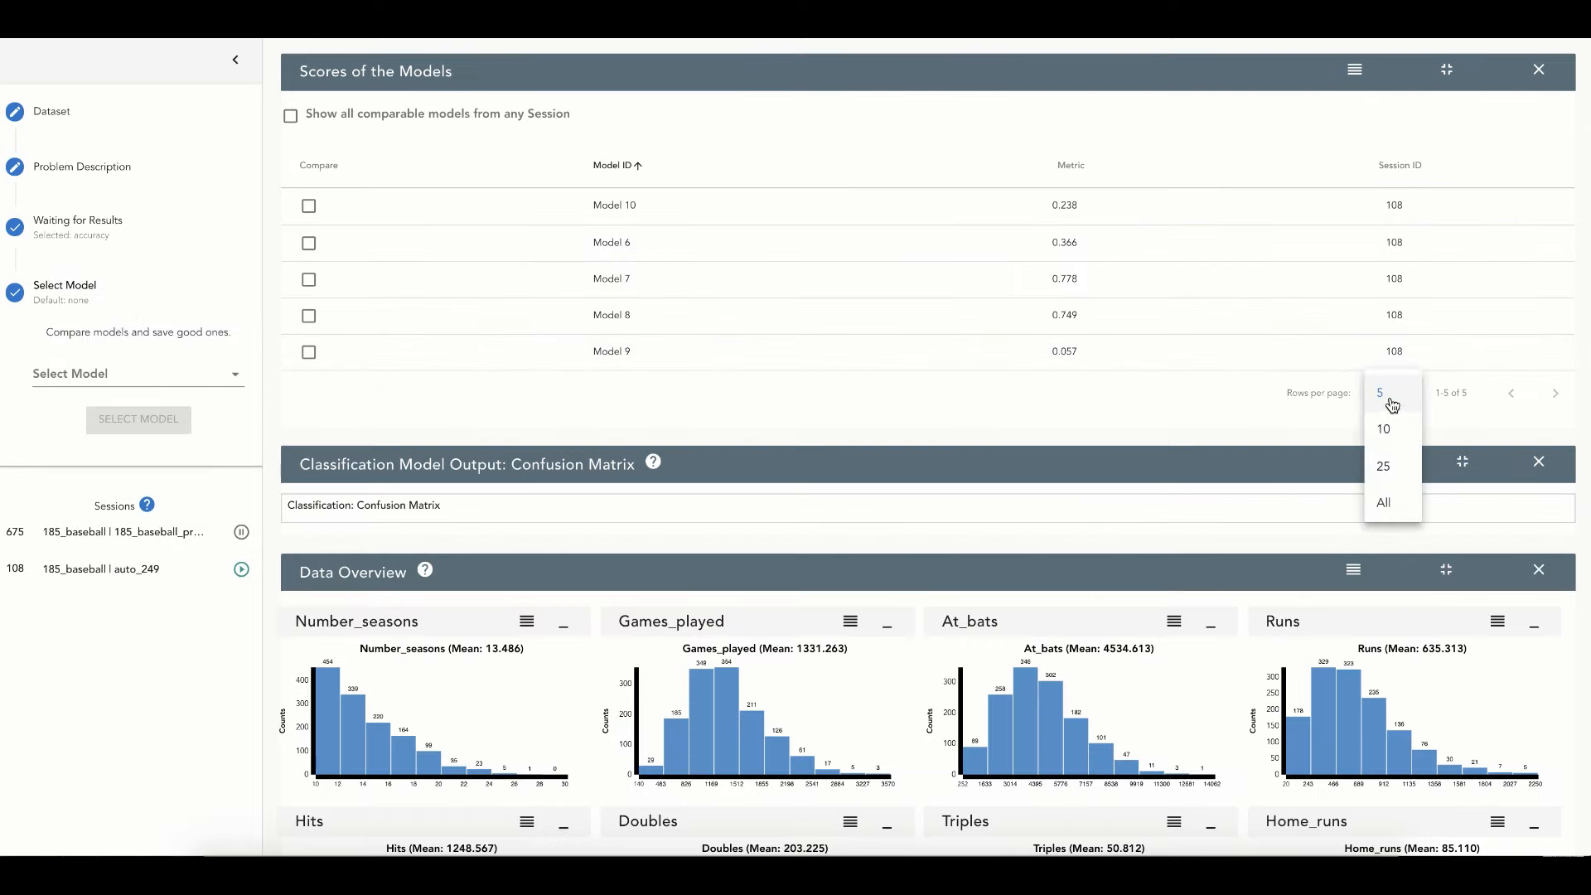
pyautogui.click(1245, 410)
pyautogui.click(308, 243)
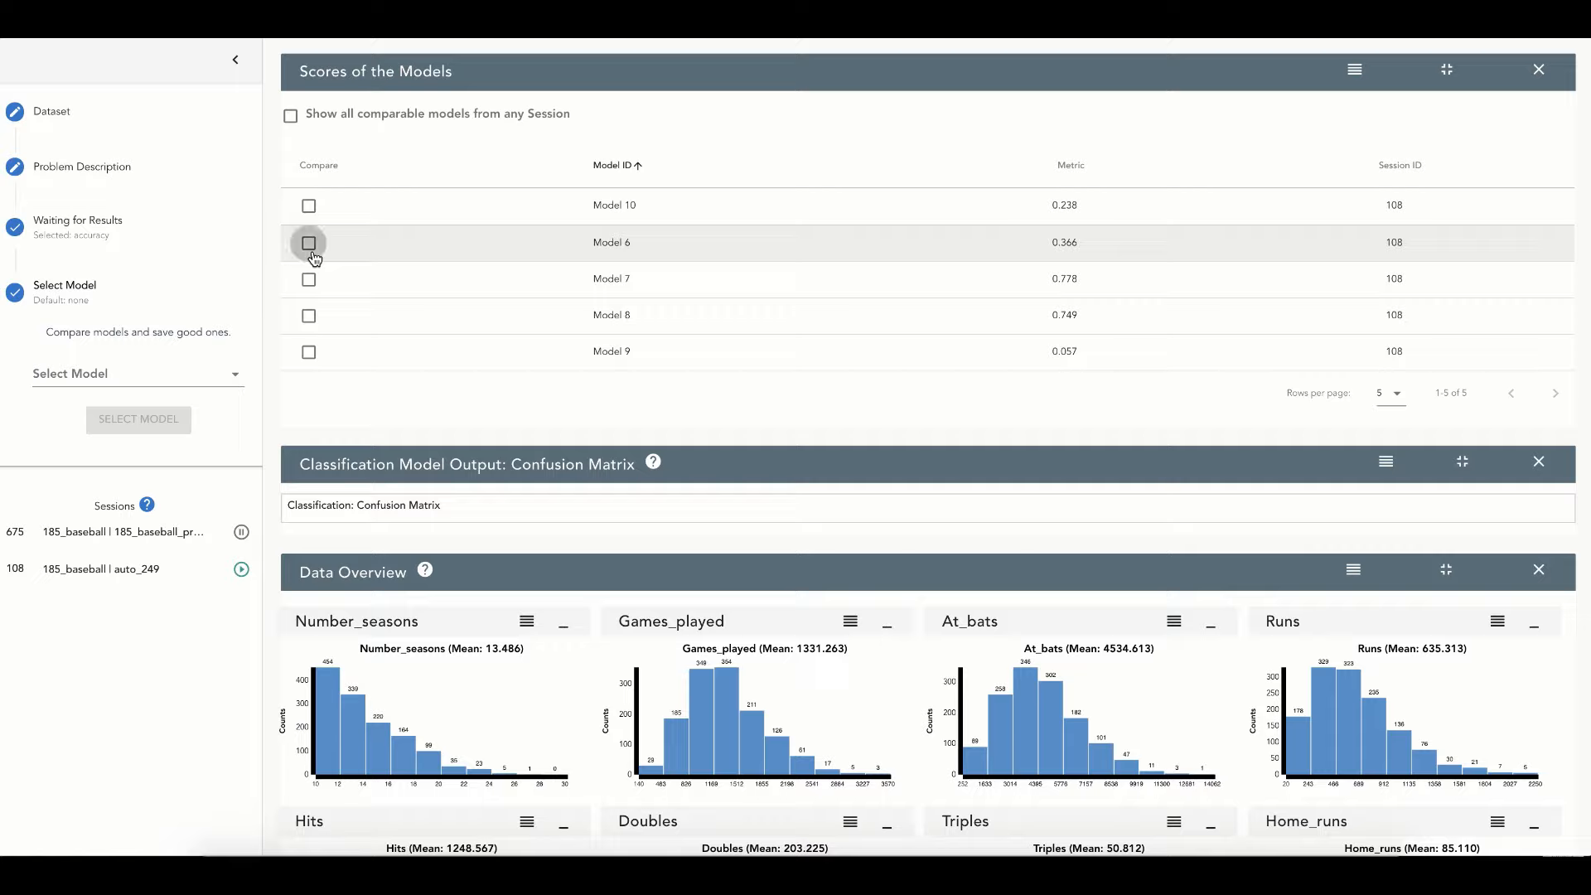
# Show all comparable models from any session in the scores table, with 10 rows per page
pyautogui.click(291, 116)
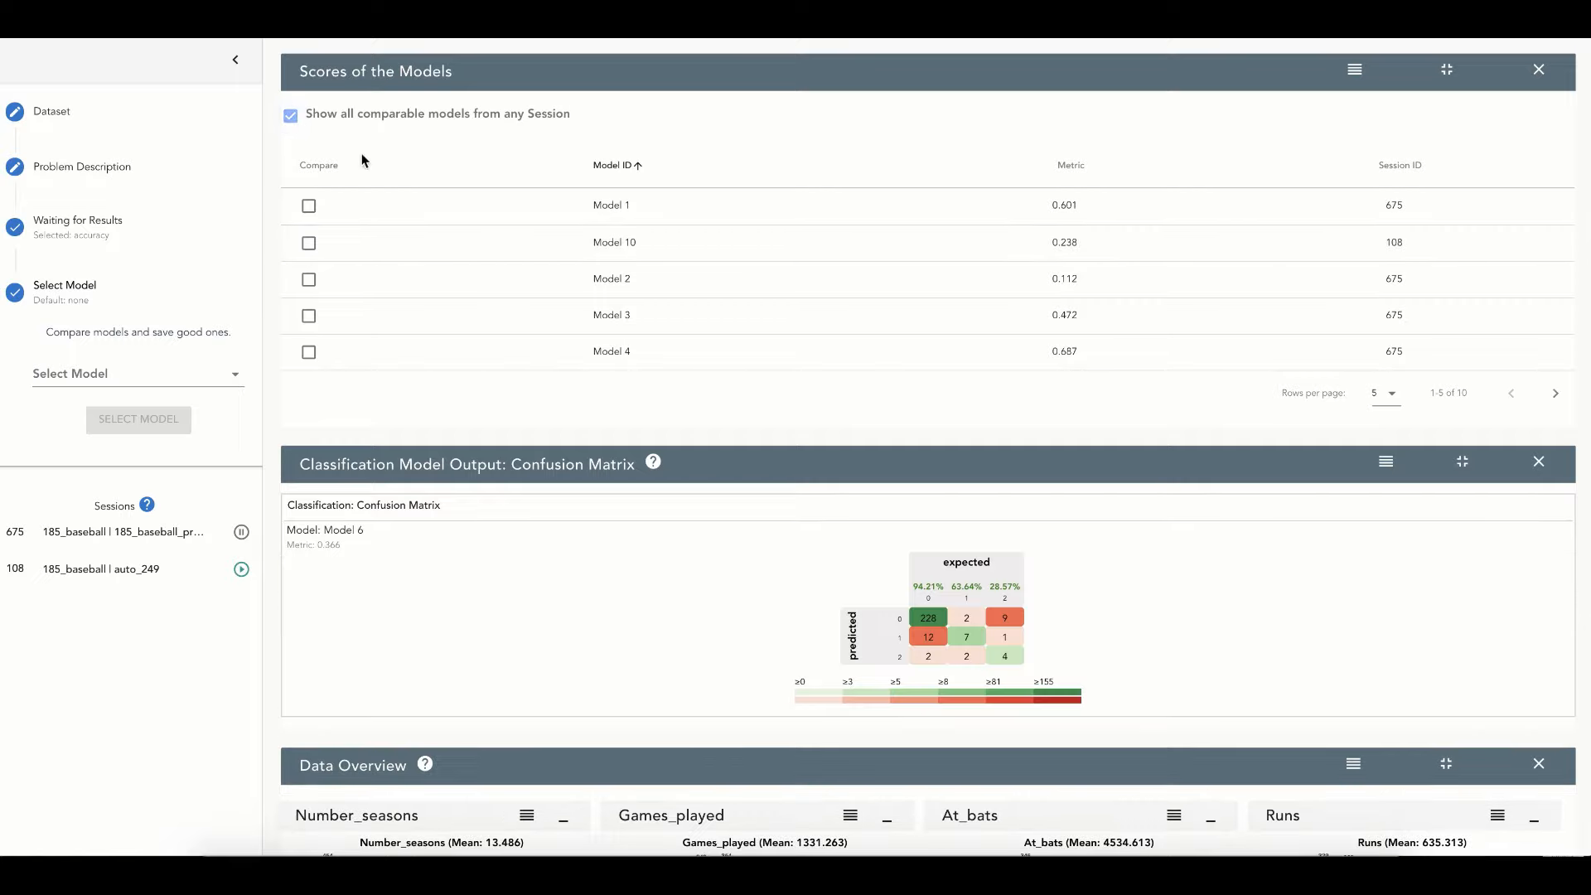
pyautogui.click(1395, 392)
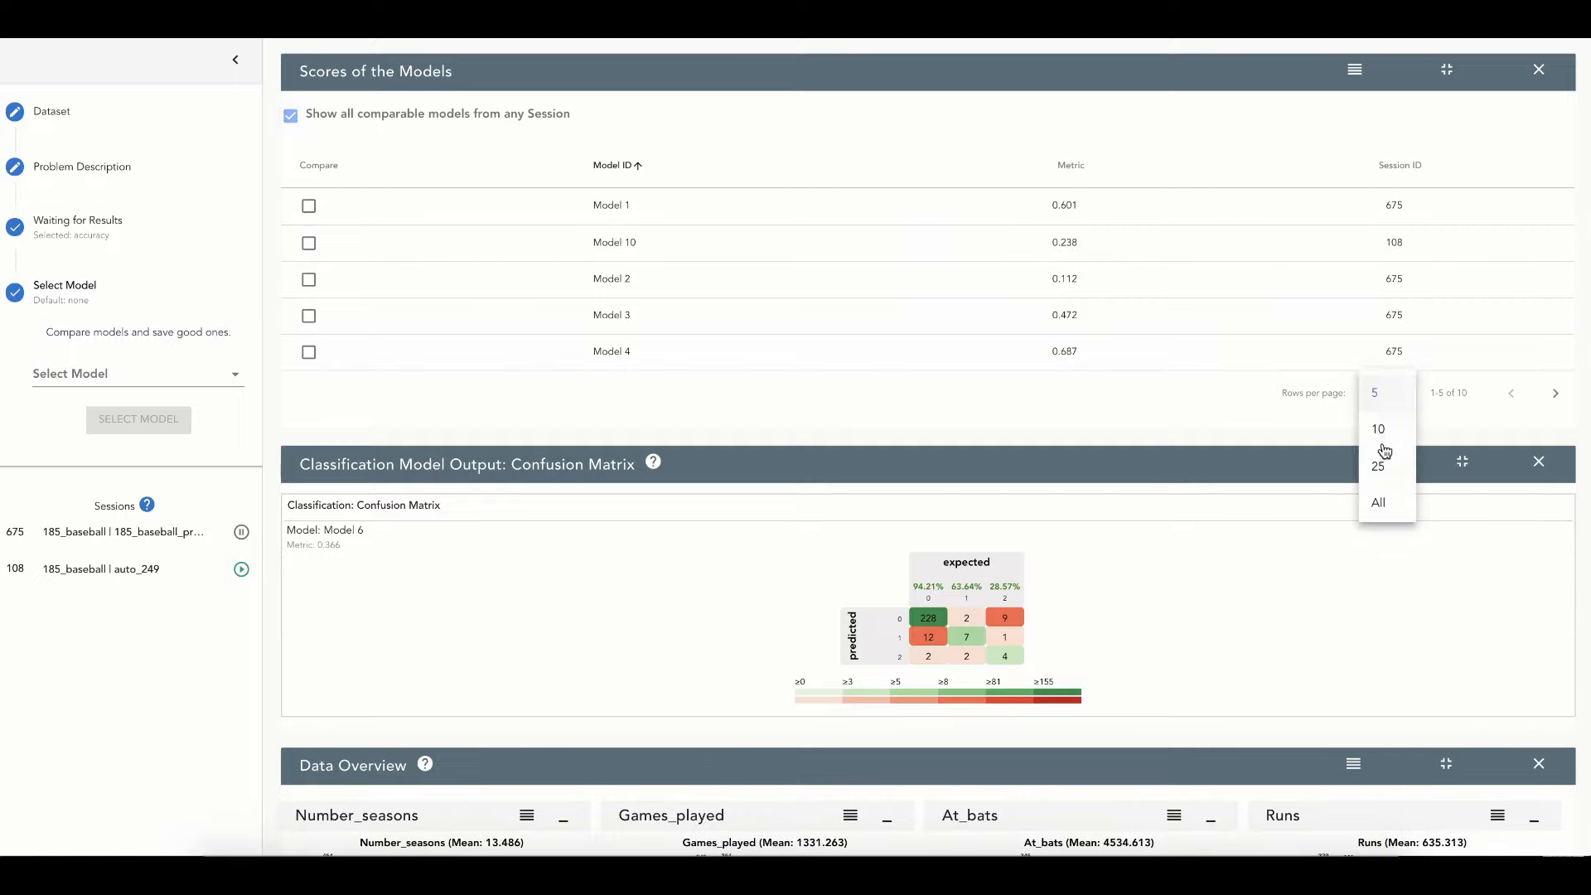
pyautogui.click(1380, 430)
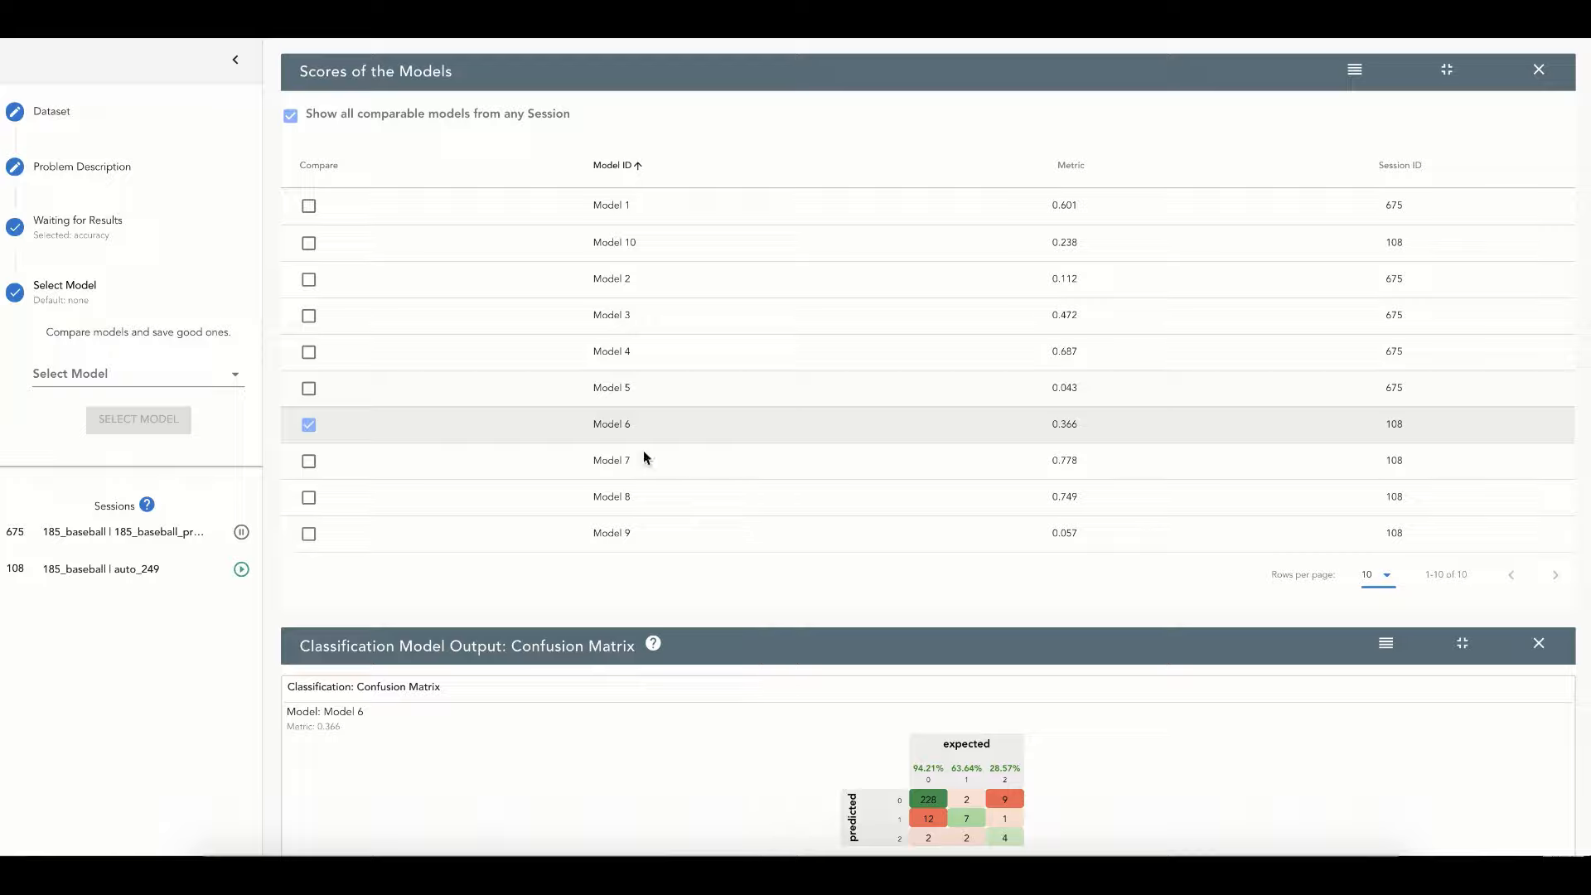
# Add Model 2, Model 8 and Model 1 to the comparison in the scores table
pyautogui.click(308, 279)
pyautogui.click(311, 501)
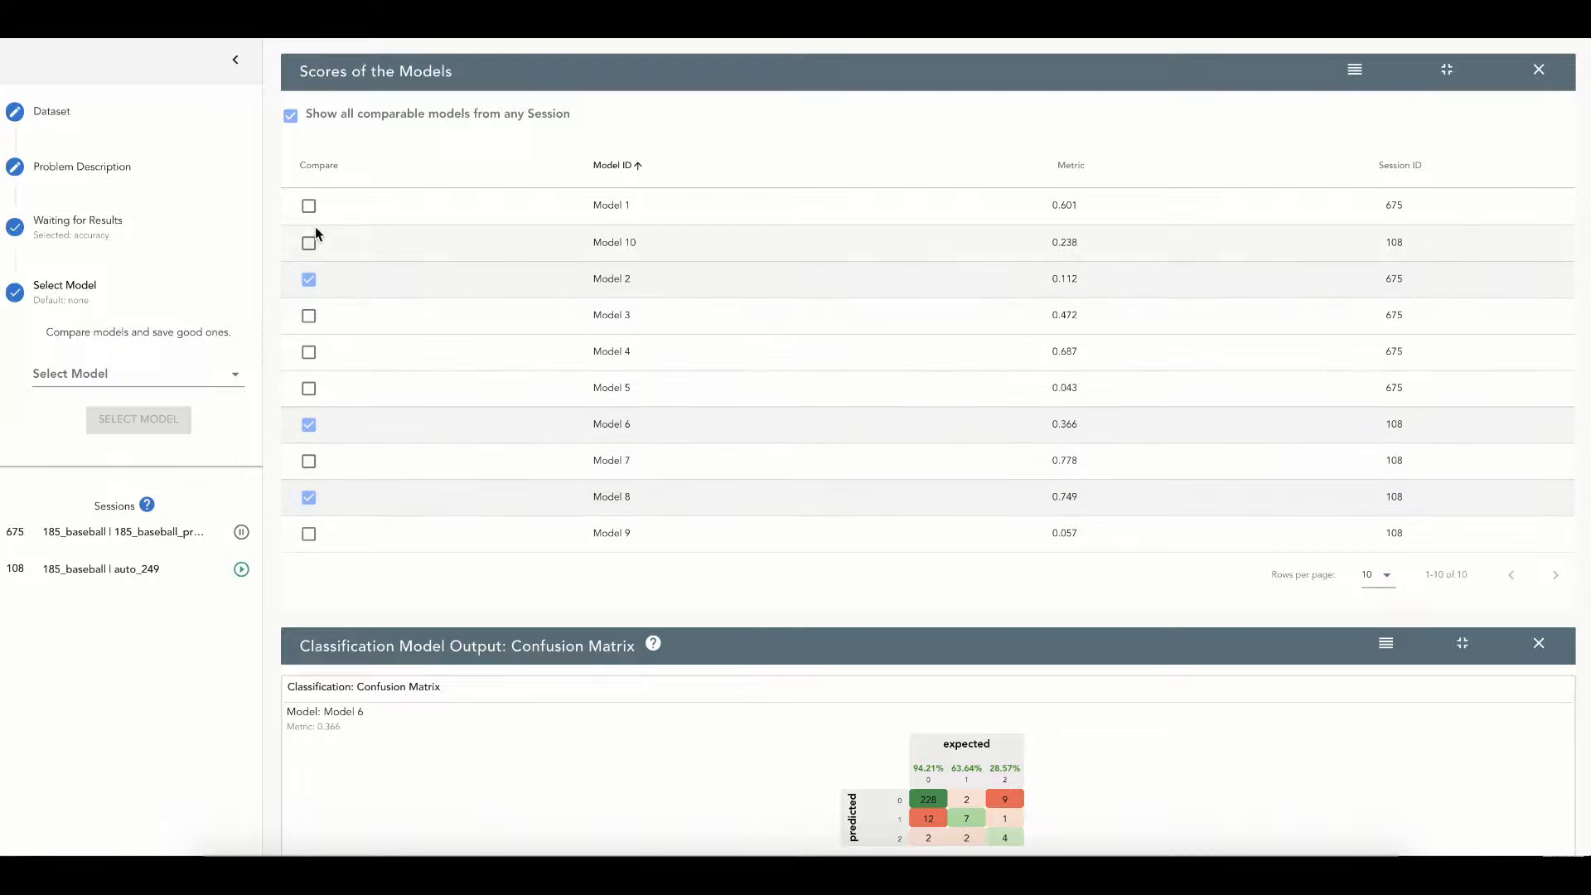
pyautogui.click(315, 211)
# Compare the confusion matrices of Models 6, 2, 8 and 1
pyautogui.scroll(-1, 557, 516)
pyautogui.scroll(-9, 557, 516)
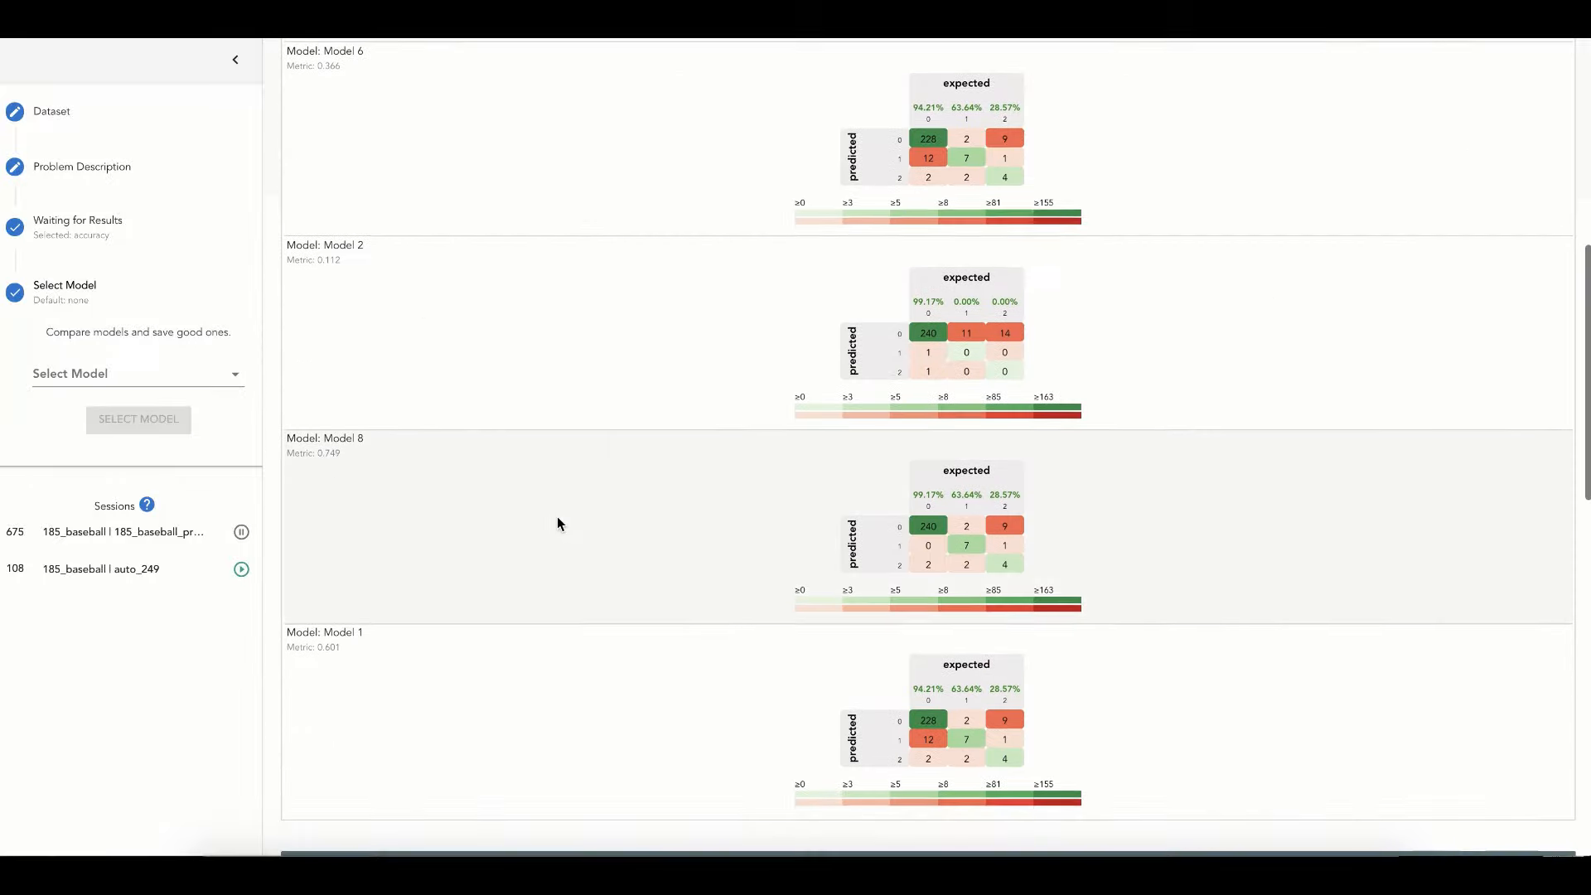
pyautogui.scroll(3, 804, 264)
pyautogui.scroll(-3, 804, 265)
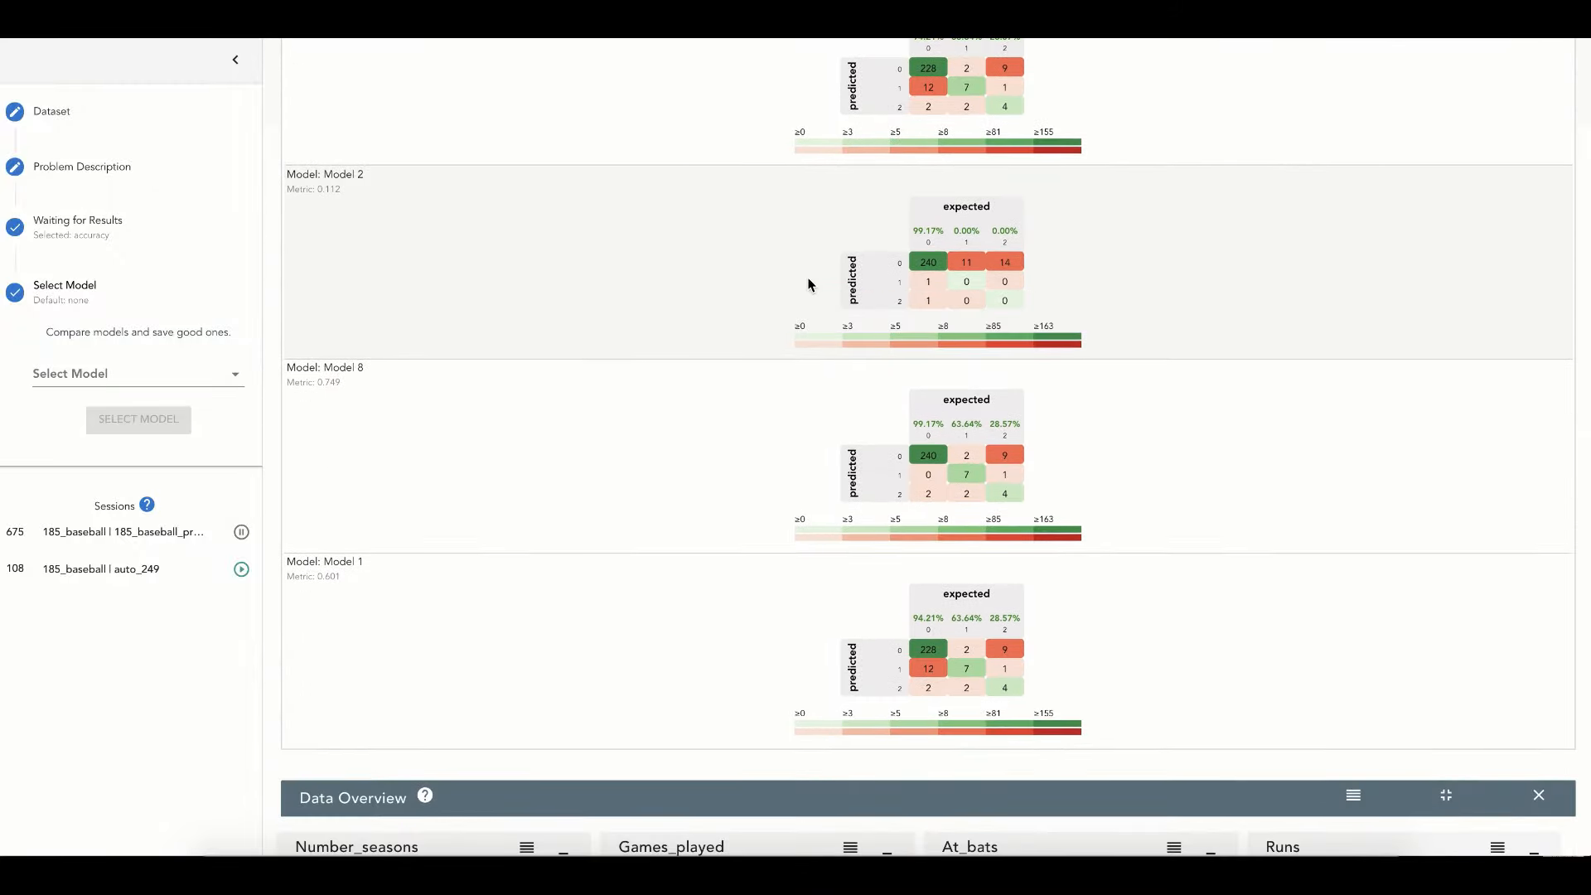
pyautogui.scroll(2, 804, 281)
pyautogui.scroll(-8, 810, 281)
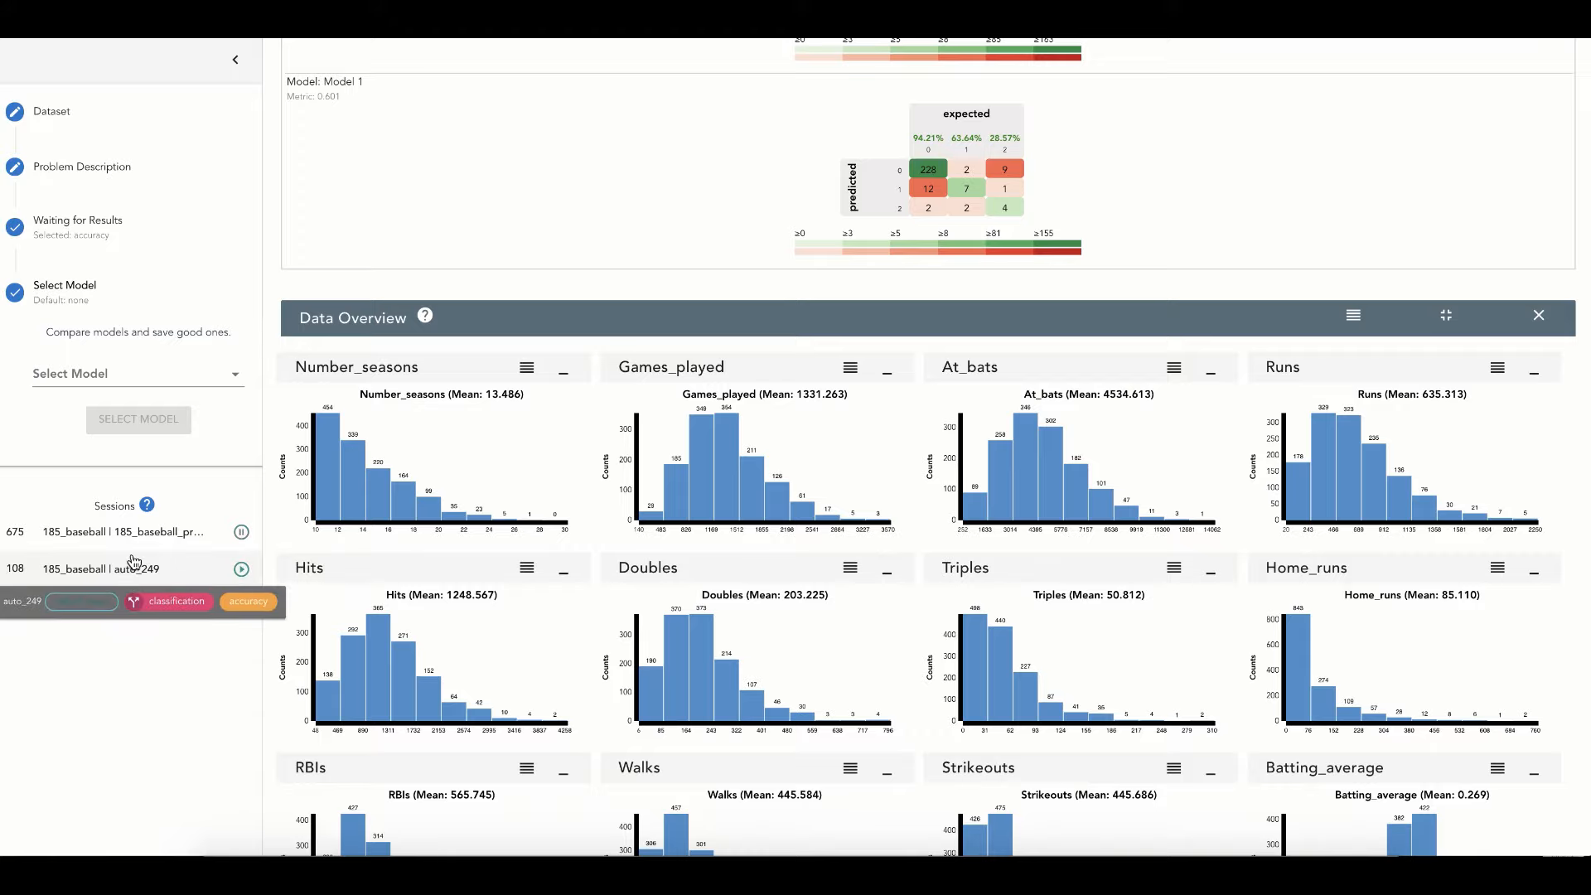
# Switch the active session to session 675 and return to the compared models' confusion matrices
pyautogui.click(133, 561)
pyautogui.scroll(5, 594, 251)
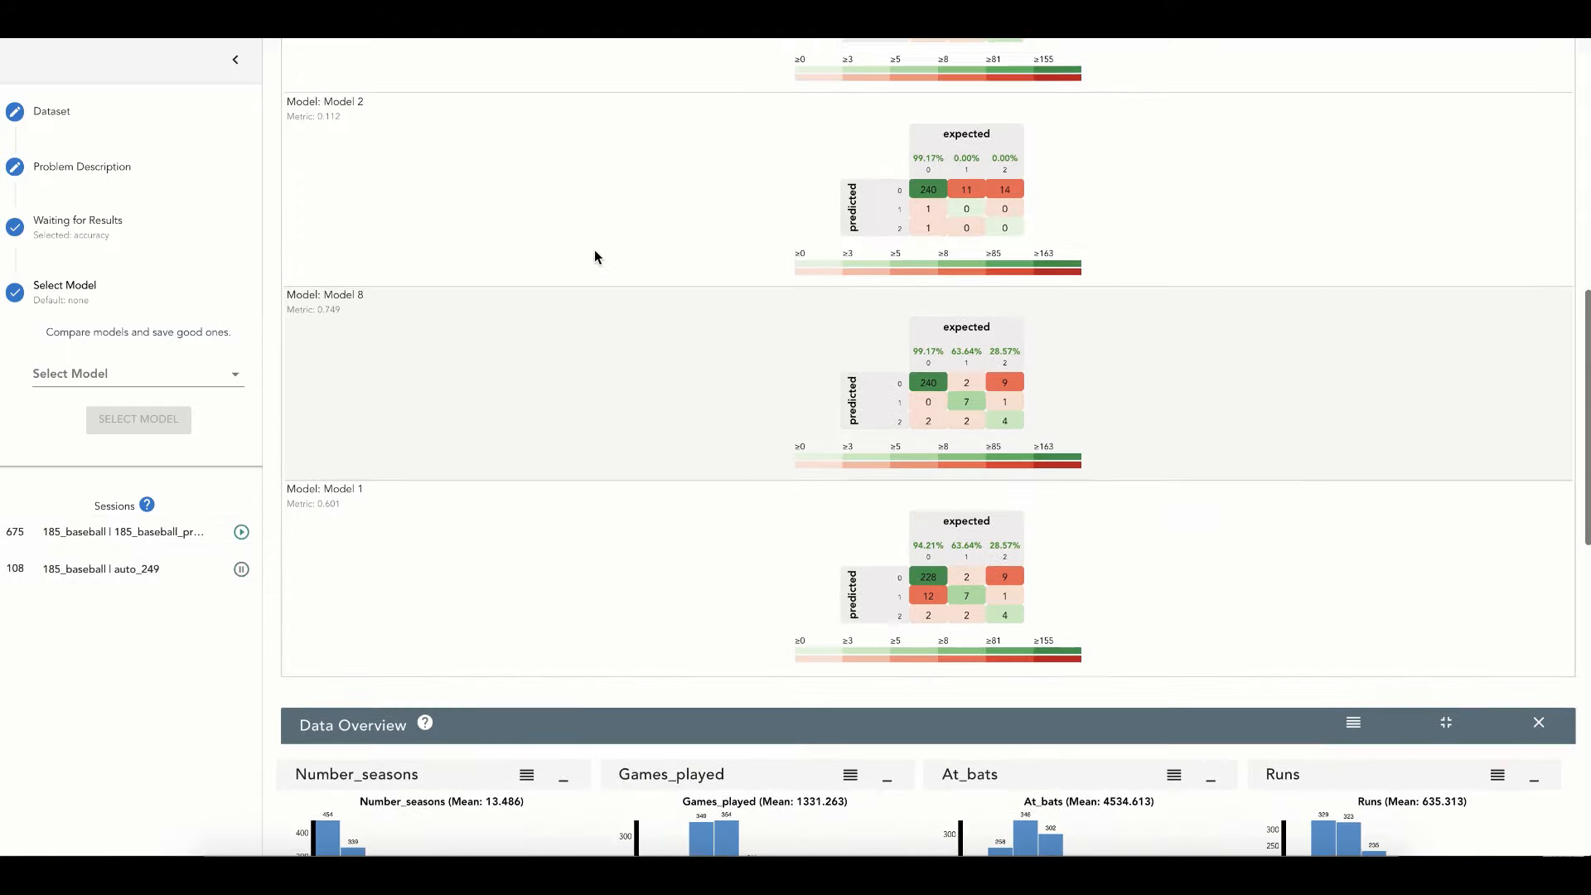
pyautogui.scroll(3, 594, 250)
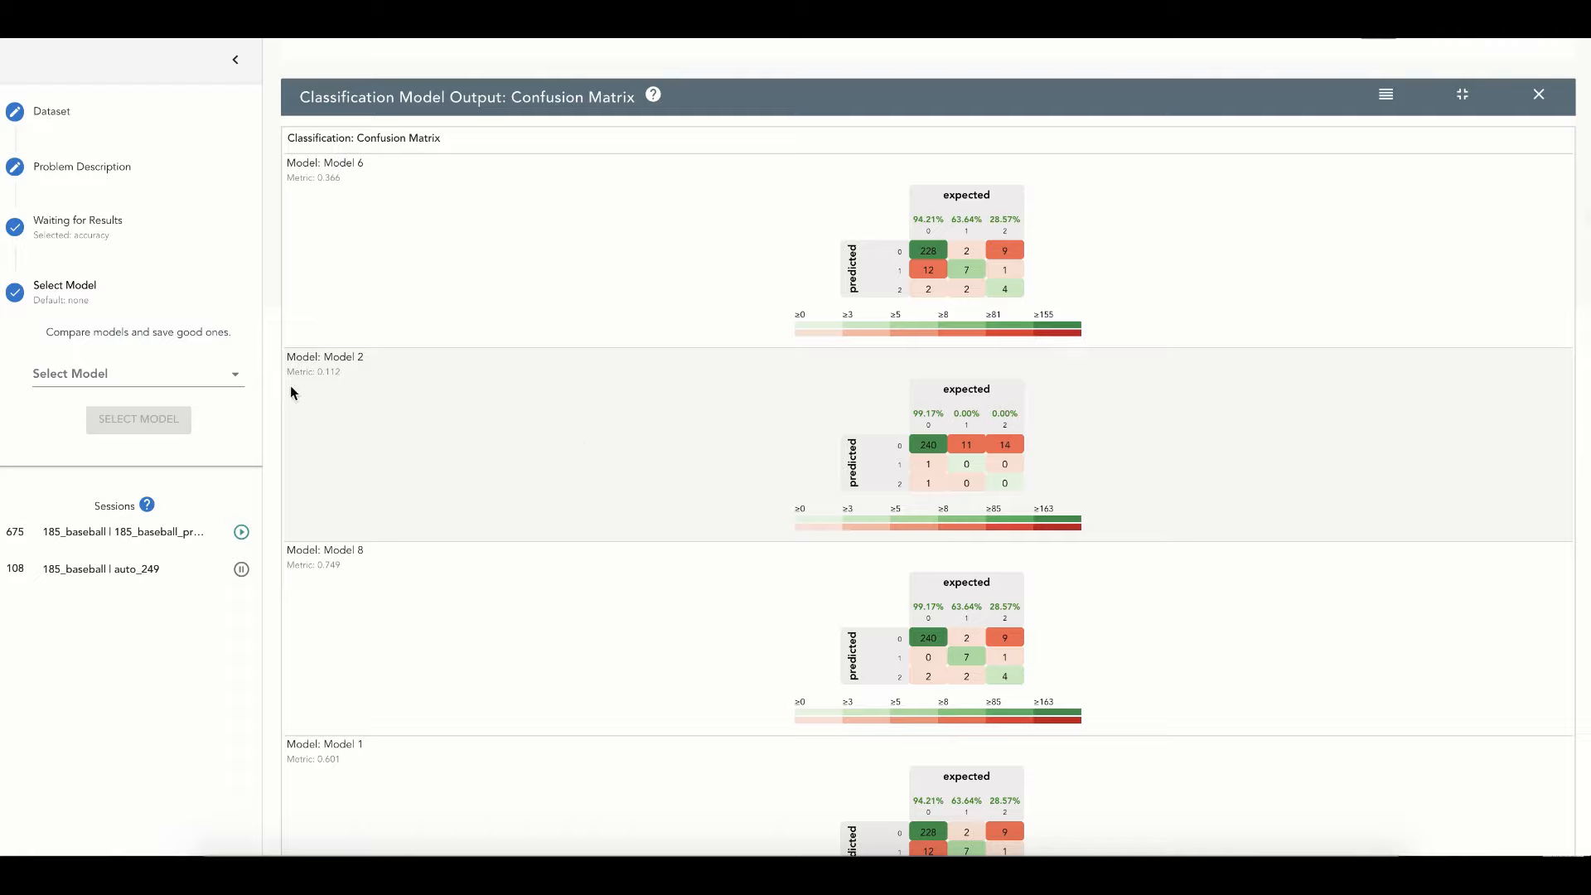
# Choose Model 3 as the selected model and submit it for export
pyautogui.click(188, 375)
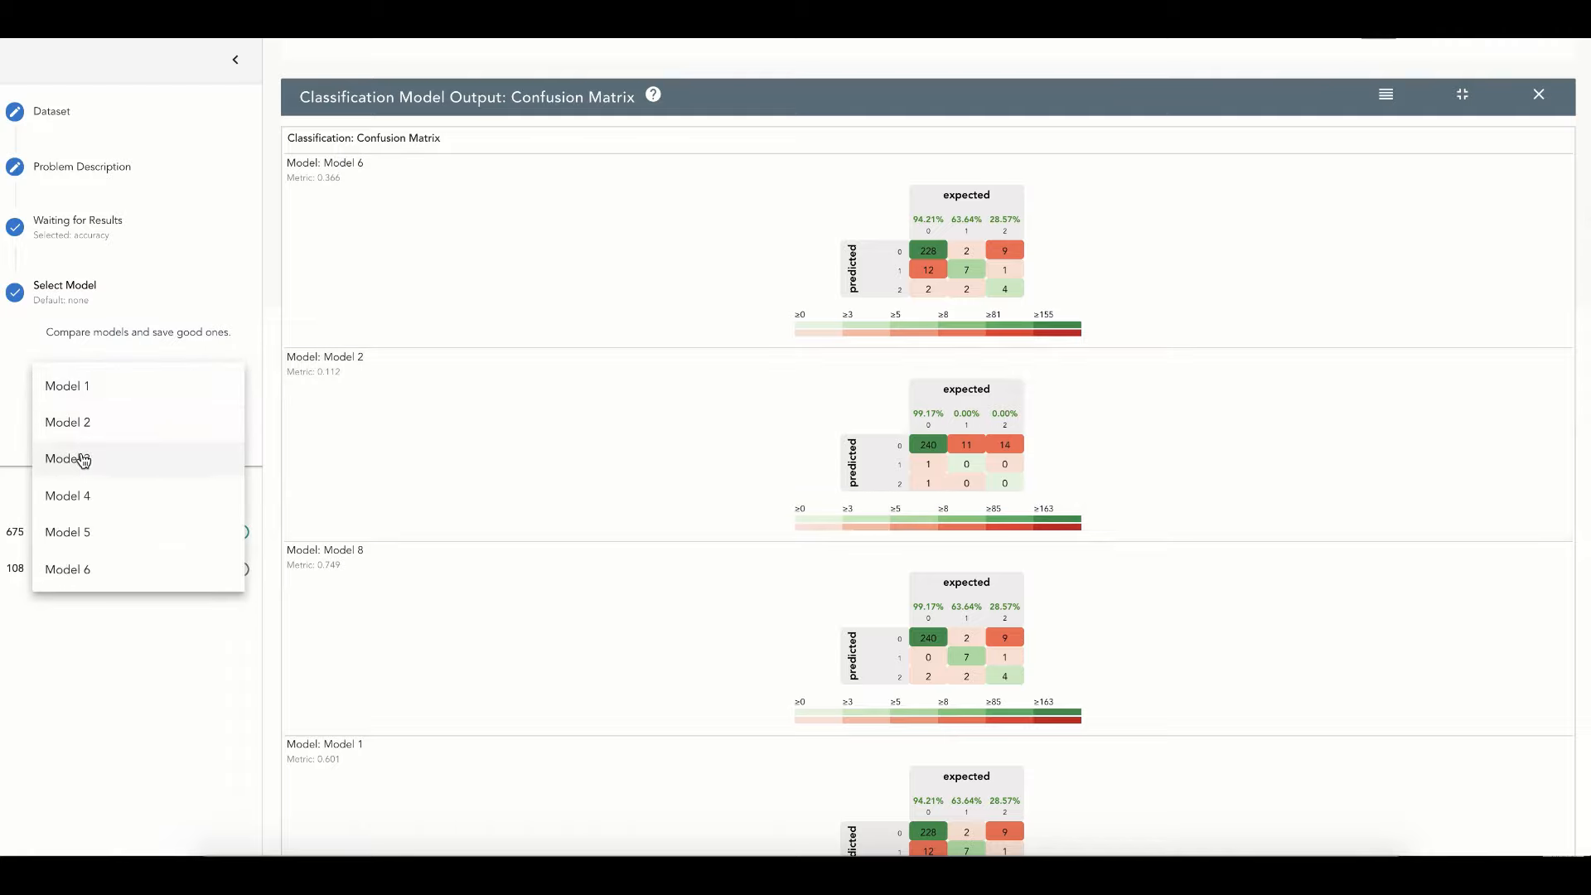
pyautogui.click(83, 461)
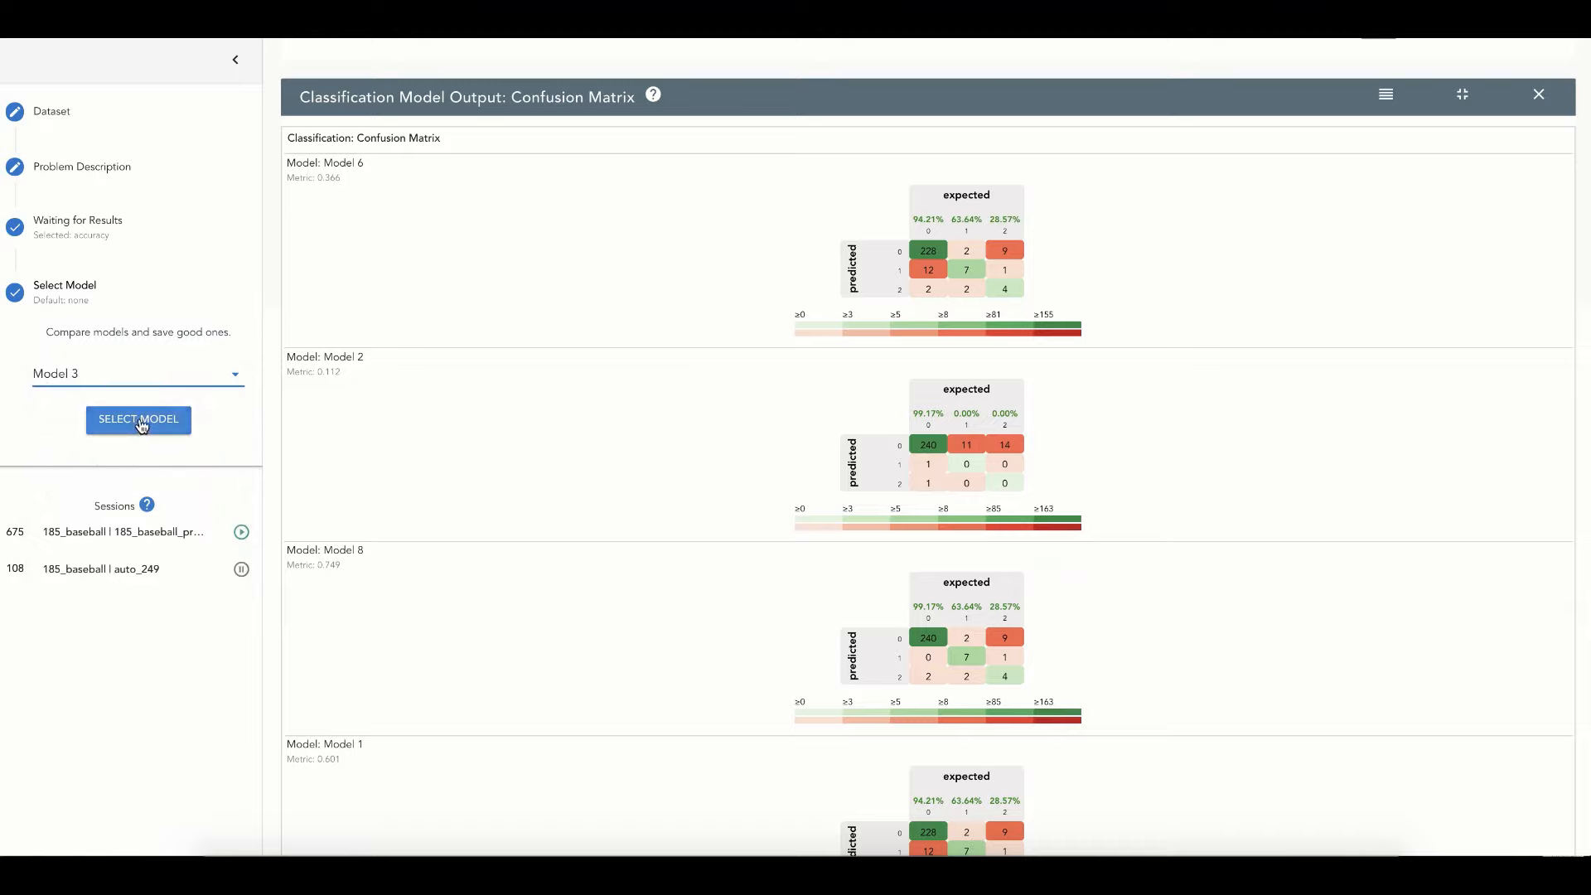
pyautogui.click(157, 381)
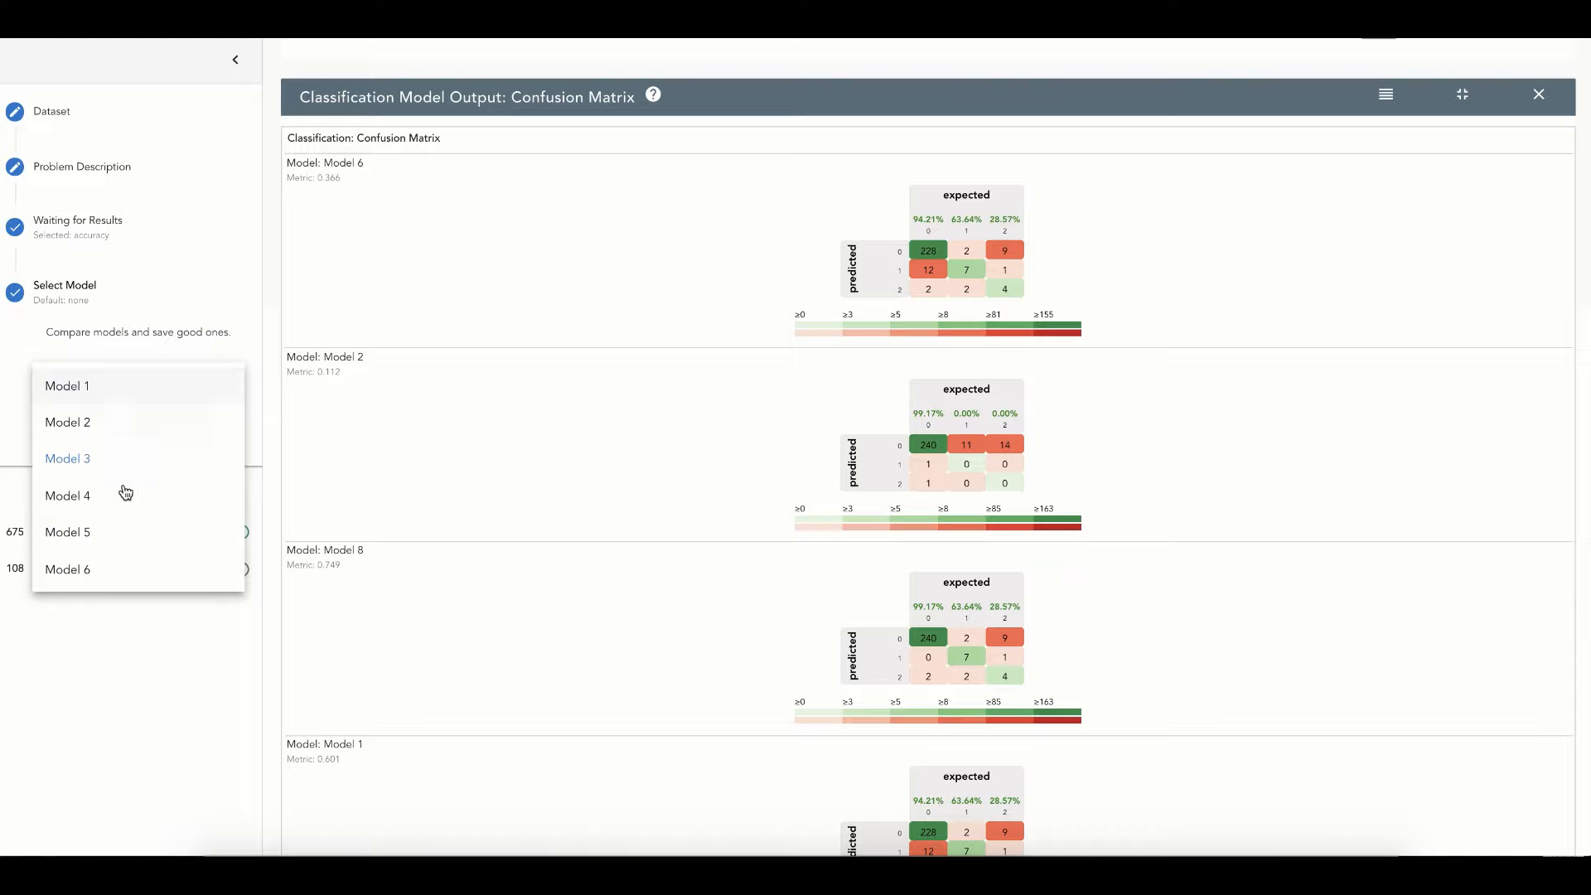
pyautogui.scroll(-2, 122, 496)
pyautogui.click(14, 448)
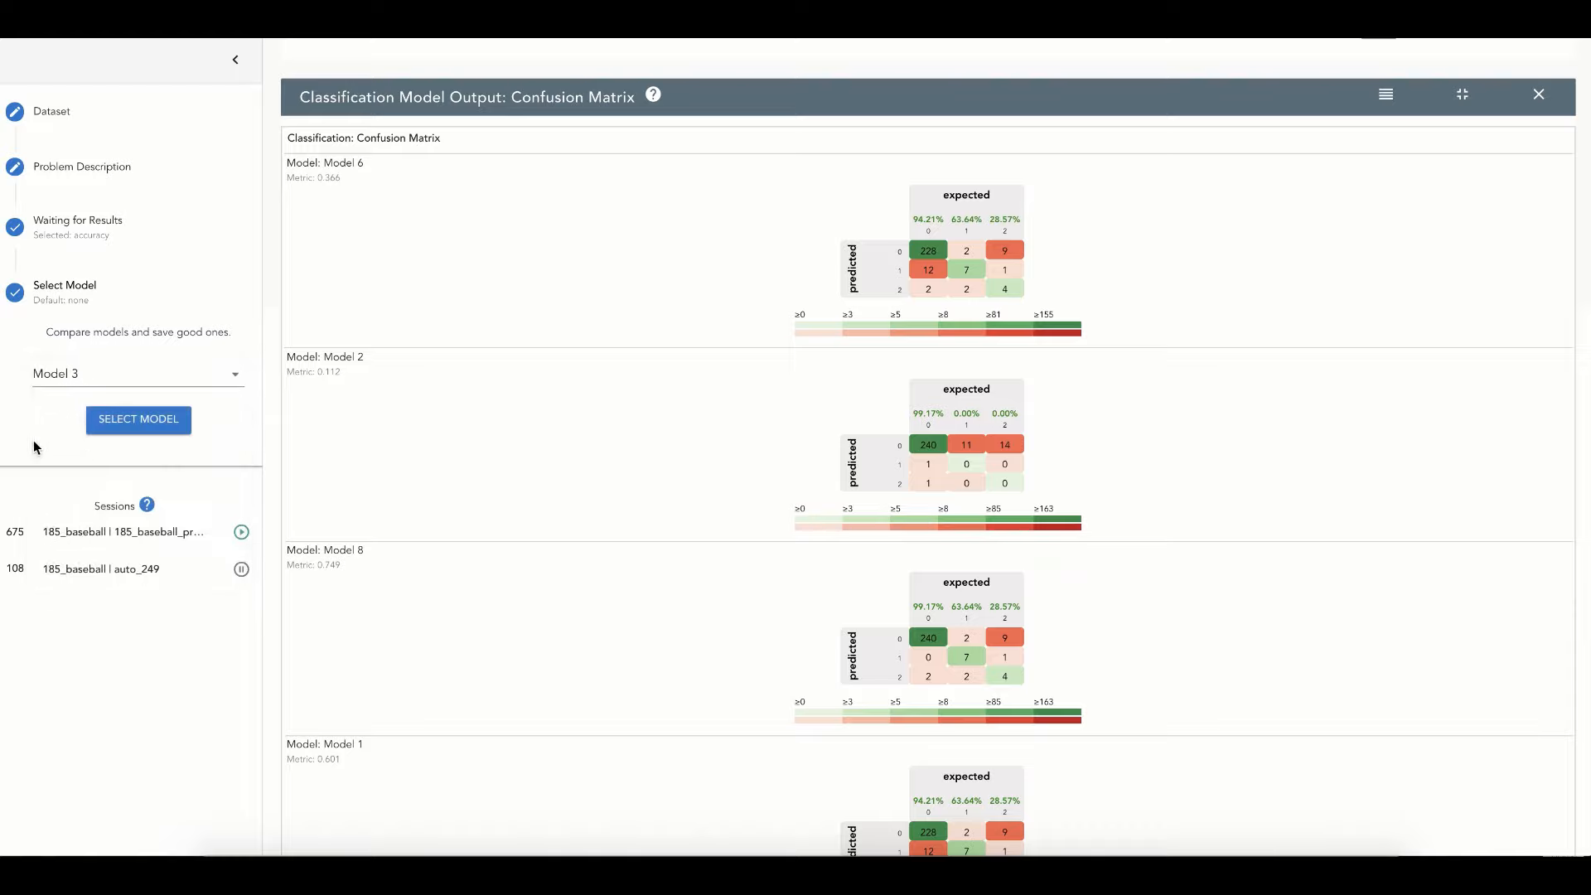
pyautogui.click(135, 422)
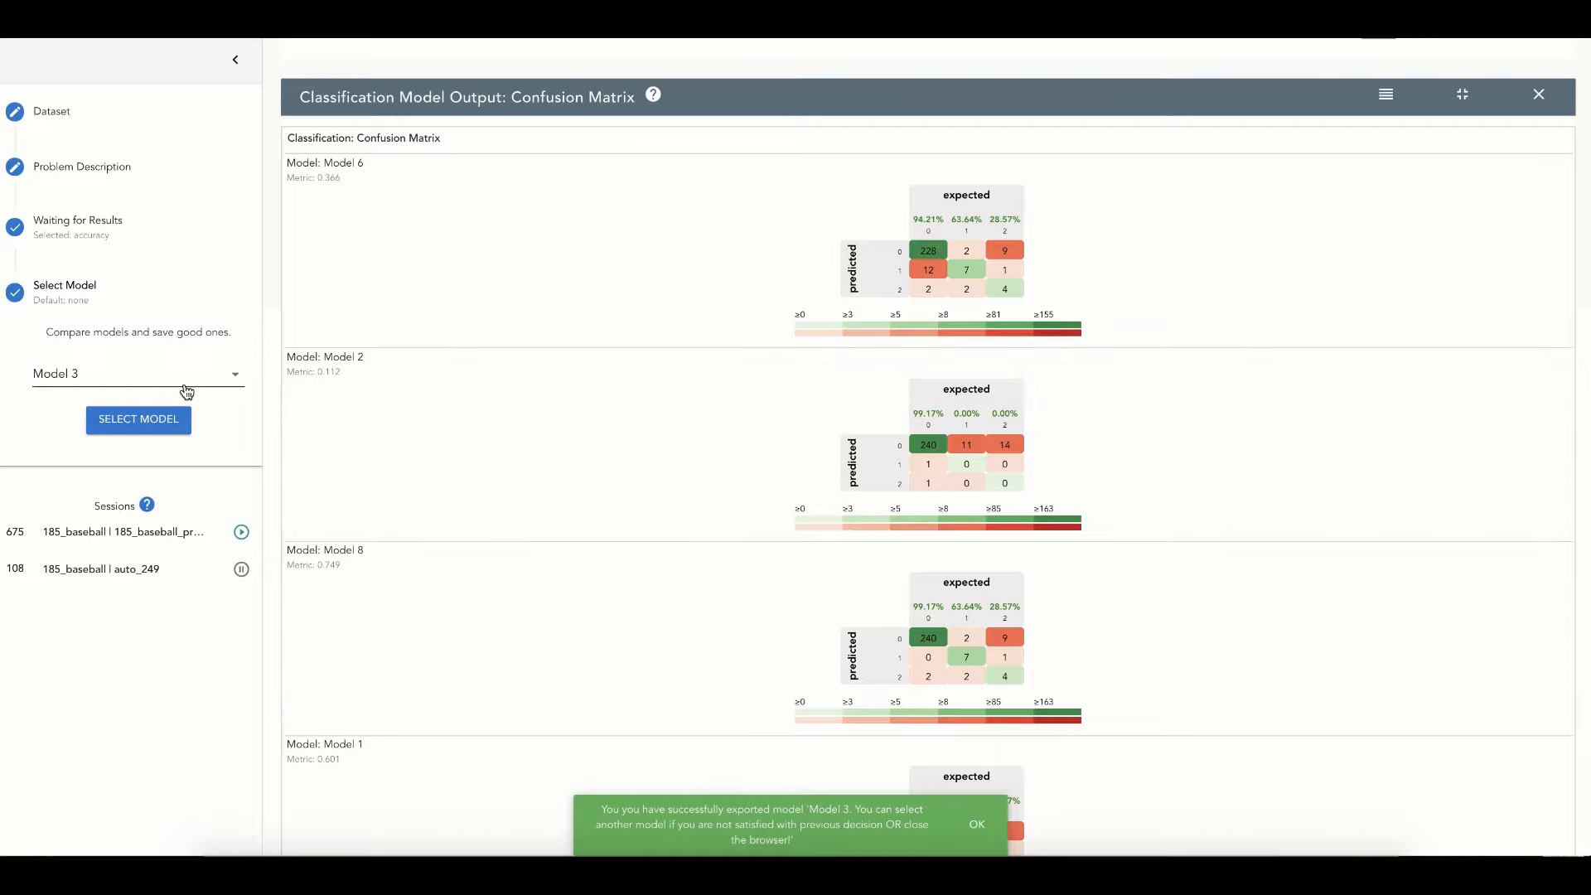
# Choose Model 8 as another selected model and submit it for export
pyautogui.click(197, 384)
pyautogui.click(110, 491)
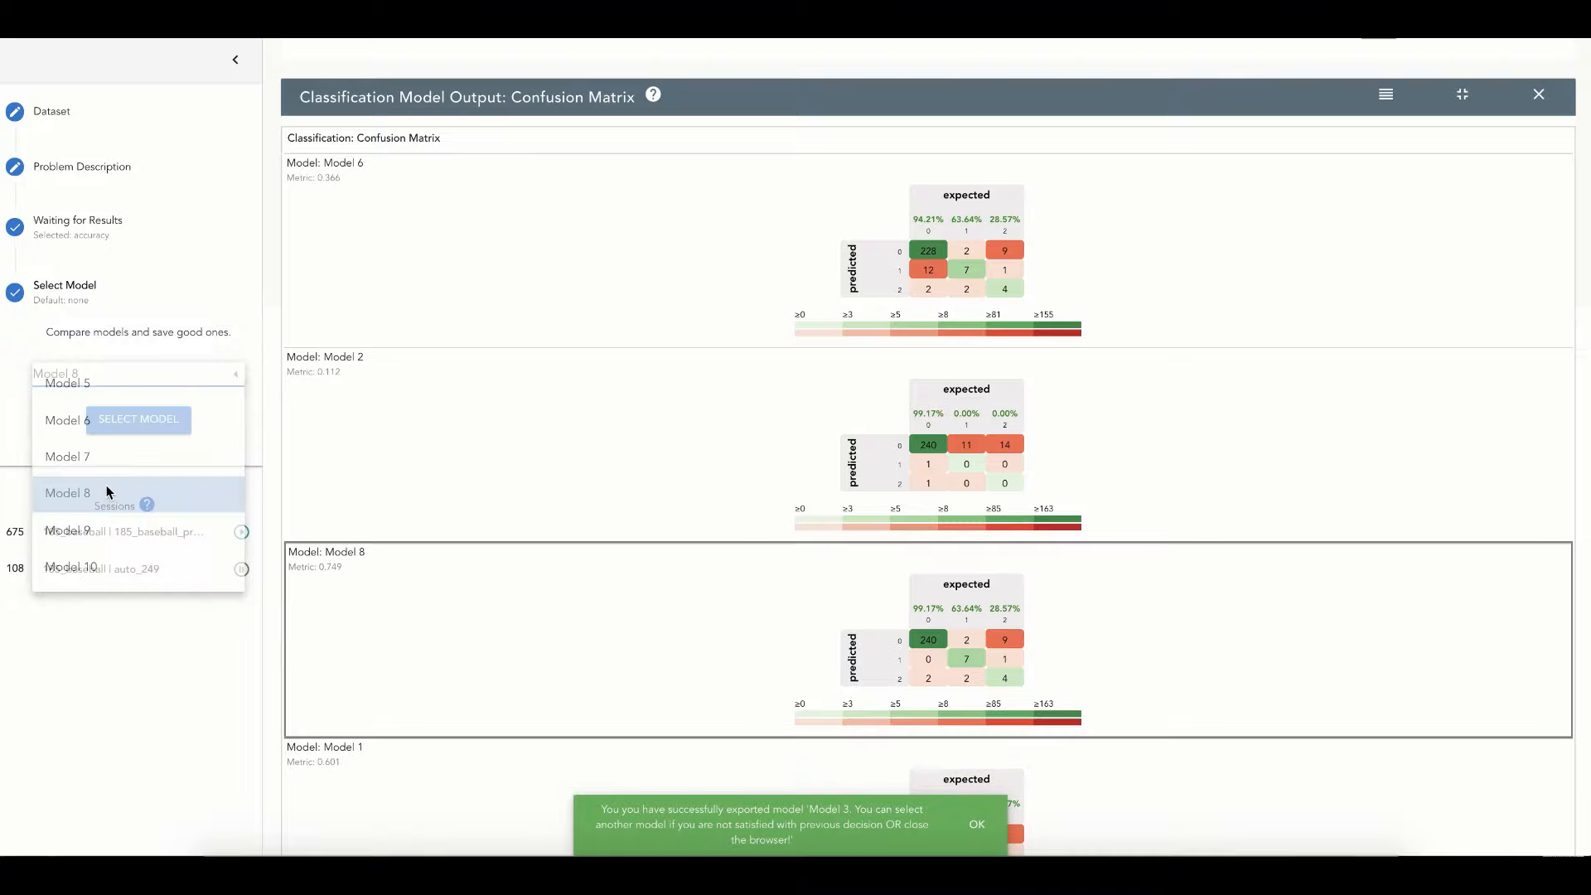
pyautogui.click(157, 424)
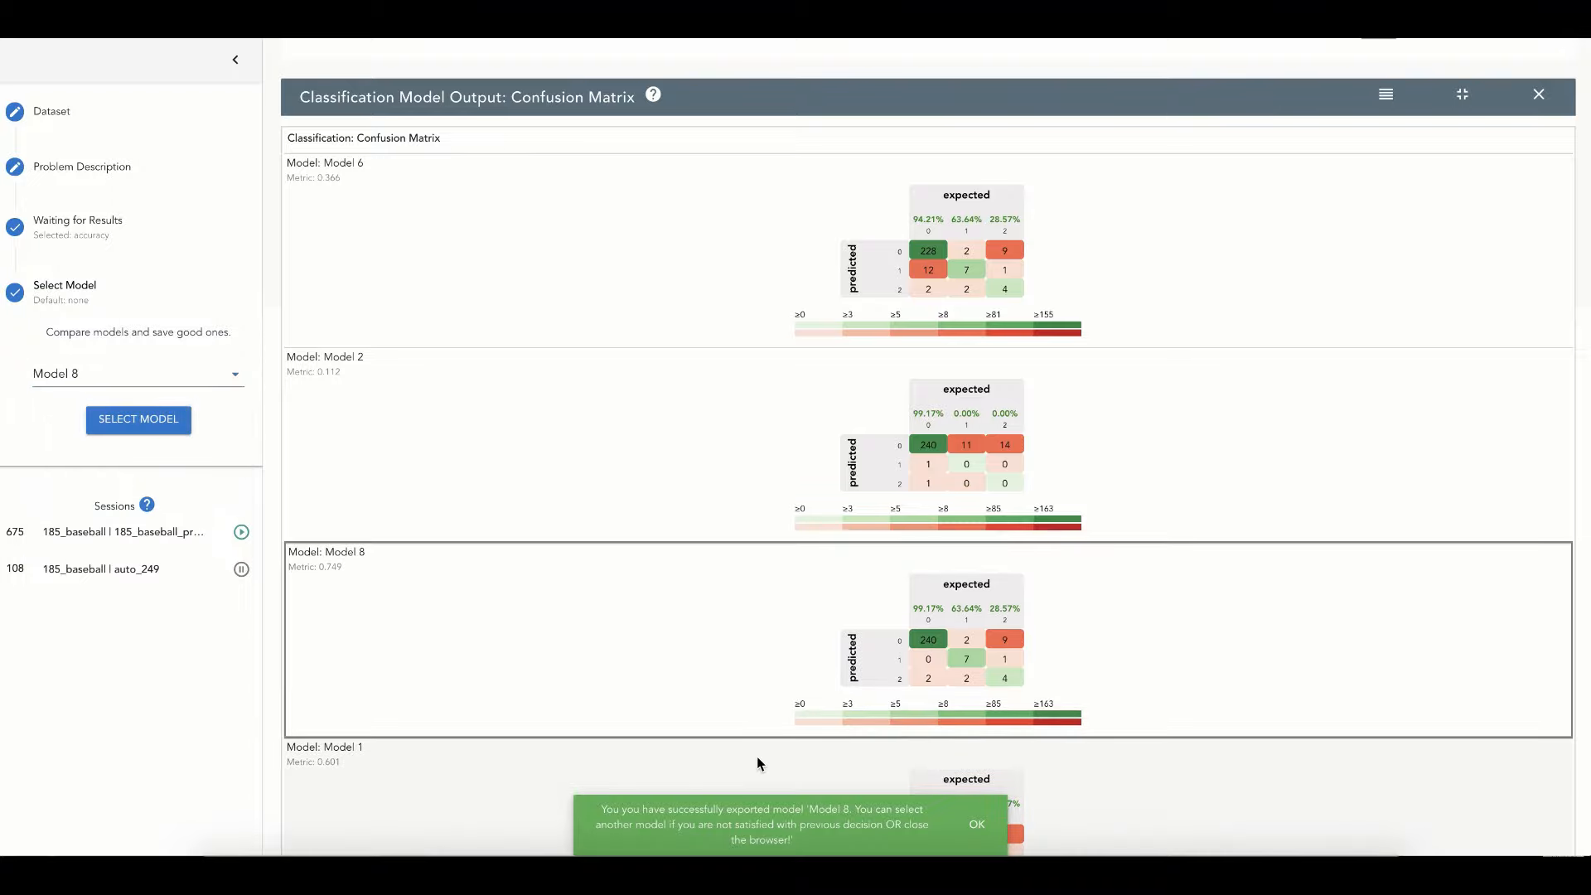